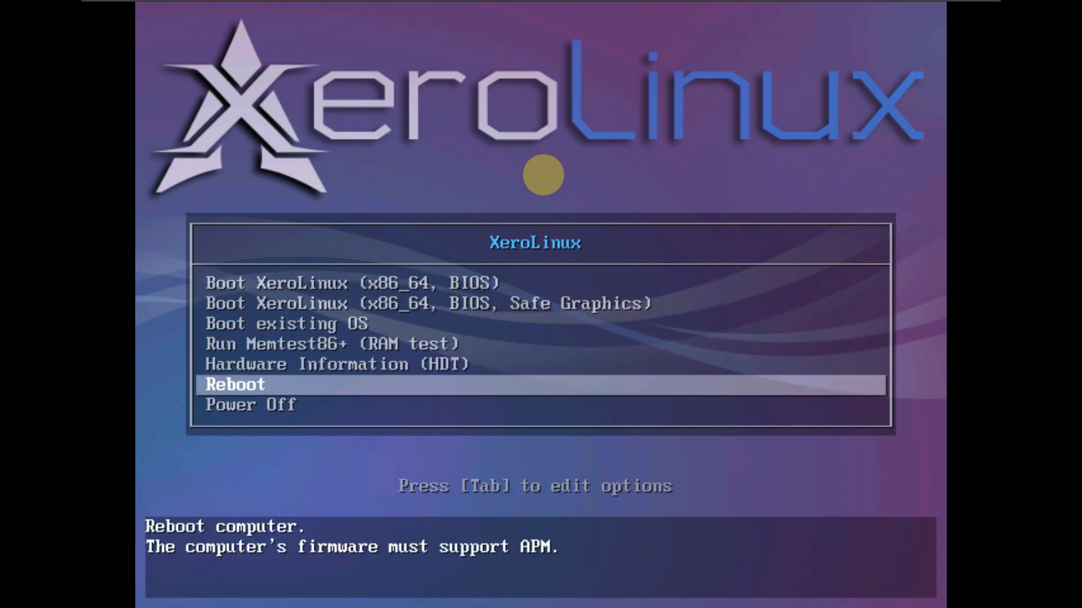
Boot the XeroLinux live medium using the standard x86_64 BIOS boot entry
key(Down)
key(Up)
key(Up)
key(Up)
key(Up)
key(Up)
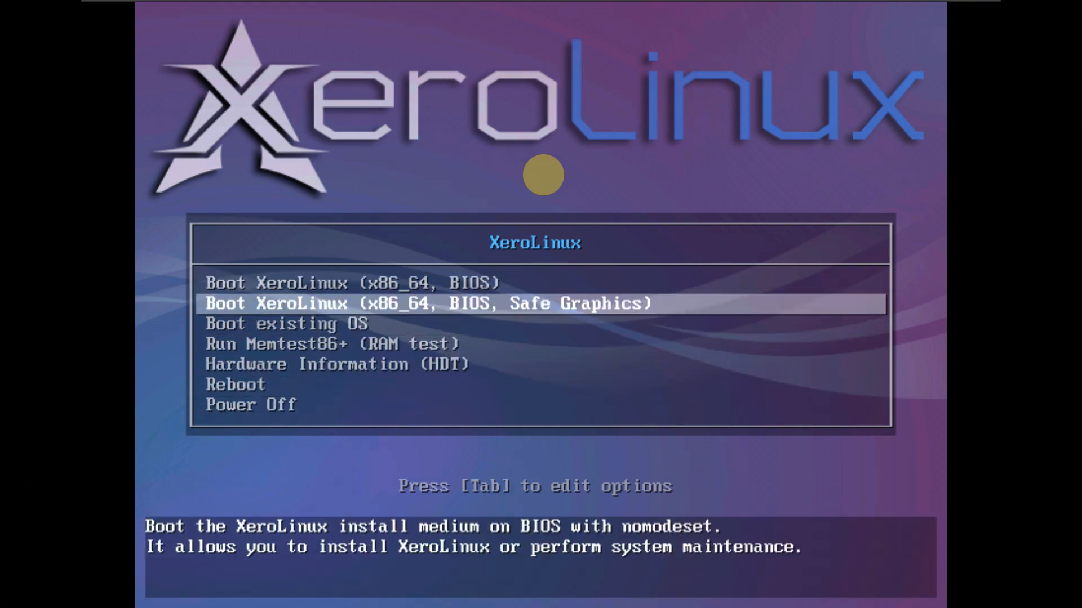
key(Down)
key(Down)
key(Down)
key(Down)
key(Down)
key(Up)
key(Up)
key(Up)
key(Up)
key(Up)
key(Up)
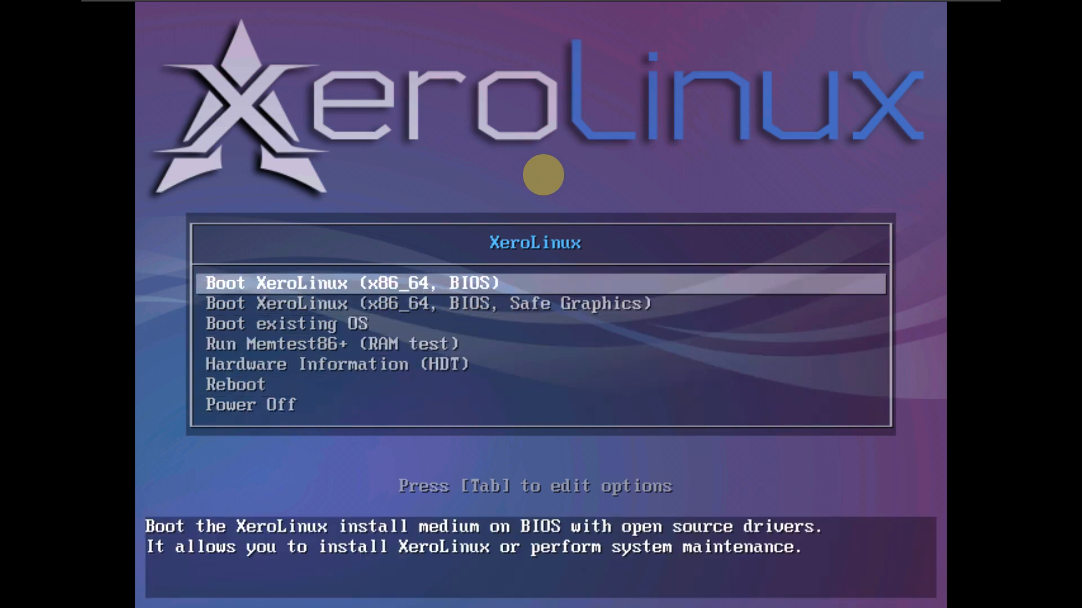
key(Return)
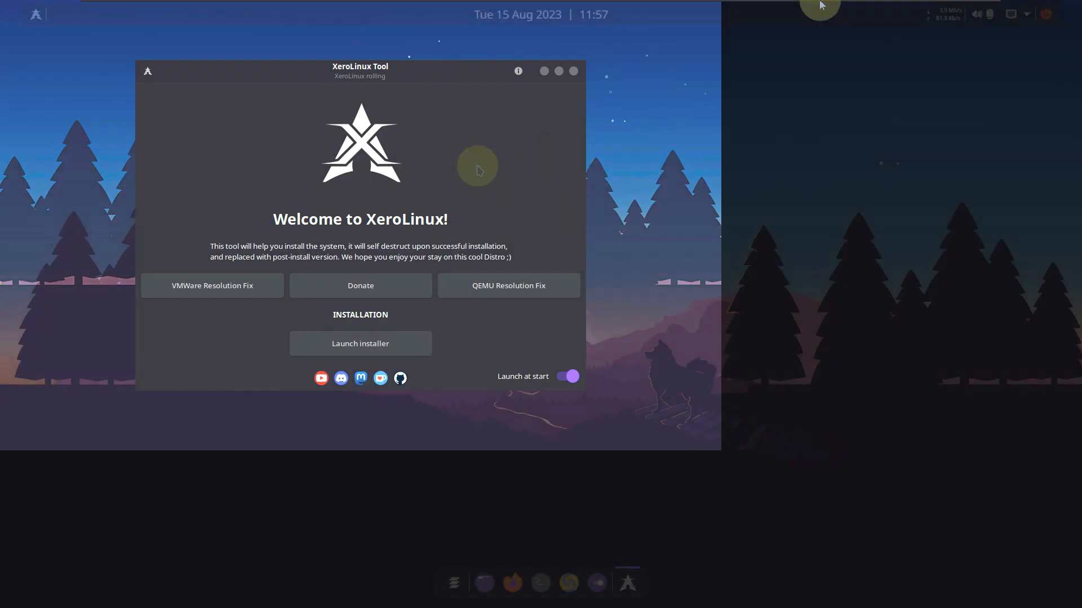
Place the XeroLinux Tool window near the middle of the desktop and close its About dialog
drag(405, 75, 482, 158)
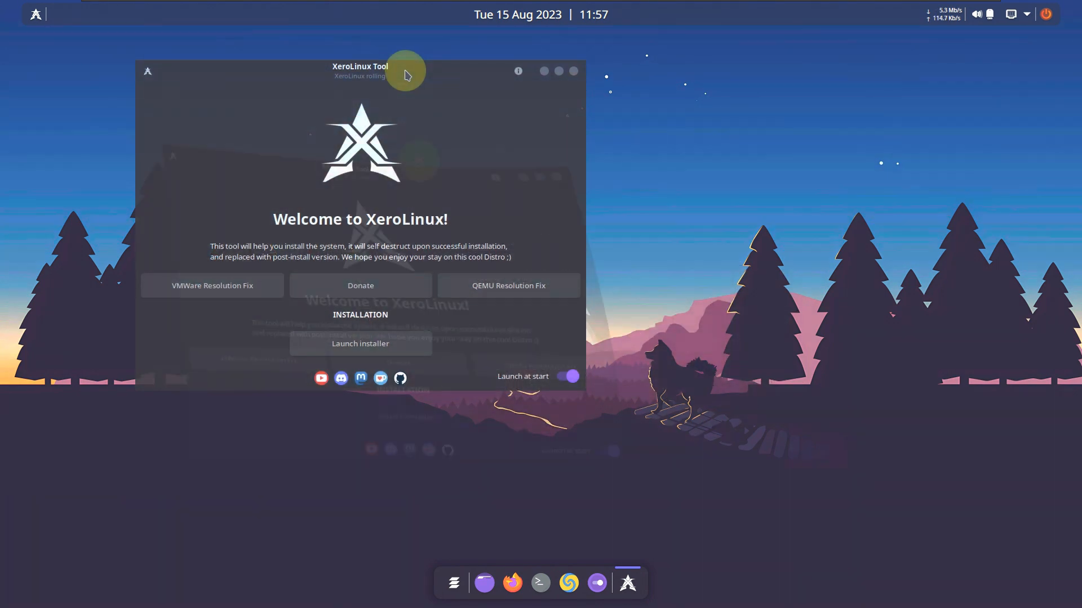
drag(399, 68, 547, 134)
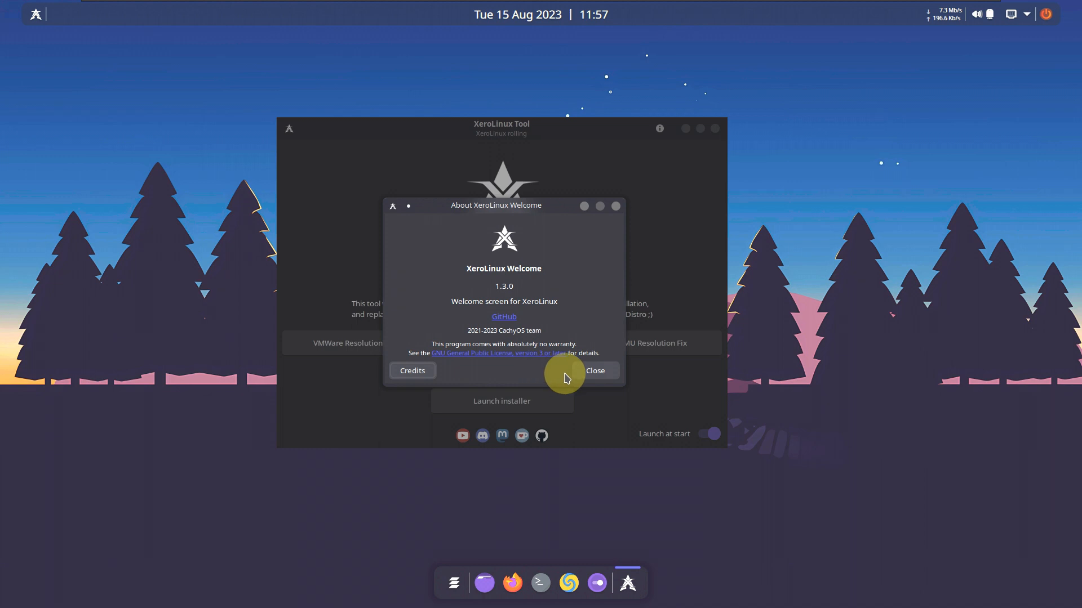
click(585, 370)
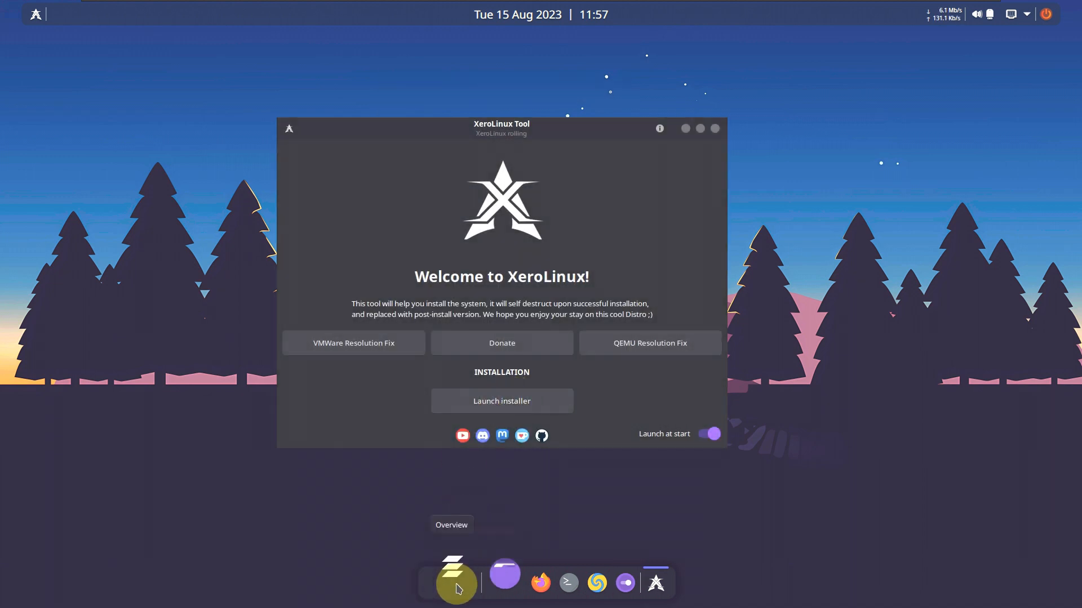
Launch KSysGuard from the installed system applications and maximize its window
click(32, 18)
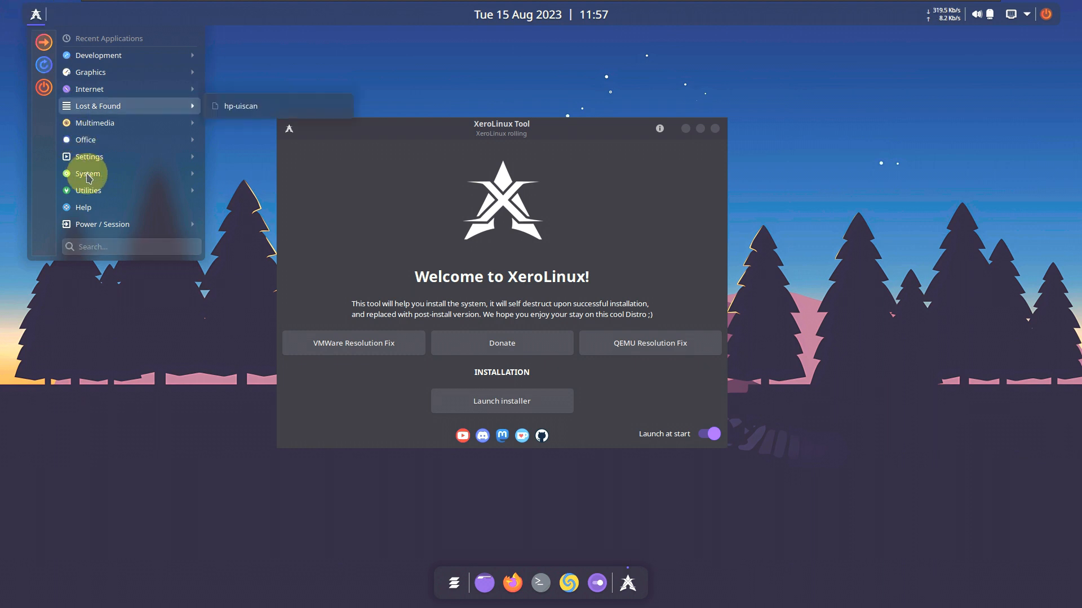
mouse_move(89, 171)
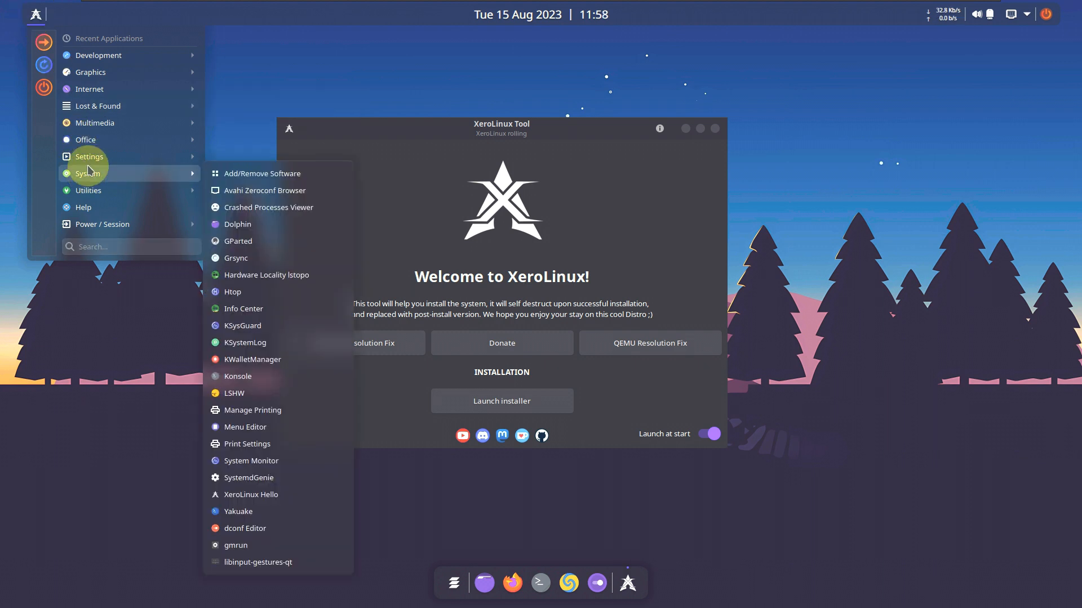
mouse_move(112, 190)
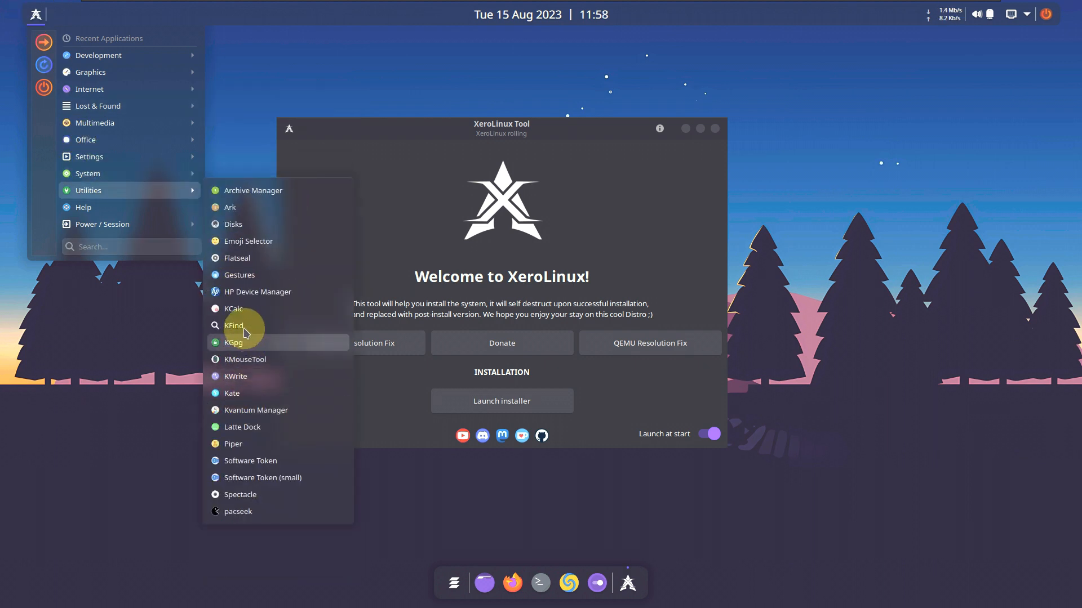
mouse_move(160, 175)
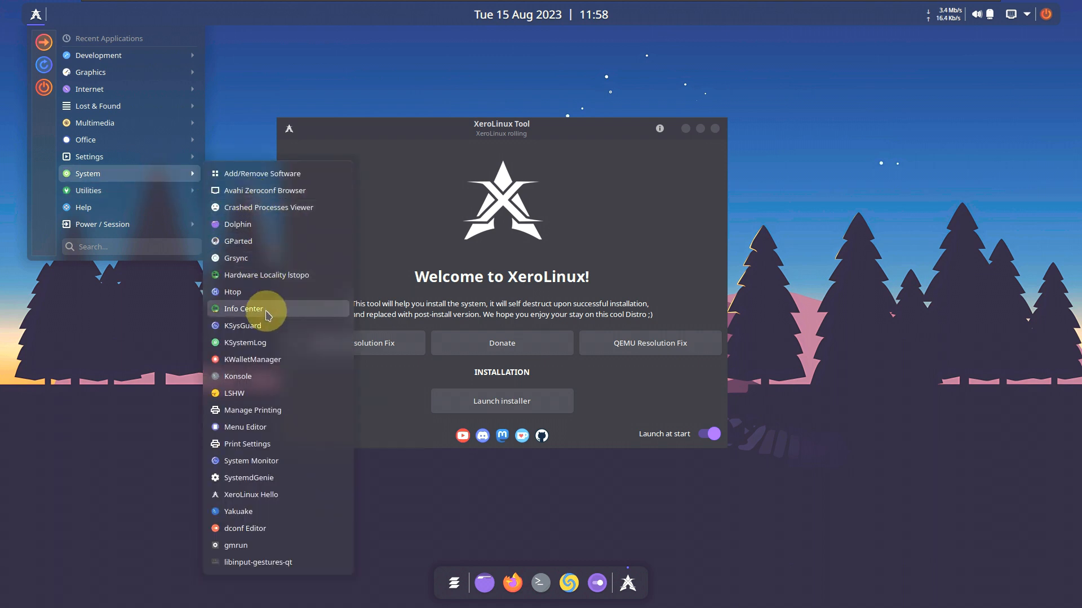
click(243, 326)
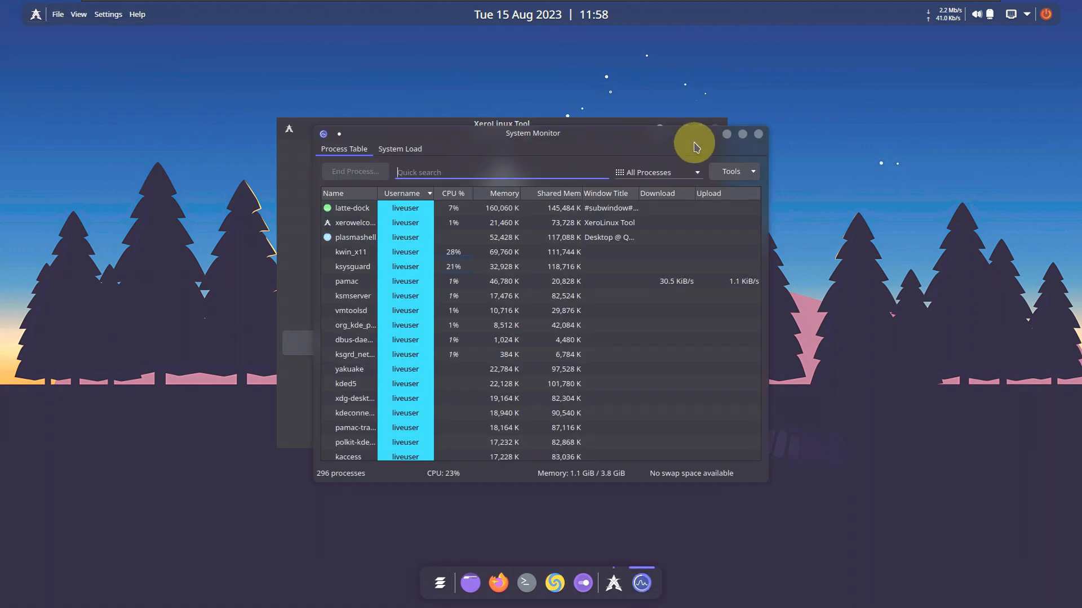
click(741, 137)
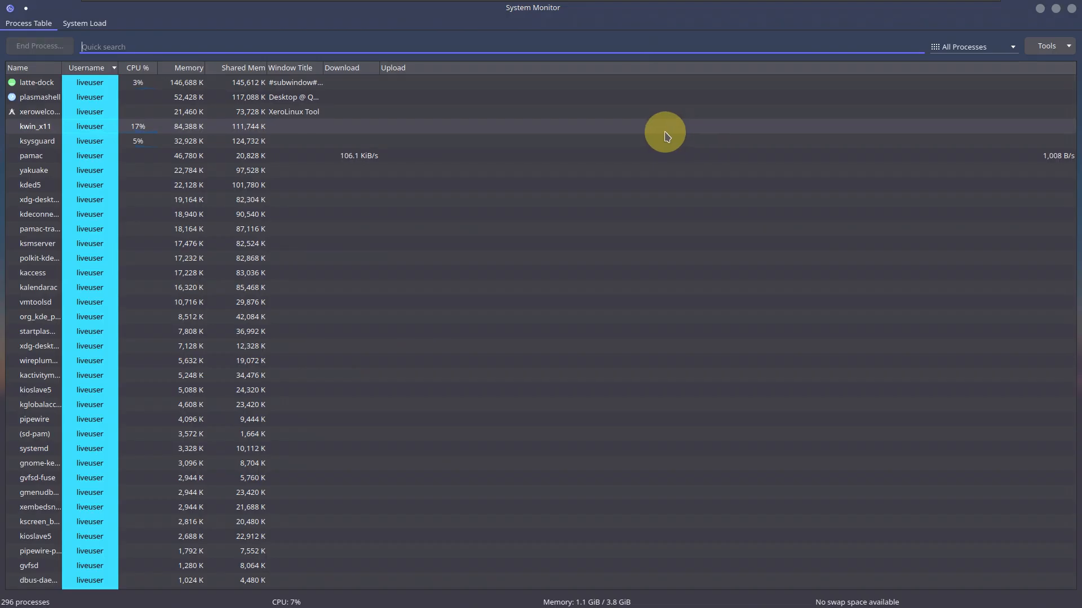
Look through KSysGuard's process table and system load graphs, and close the program
scroll(394, 332, down, 8)
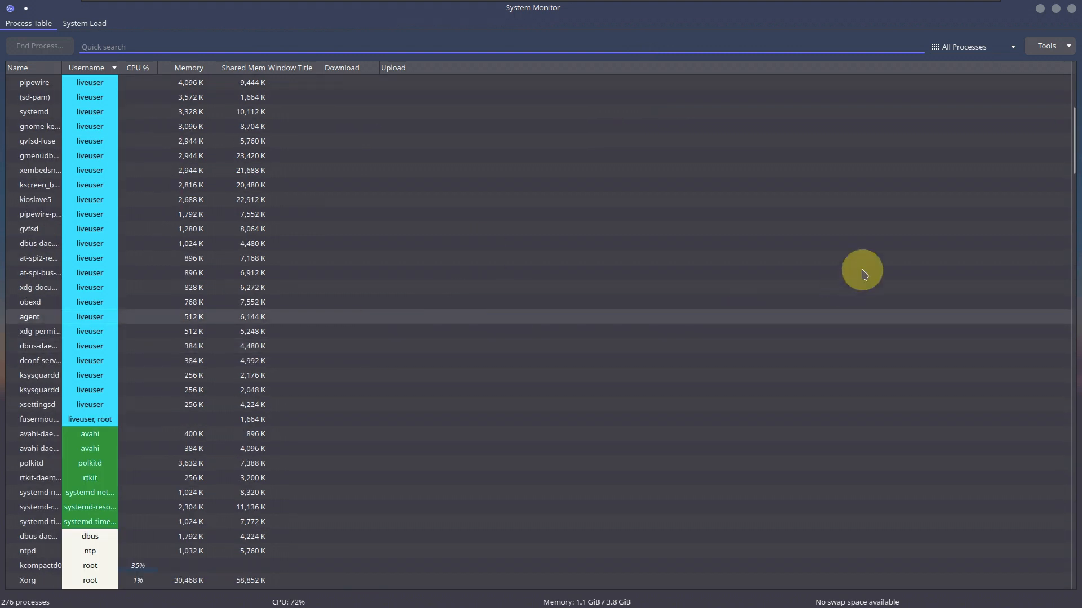
drag(1073, 158, 956, 65)
click(102, 27)
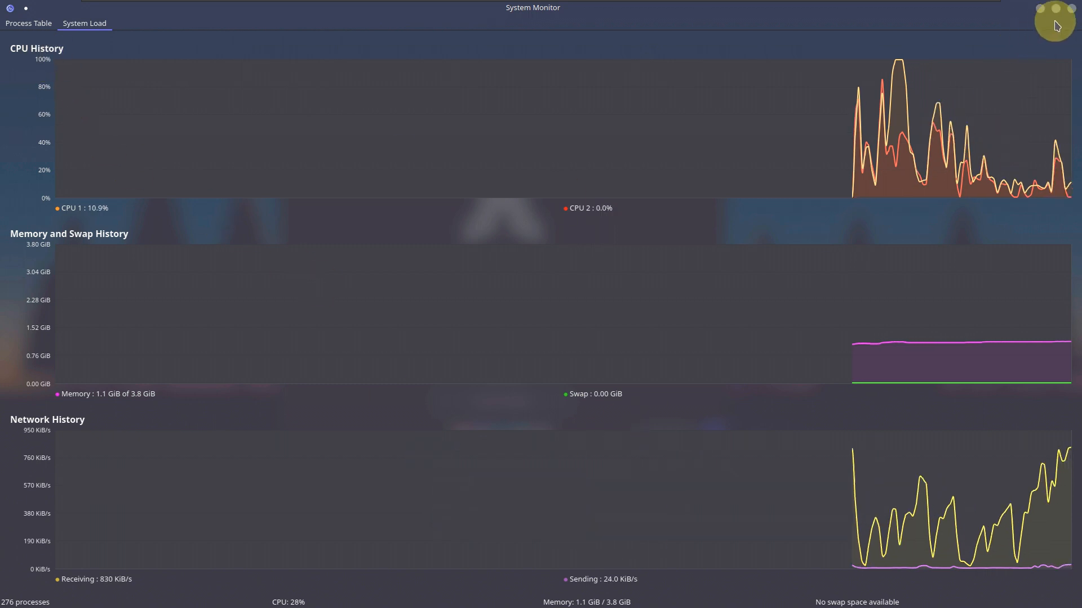
click(1071, 9)
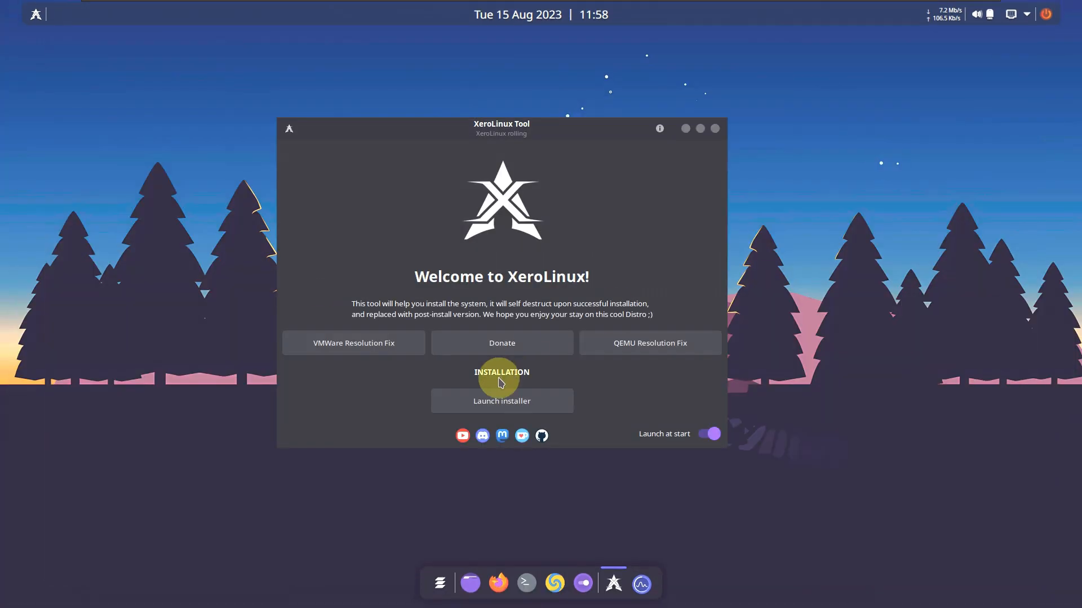
Launch the System Monitor application and maximize its window
mouse_move(644, 581)
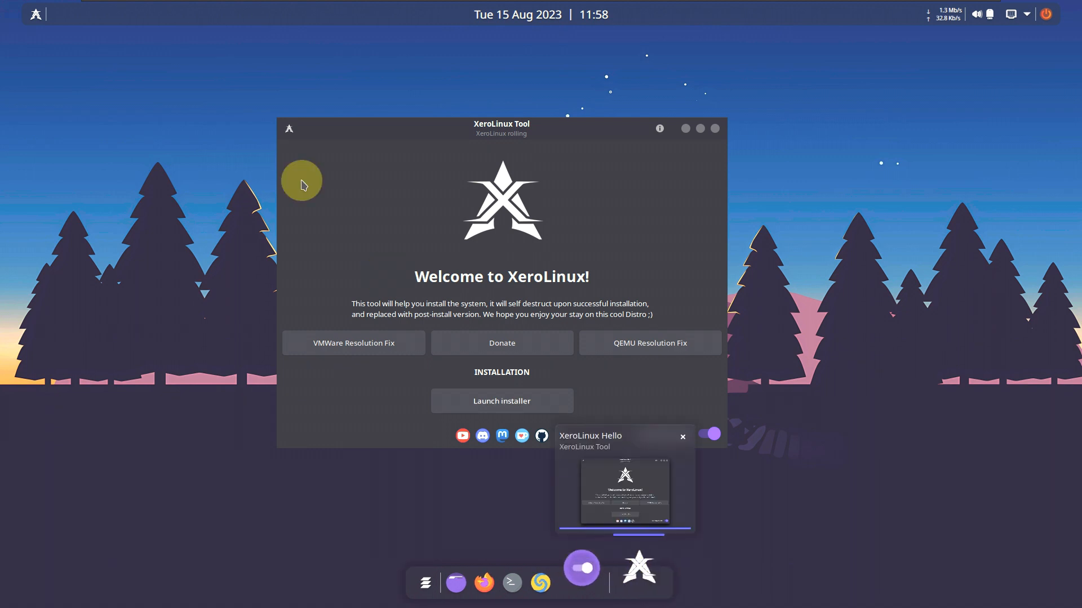
click(38, 18)
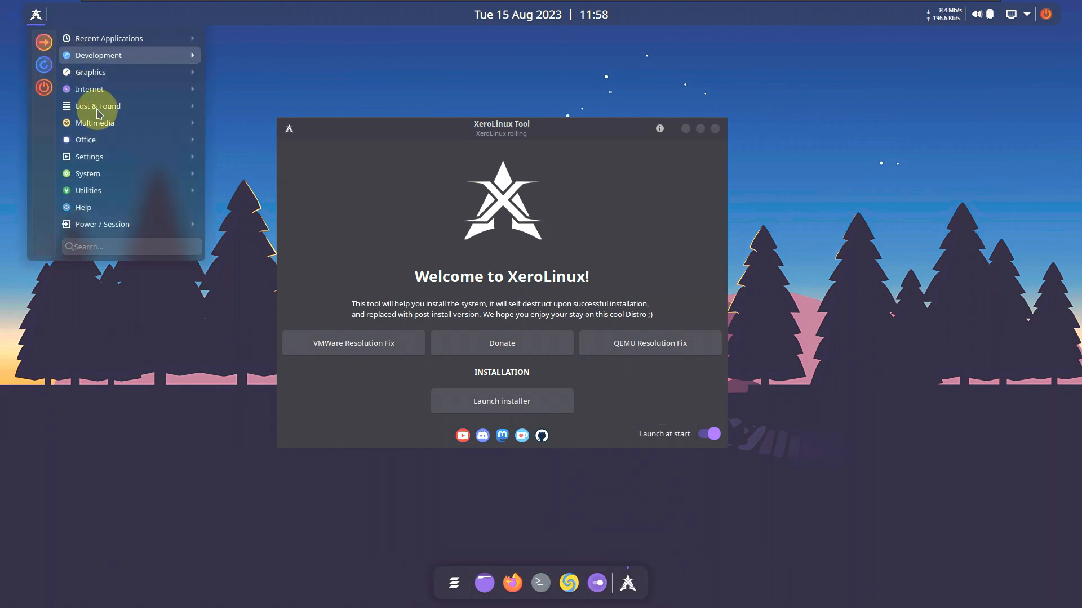
mouse_move(103, 181)
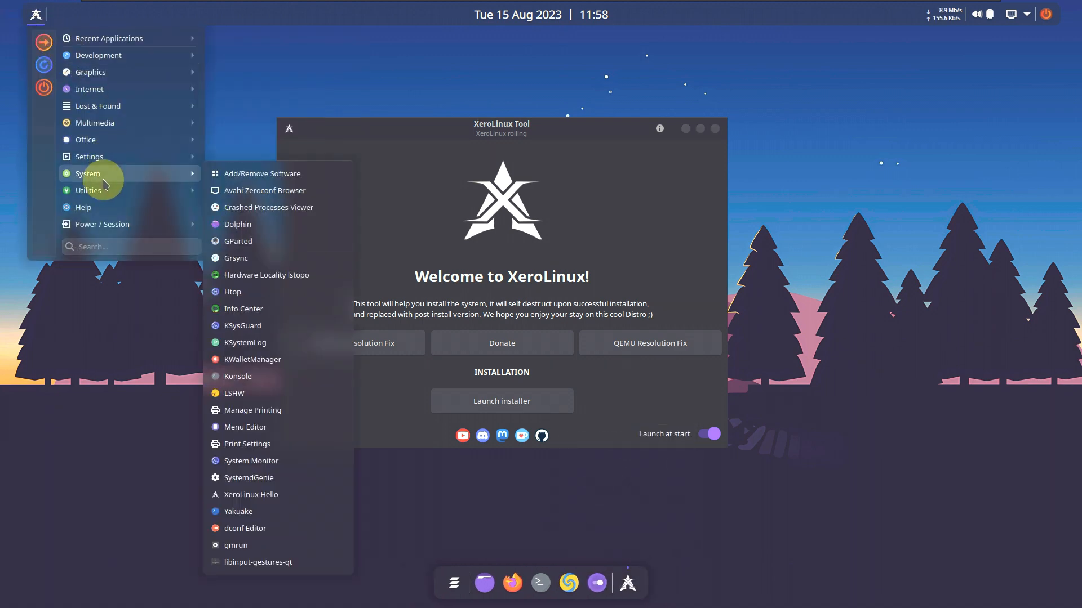
click(272, 460)
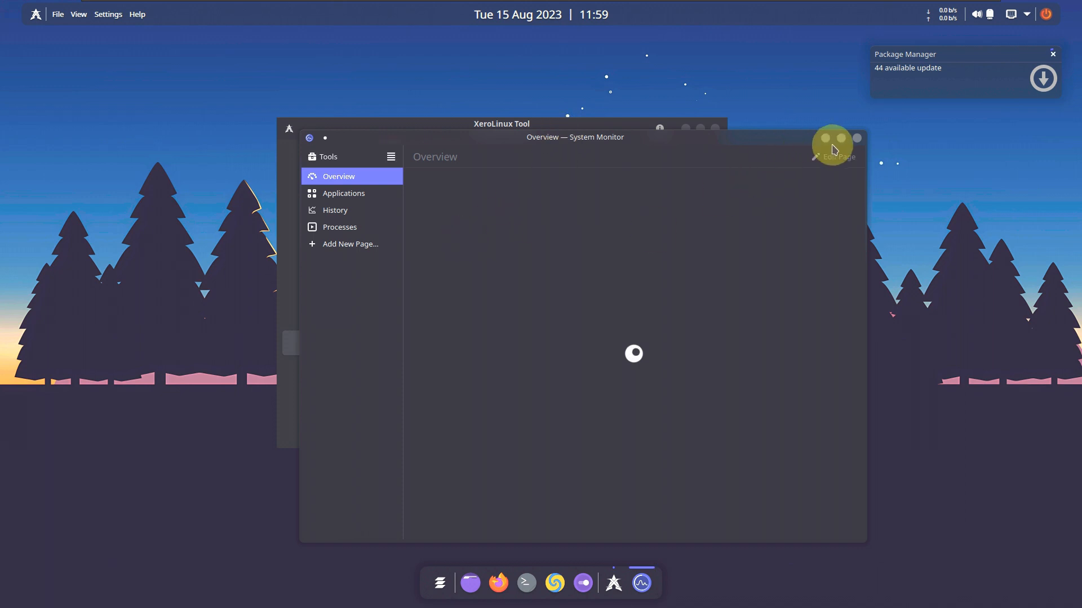
click(840, 139)
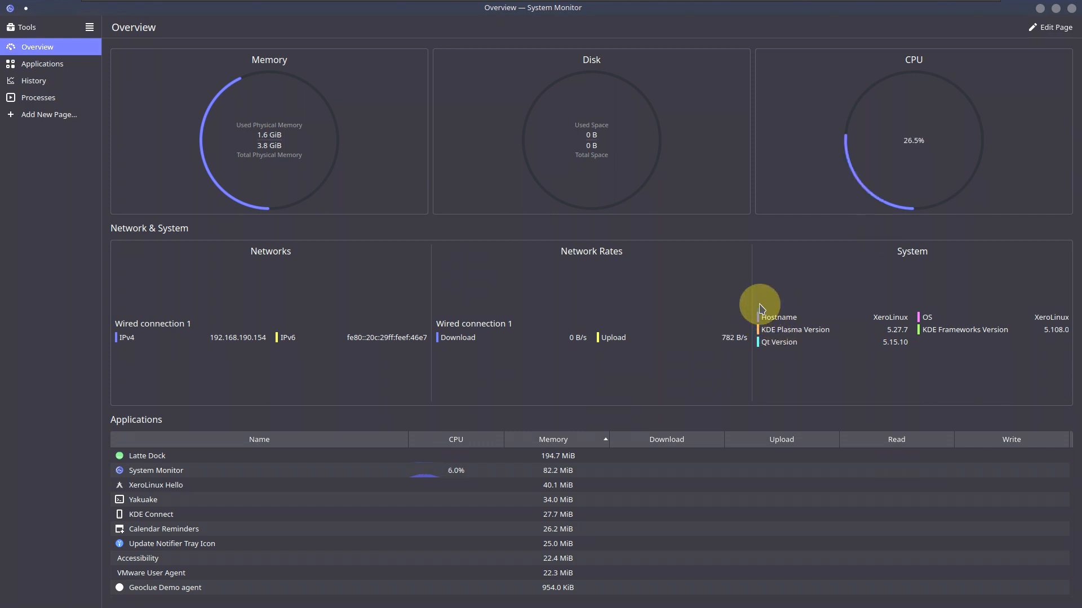
Examine the resource overview and show the About System Monitor information
click(434, 488)
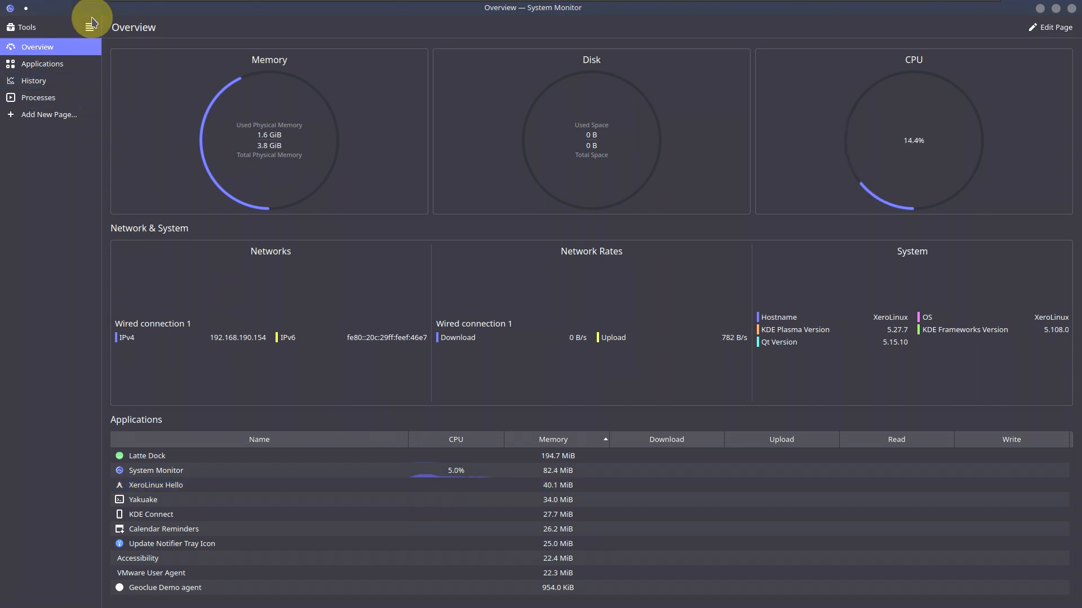
click(91, 35)
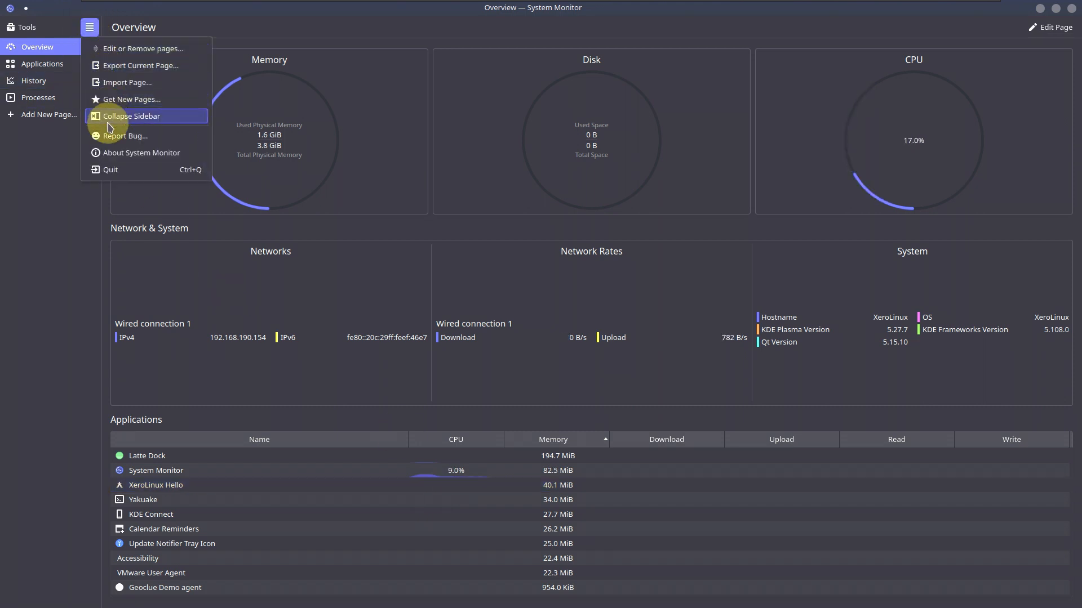
click(116, 156)
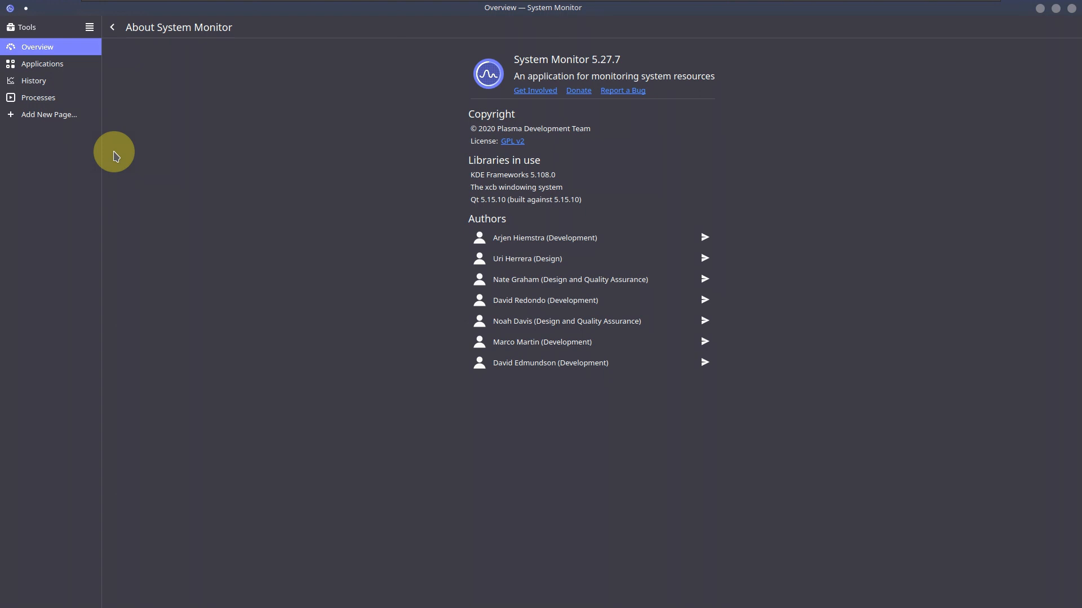
View the Applications and History pages of System Monitor and open the Processes page
click(66, 68)
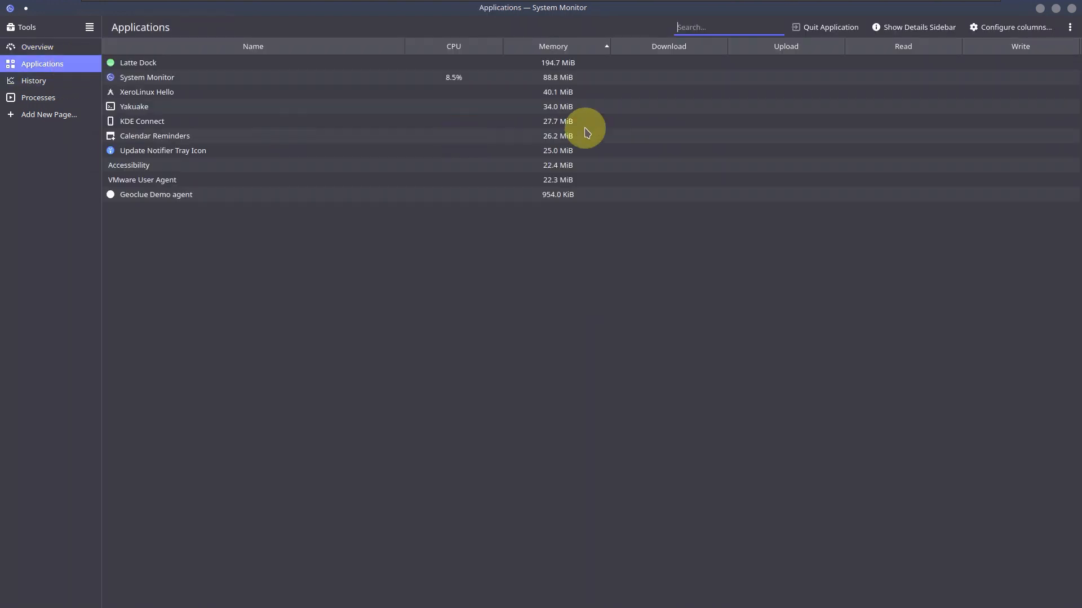
click(95, 77)
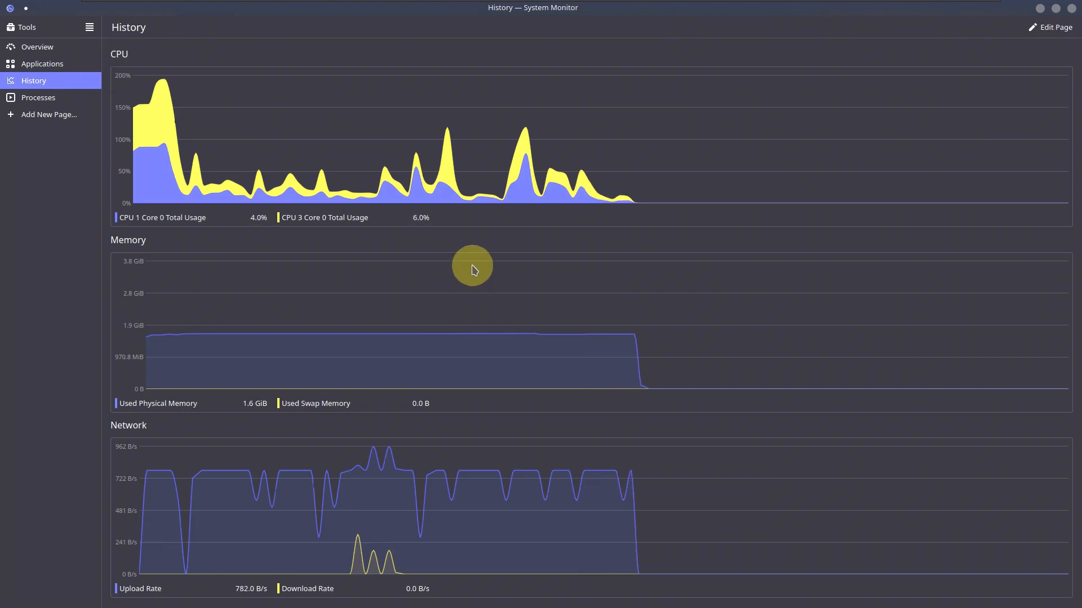
click(89, 102)
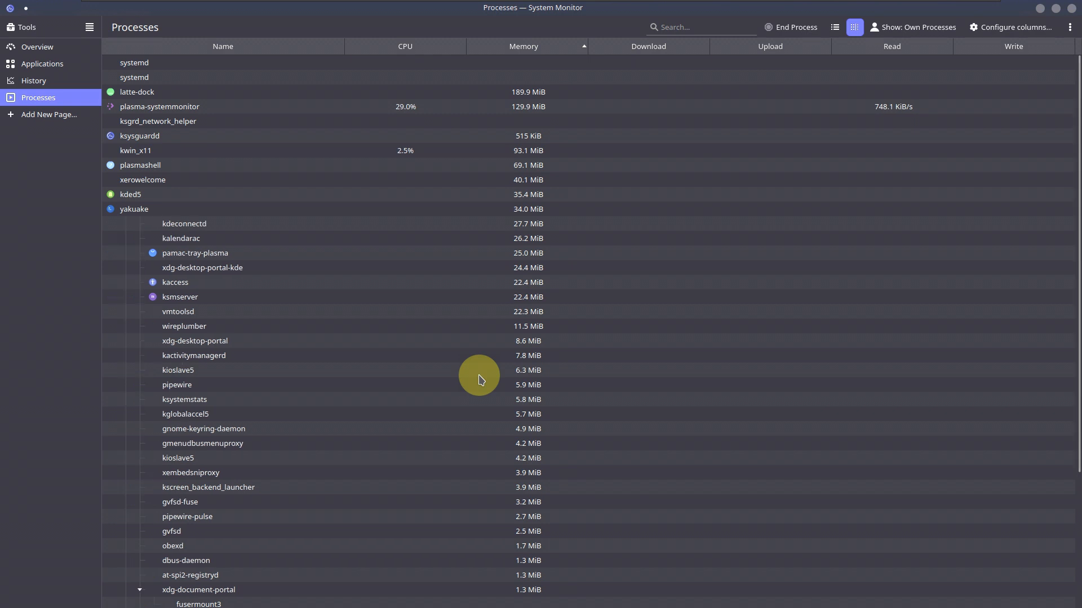
Examine the memory usage of the processes throughout the process tree
click(445, 404)
scroll(445, 404, down, 4)
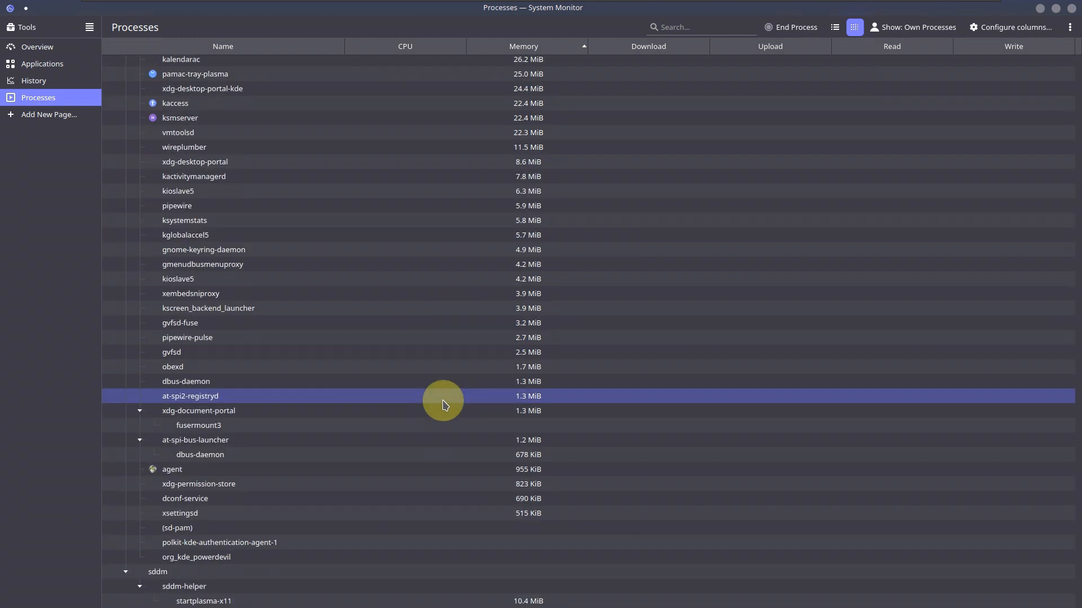
scroll(445, 404, up, 4)
scroll(445, 404, down, 4)
scroll(445, 403, up, 4)
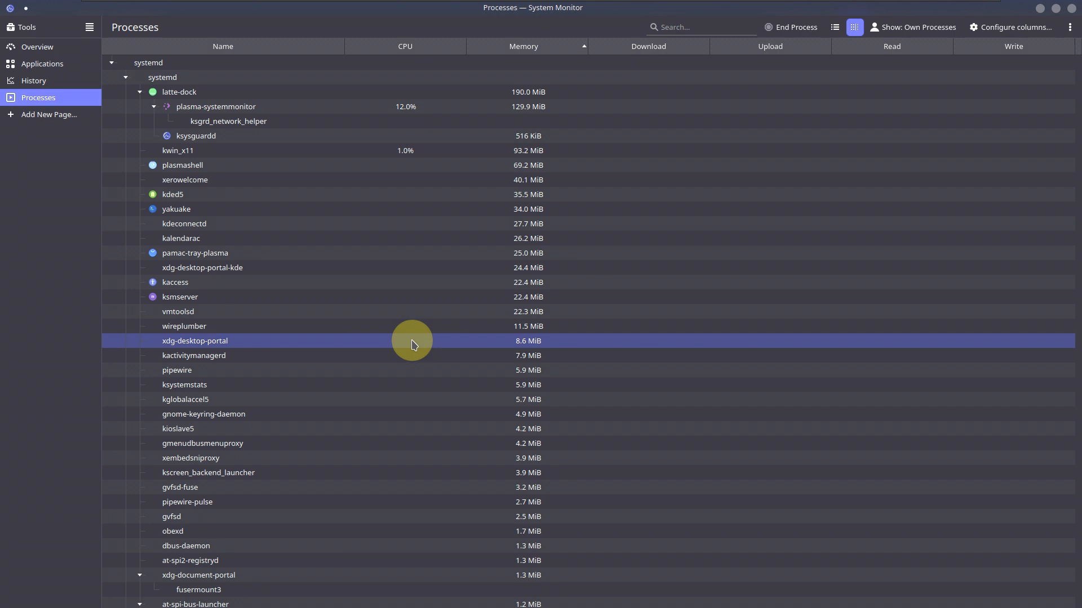
Review the History and Applications pages again and return to the Overview page
click(53, 85)
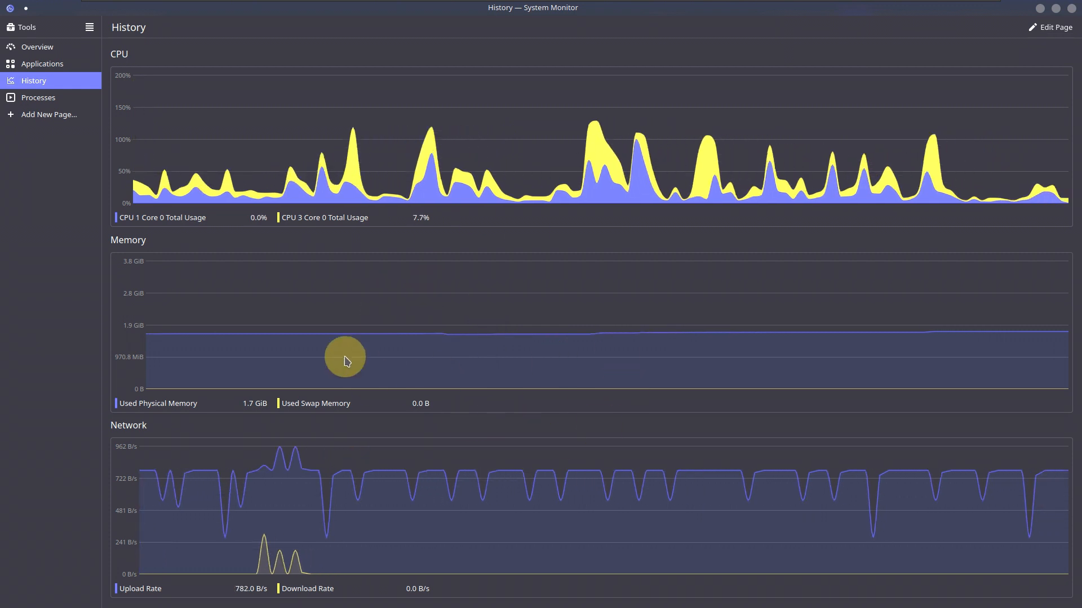
click(79, 70)
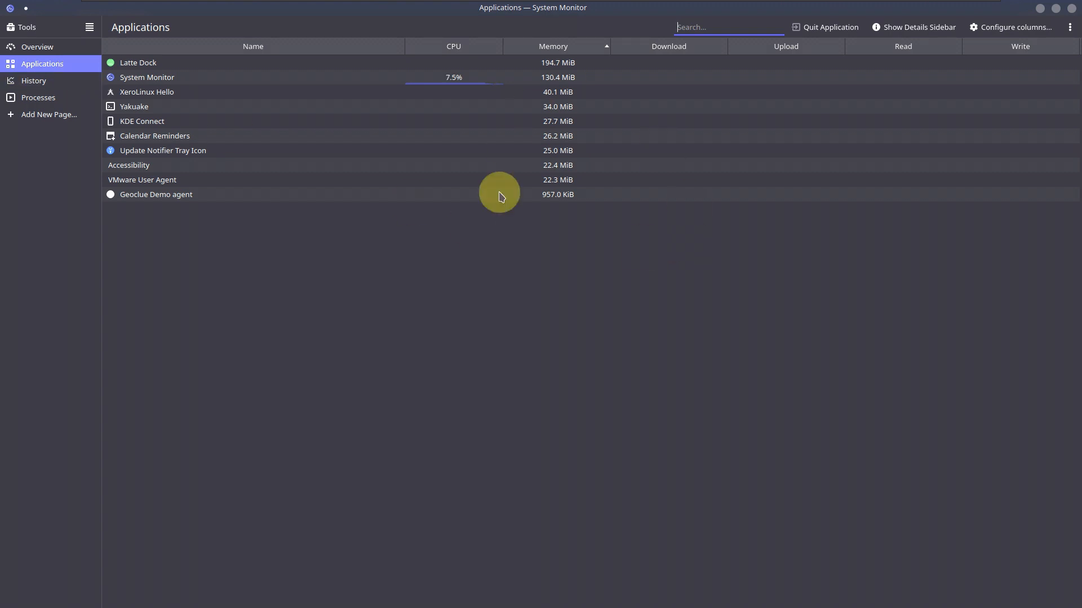
click(83, 49)
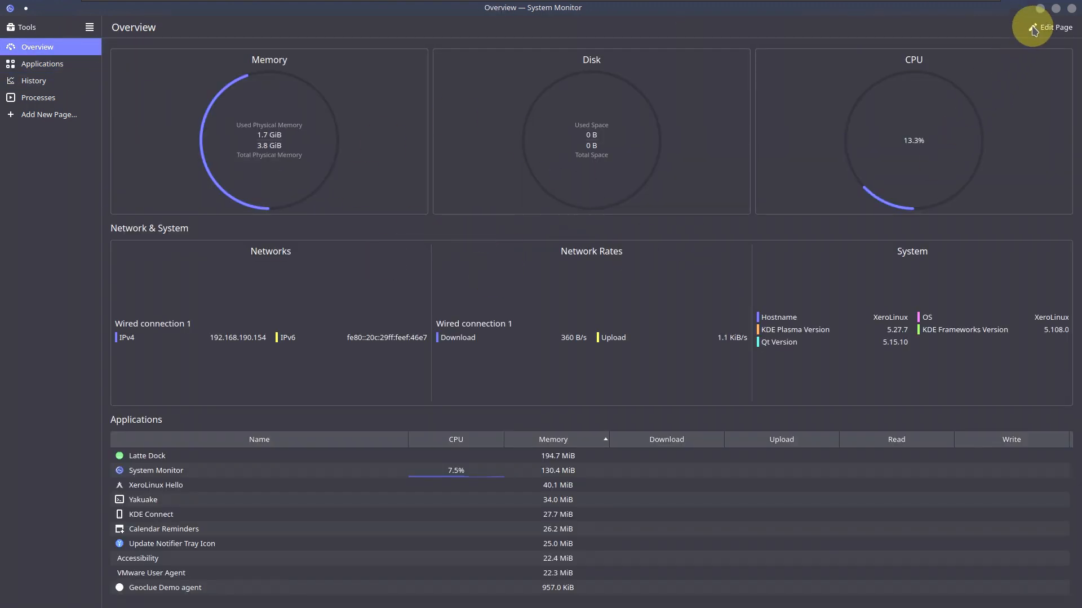
Restore the System Monitor window, shrink it into the desktop's upper-right corner and bring XeroLinux Tool into focus
click(1057, 10)
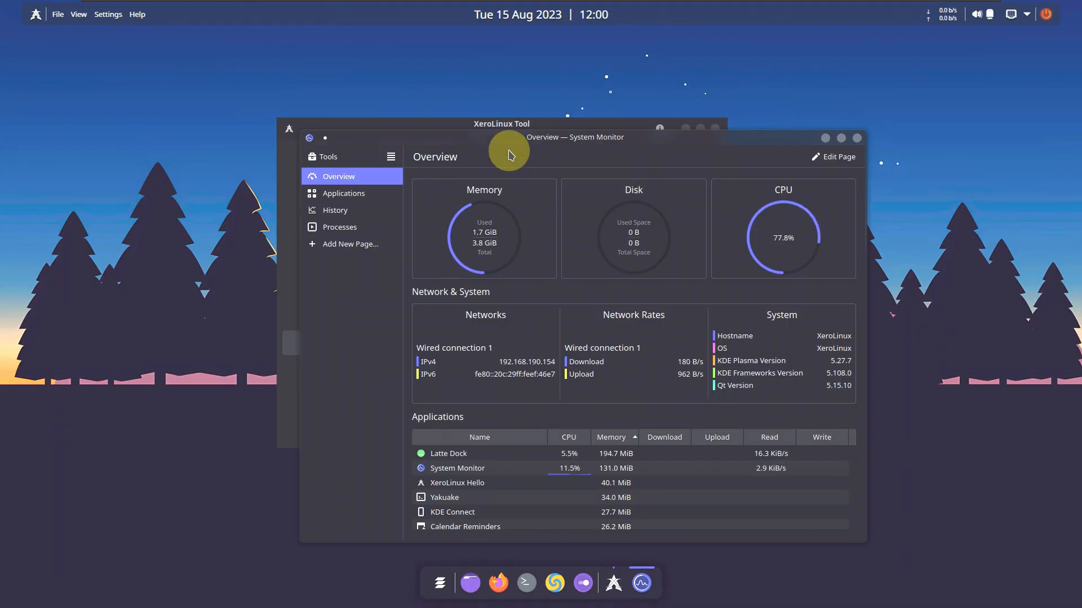
drag(740, 131, 920, 41)
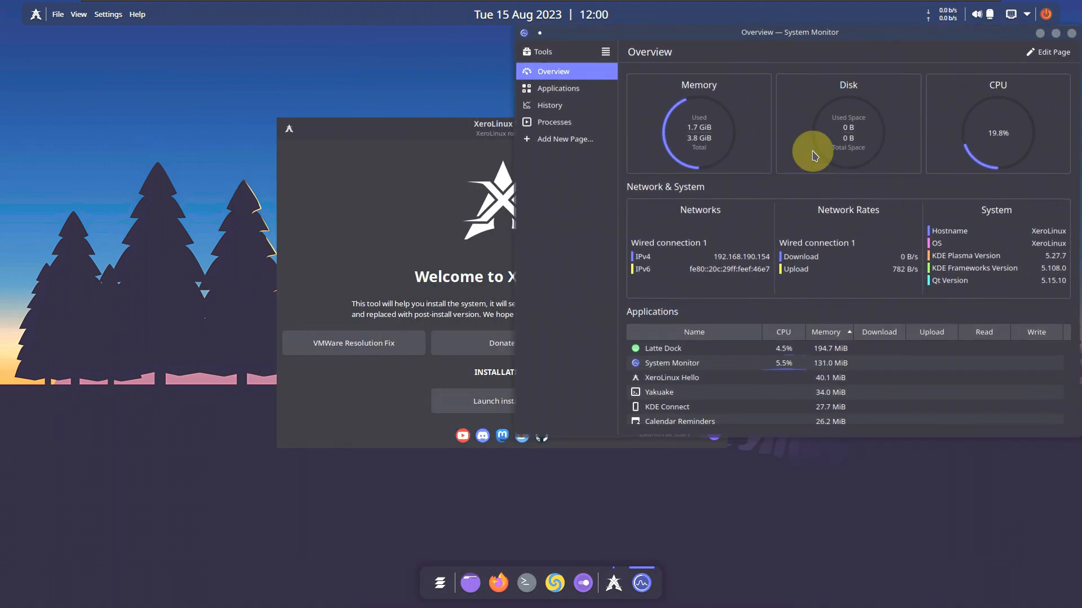
drag(518, 434, 756, 241)
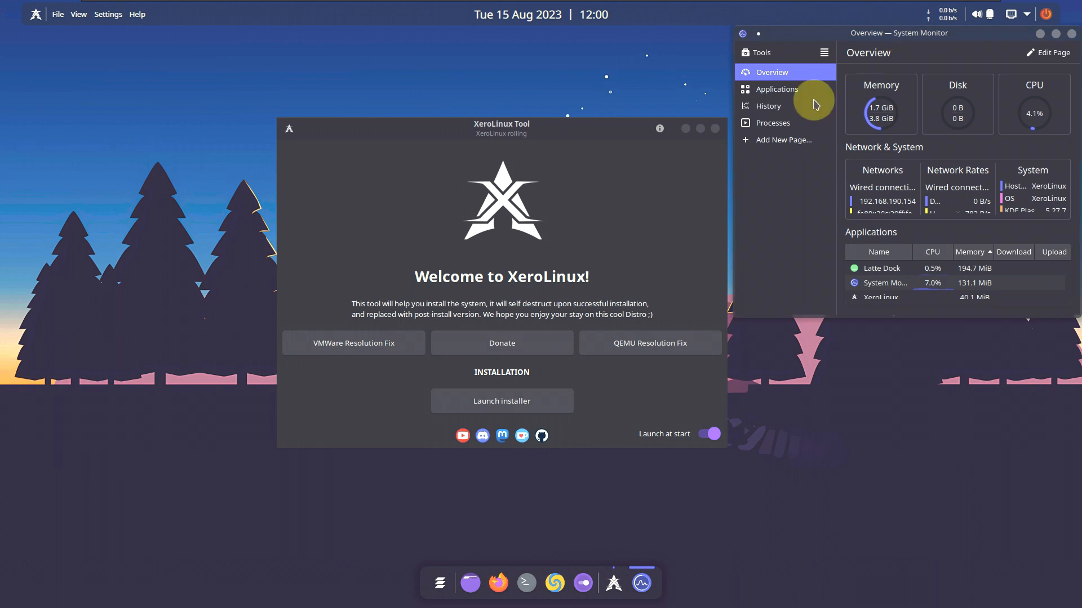
click(451, 230)
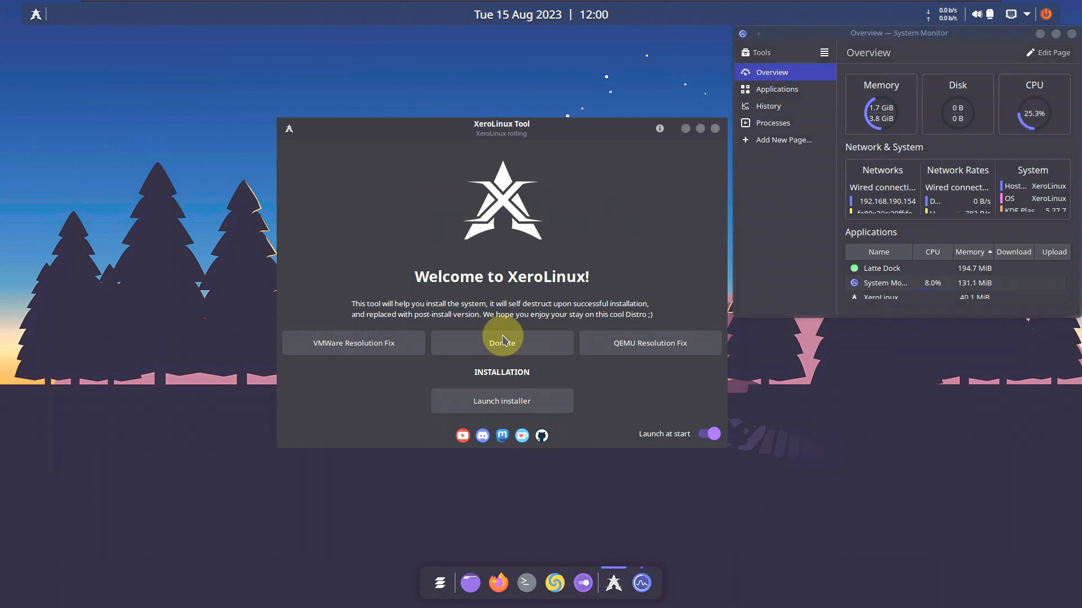
Run the VMWare Resolution Fix in XeroLinux Tool and view the tool's About information
click(356, 351)
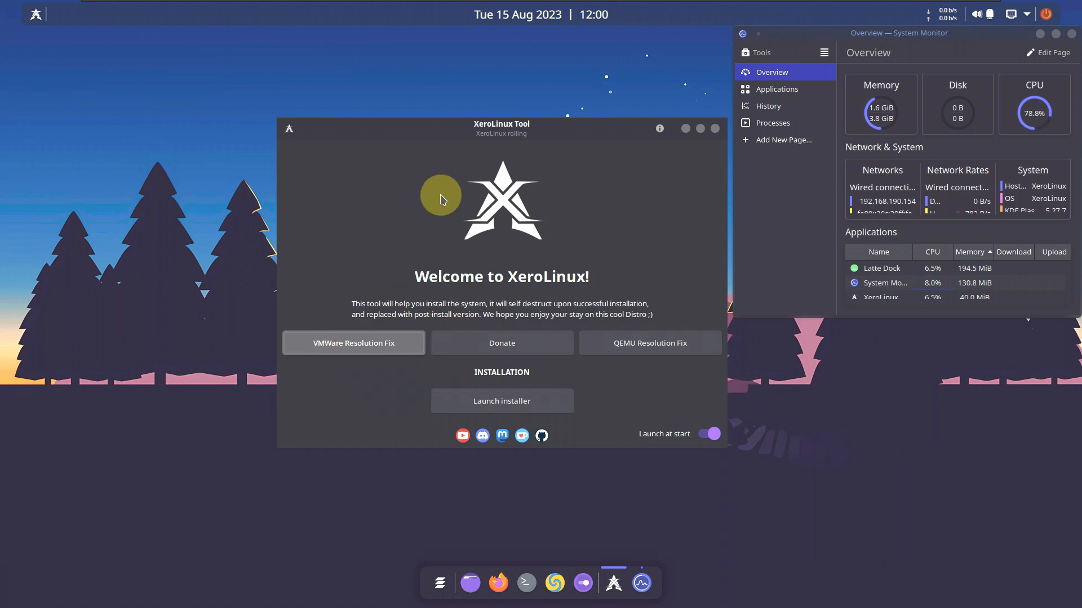
drag(482, 125, 390, 129)
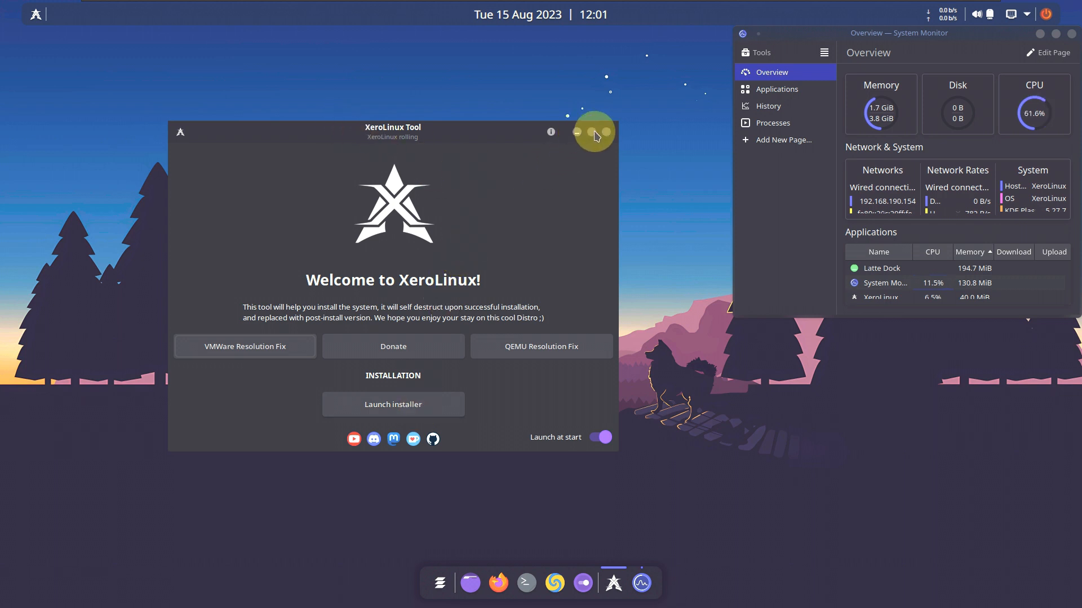
click(551, 133)
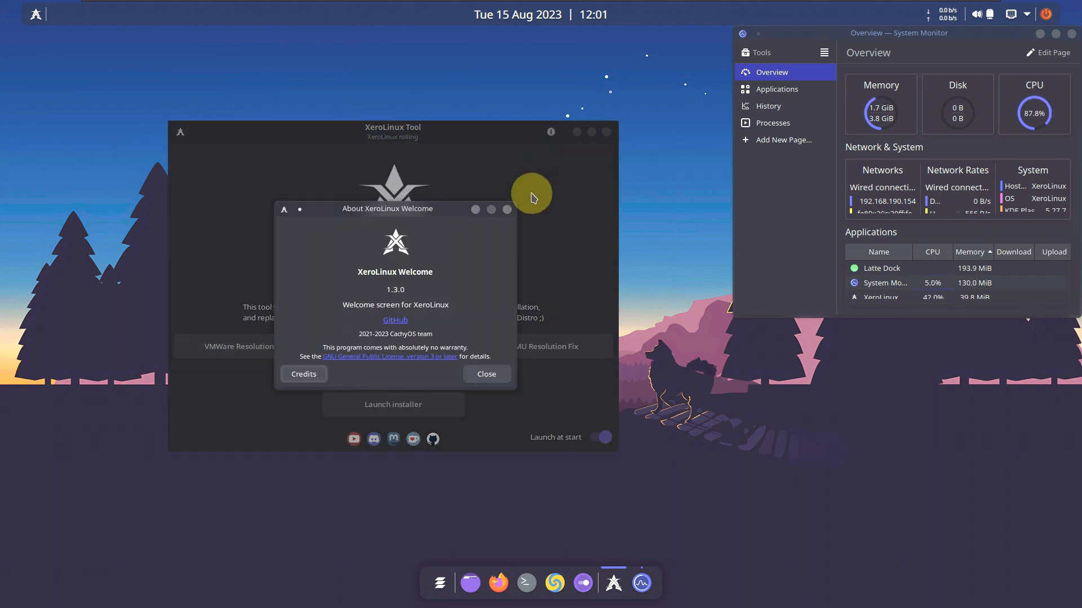
click(508, 211)
click(605, 134)
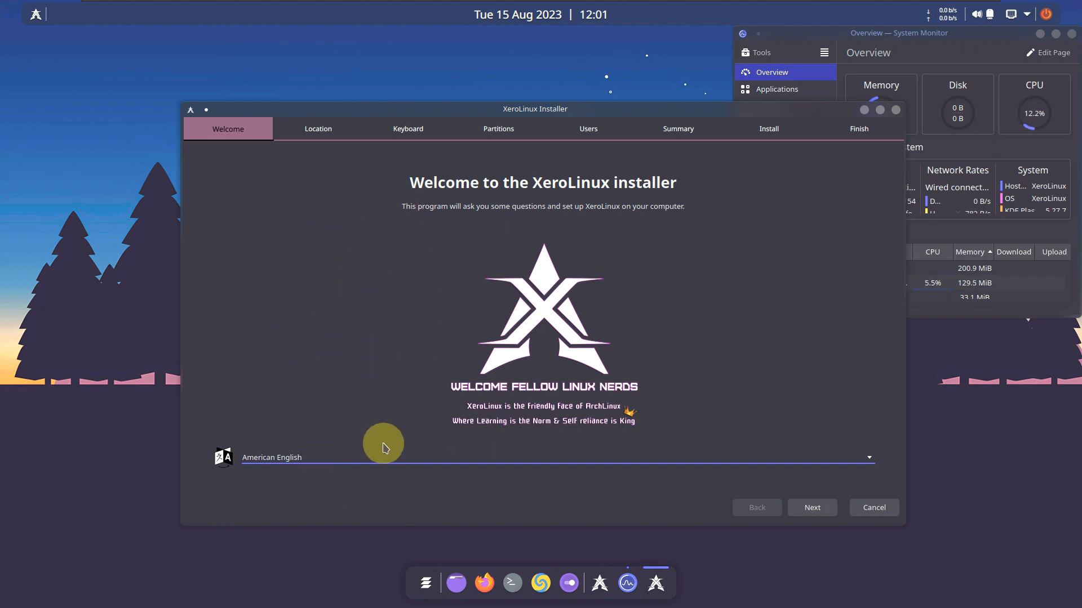
Check the installer's language choices, keep American English and continue to the location page
click(314, 451)
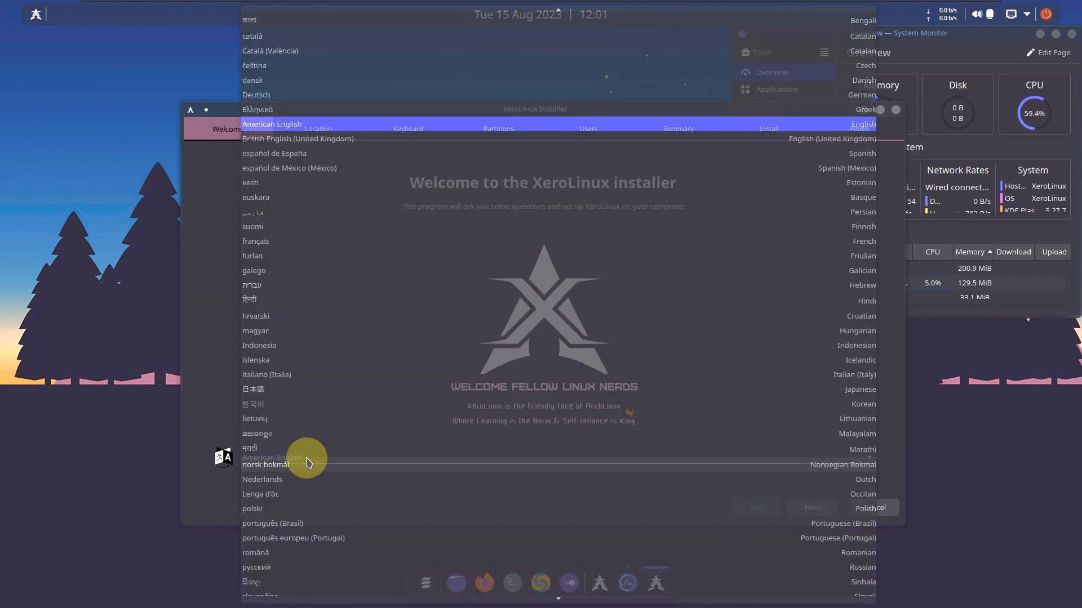
click(205, 343)
click(804, 510)
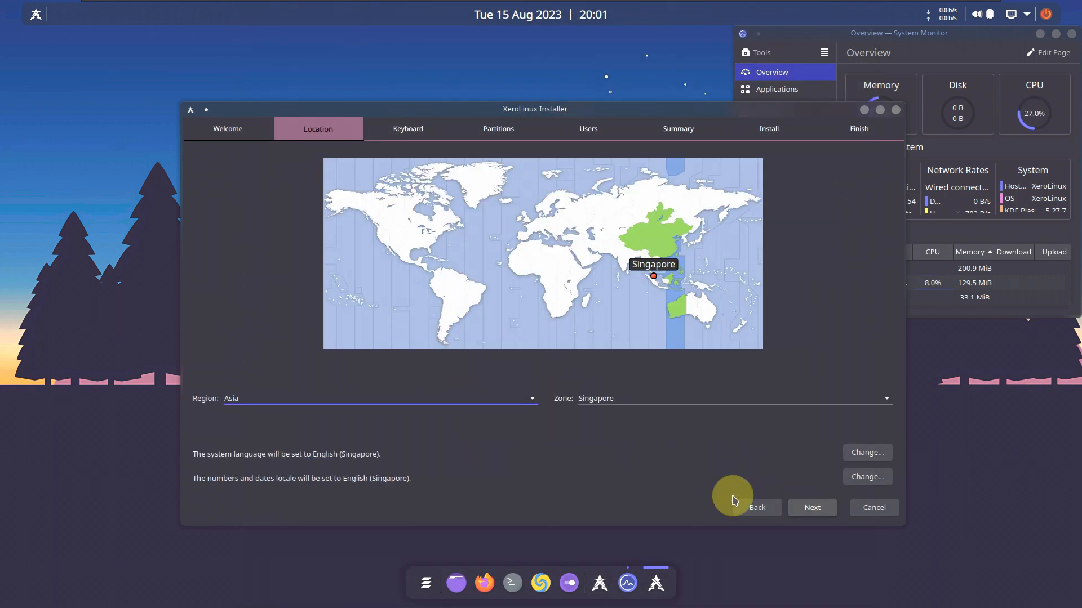
Set the installation's region to America and its time zone to Los Angeles, checking the available regions and zones
click(376, 237)
click(379, 240)
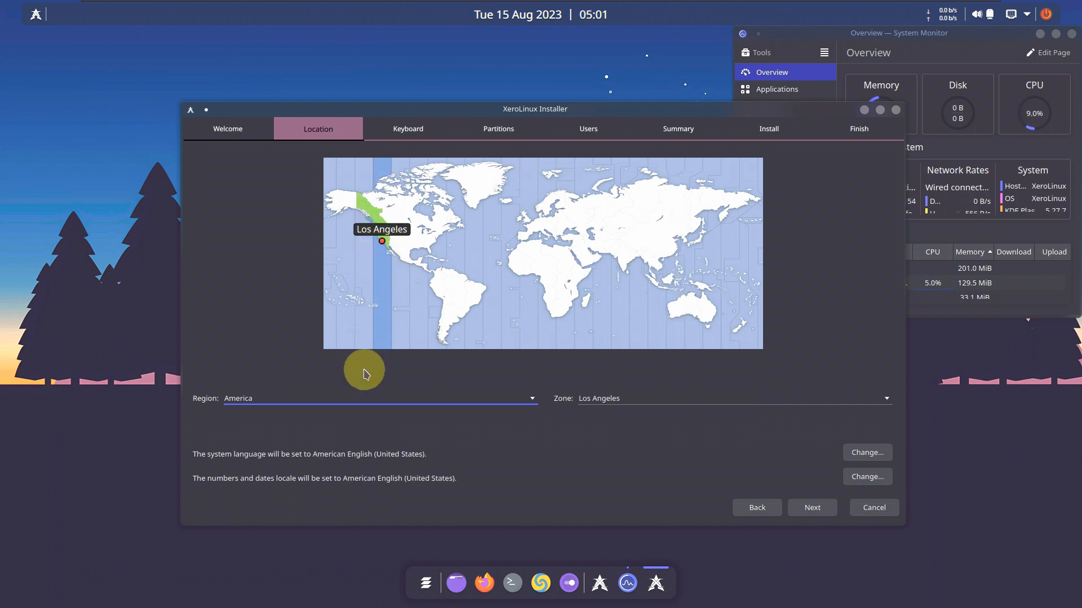
click(360, 400)
click(619, 409)
click(619, 408)
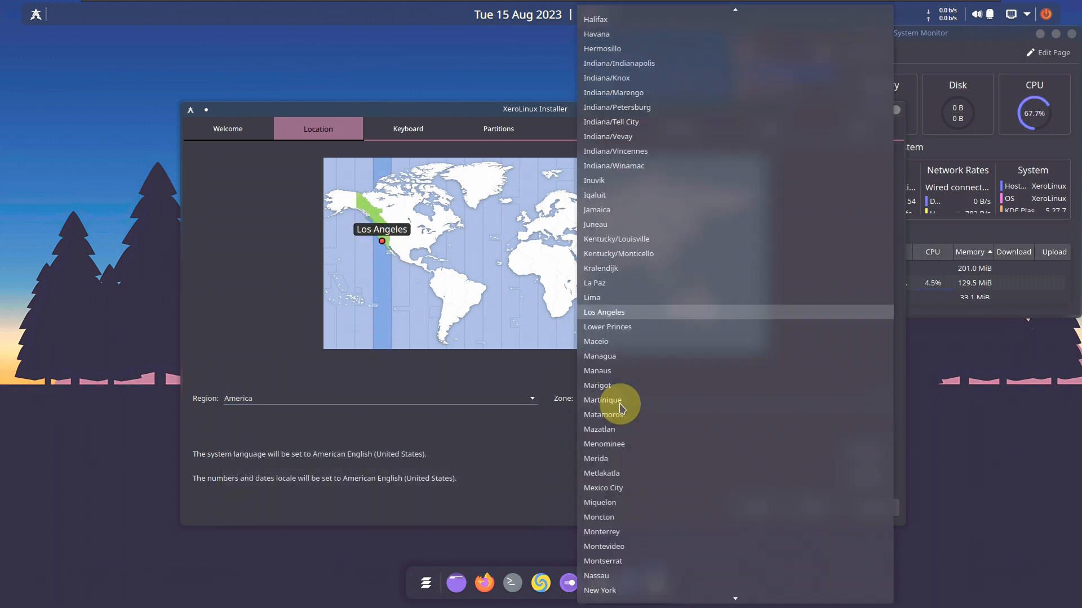
click(408, 417)
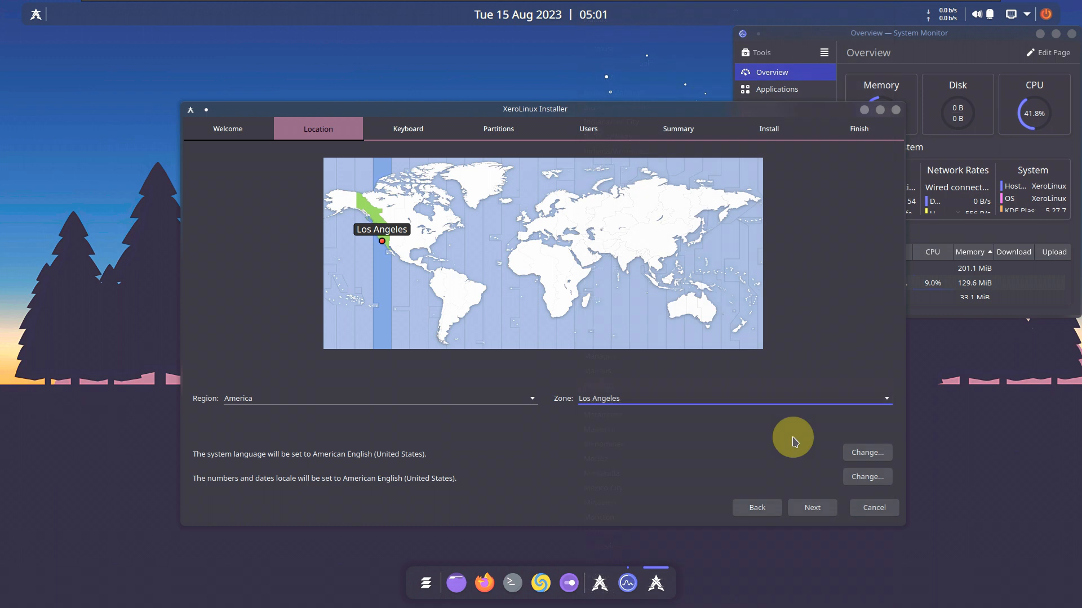
Review the system language and locale choices, keep American English (United States) for both, and continue to the keyboard page
click(865, 451)
click(631, 381)
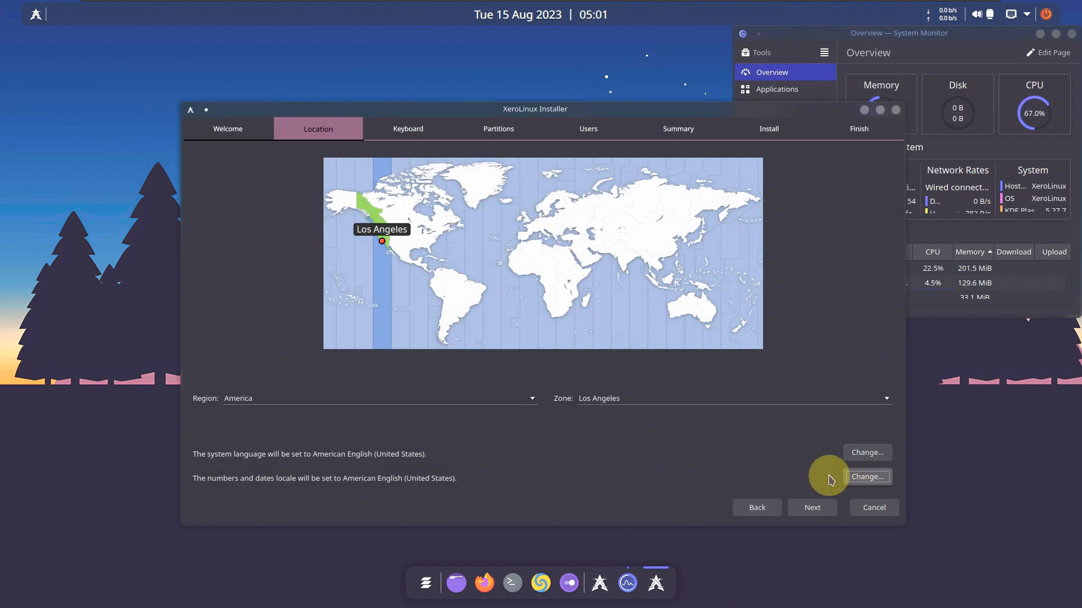
click(866, 477)
click(635, 379)
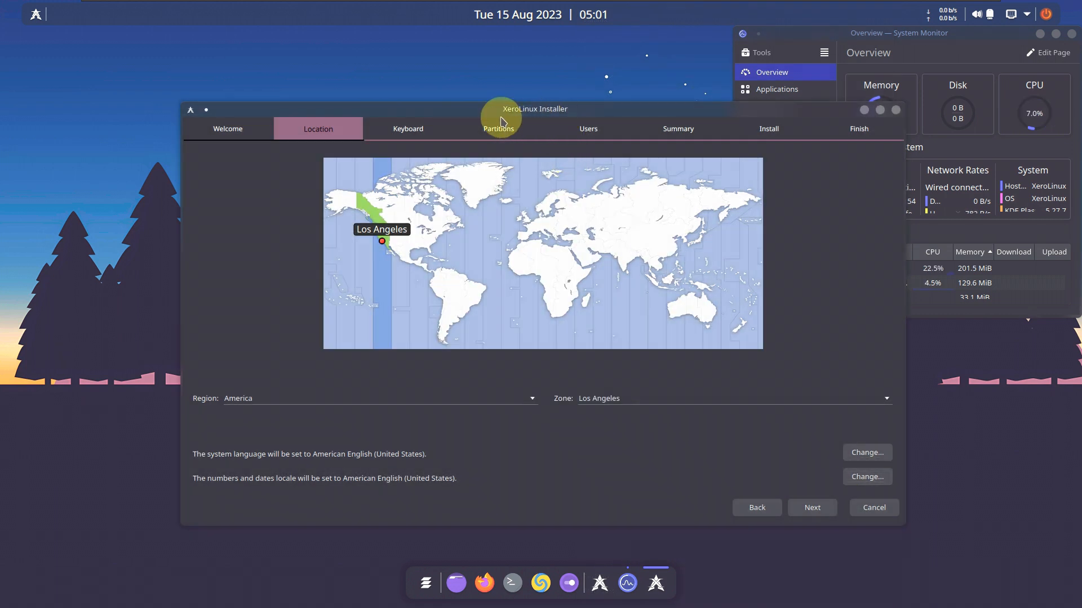
drag(454, 113, 397, 100)
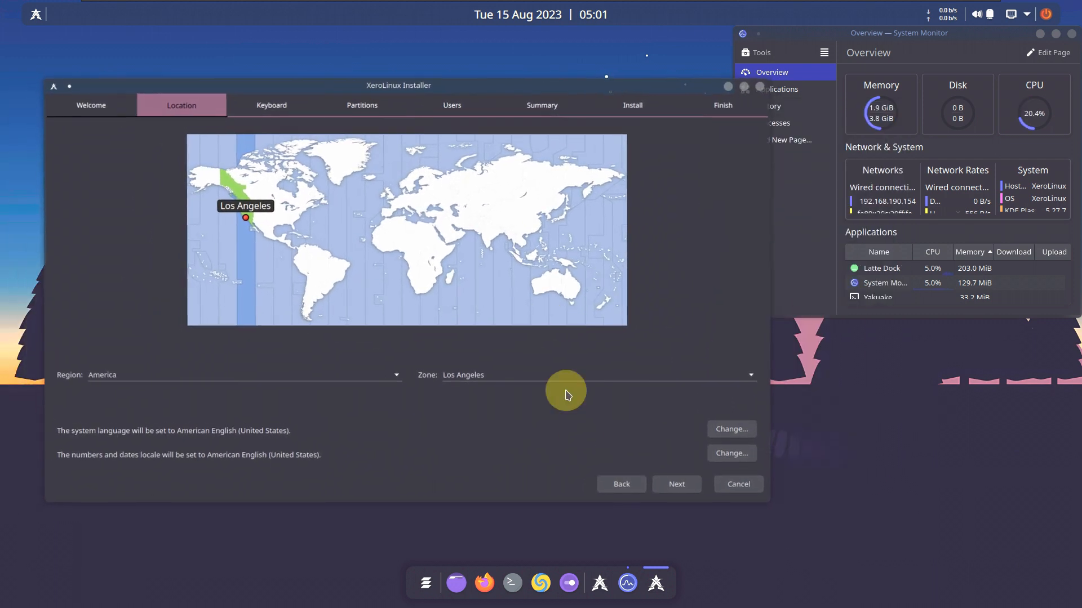
click(730, 455)
click(498, 358)
click(729, 454)
click(499, 358)
click(675, 486)
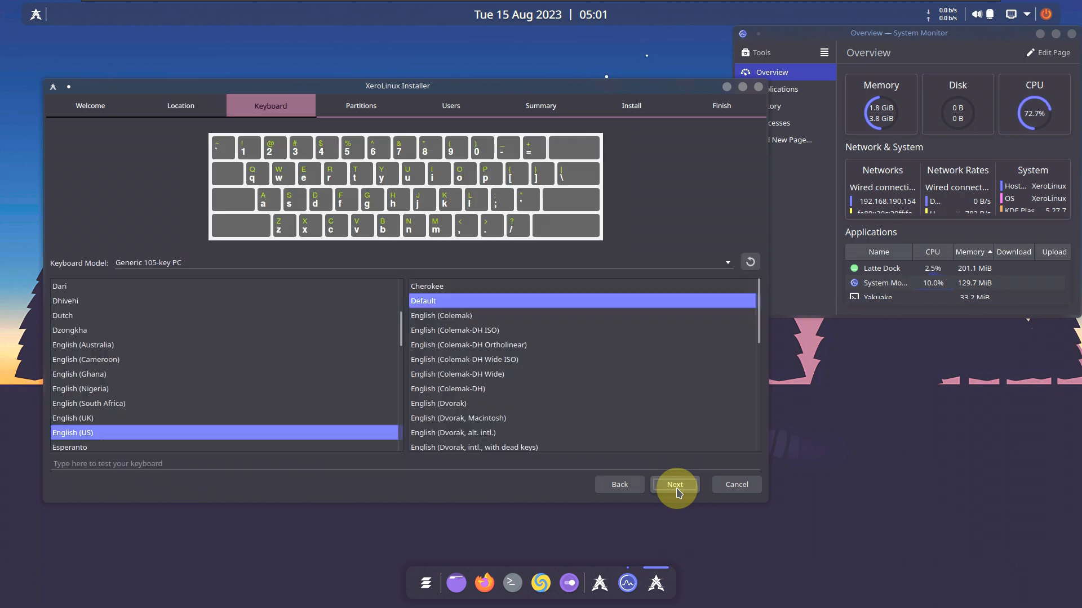
Review the keyboard models, keep Generic 105-key PC with the default English (US) layout, and continue to the partitions page
click(305, 263)
scroll(297, 411, up, 10)
click(85, 214)
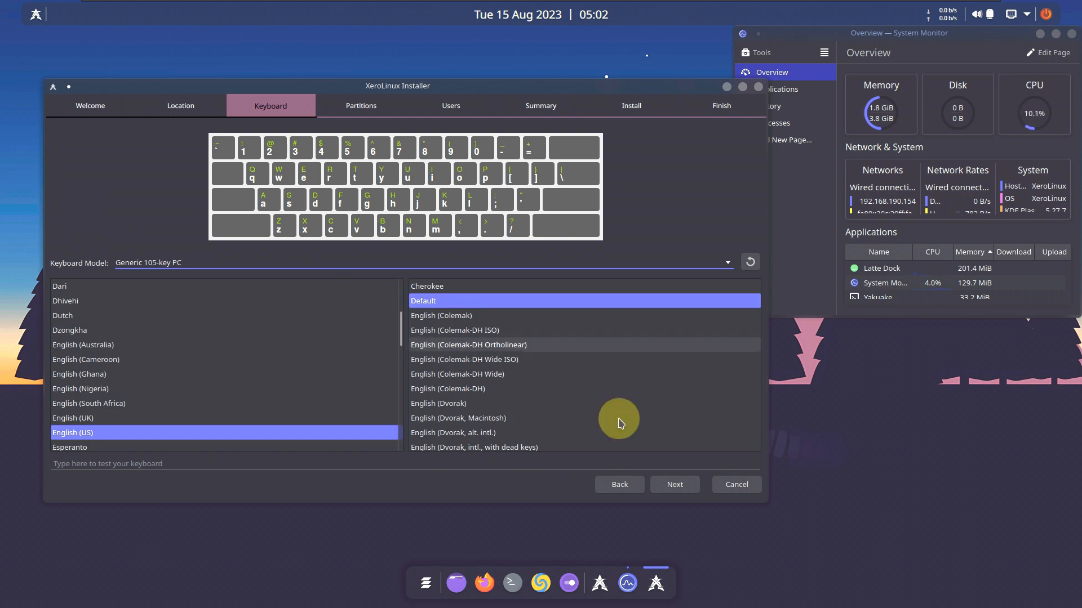
click(679, 488)
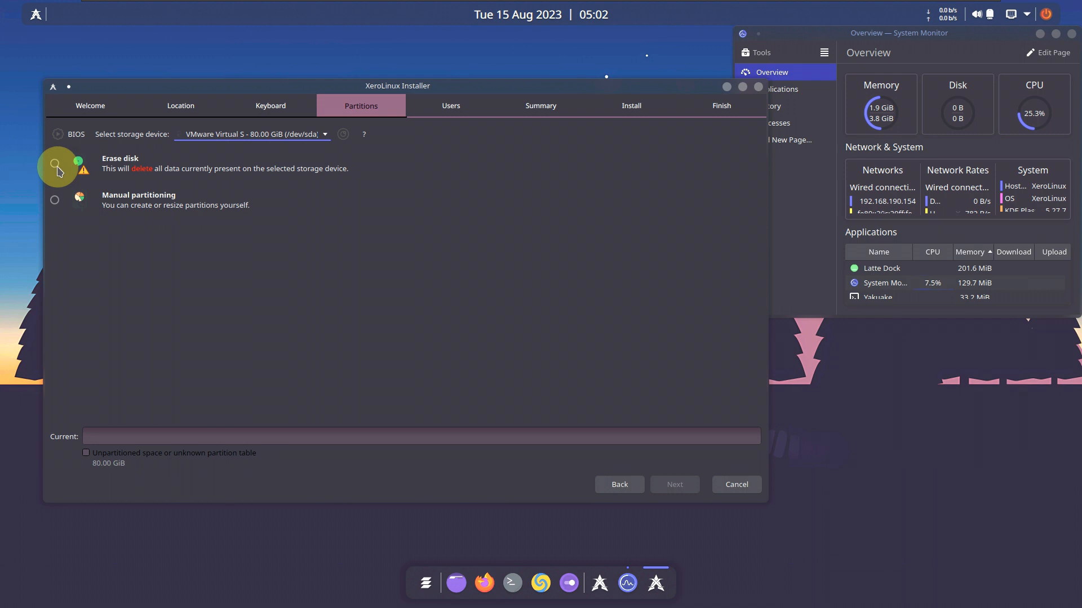
Examine the swap and file system choices for erasing the disk, and switch to manual partitioning
click(55, 164)
click(152, 198)
click(398, 199)
click(226, 192)
click(581, 185)
click(61, 231)
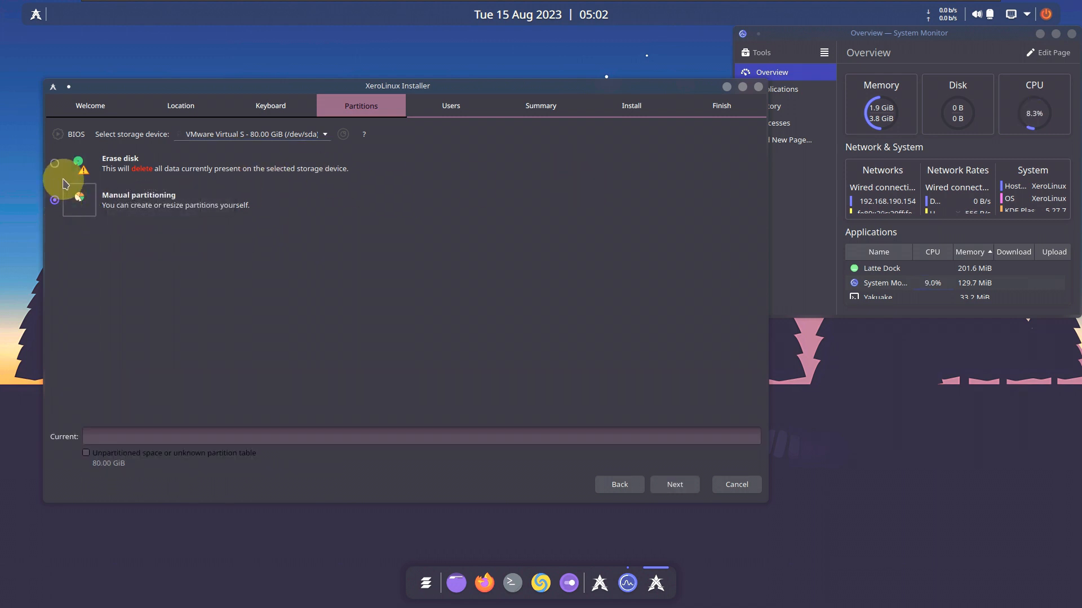
Choose Erase disk with No Swap and ext4, keep the boot loader on the Master Boot Record, and continue to user creation
click(60, 164)
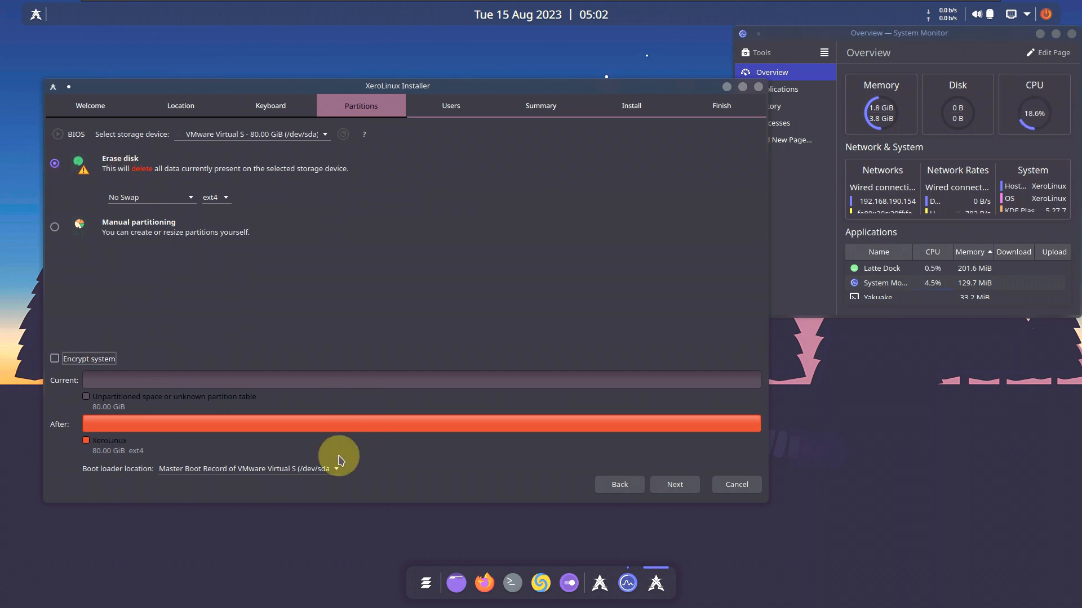
click(327, 470)
click(364, 338)
click(670, 473)
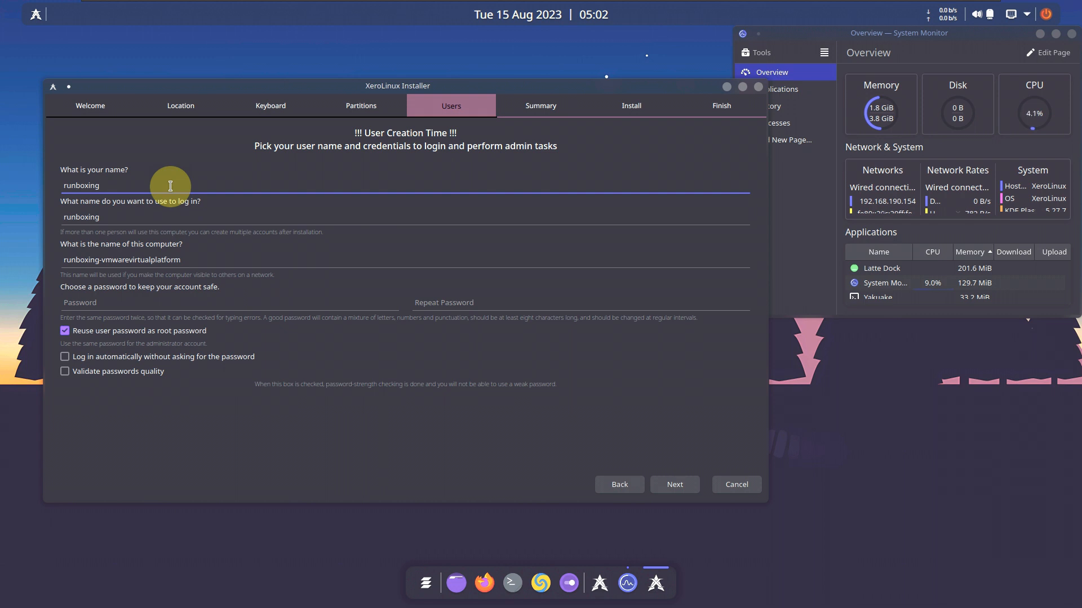
Name the computer runboxing, enter and repeat the account password, and enable automatic login with password quality validation left off
drag(100, 264, 244, 263)
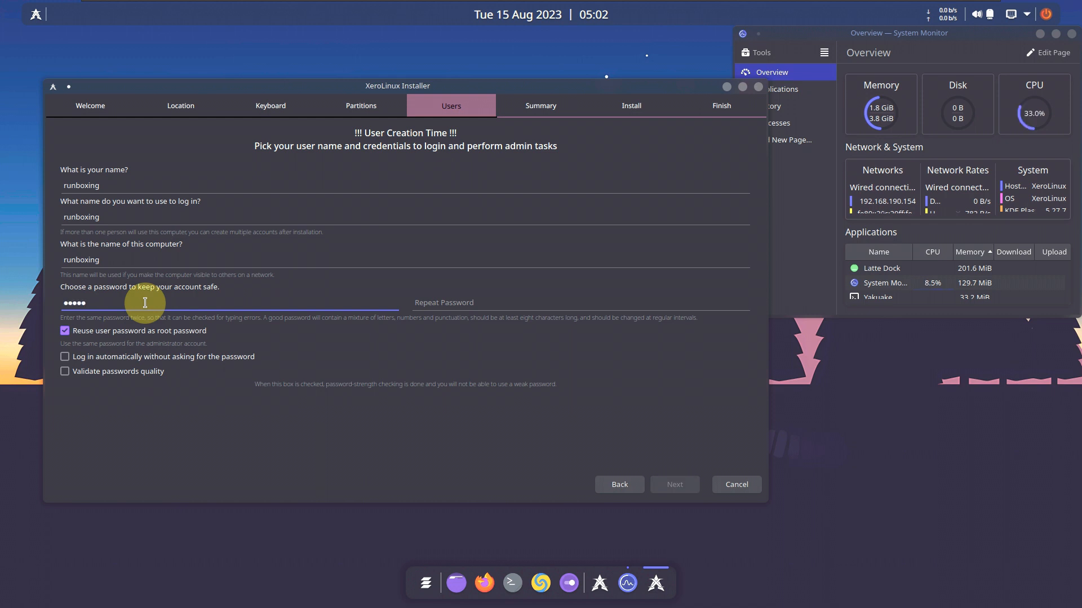
text(•••••)
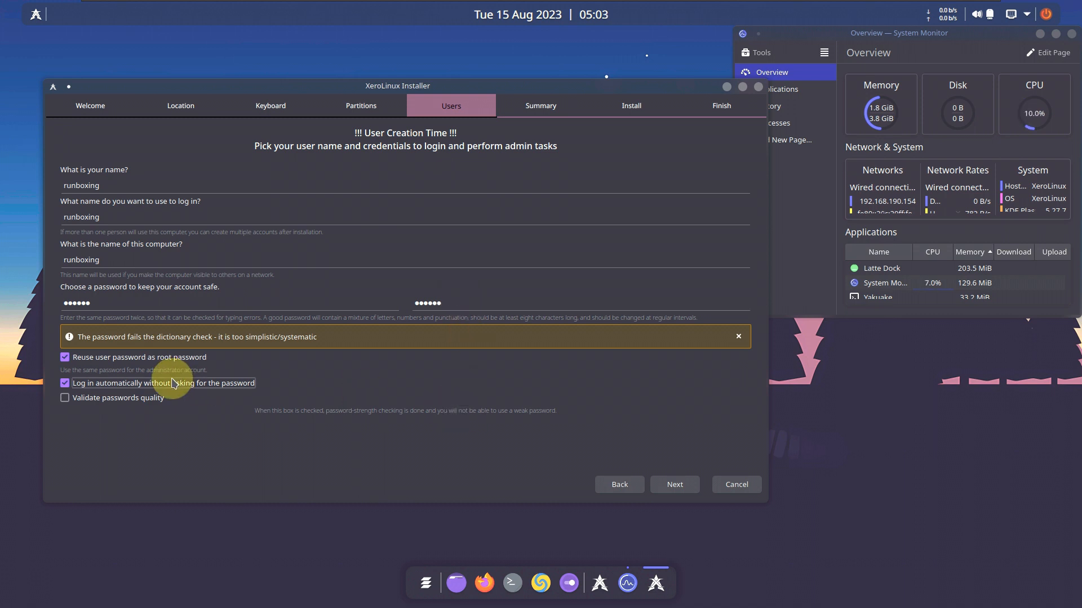
click(121, 399)
click(121, 399)
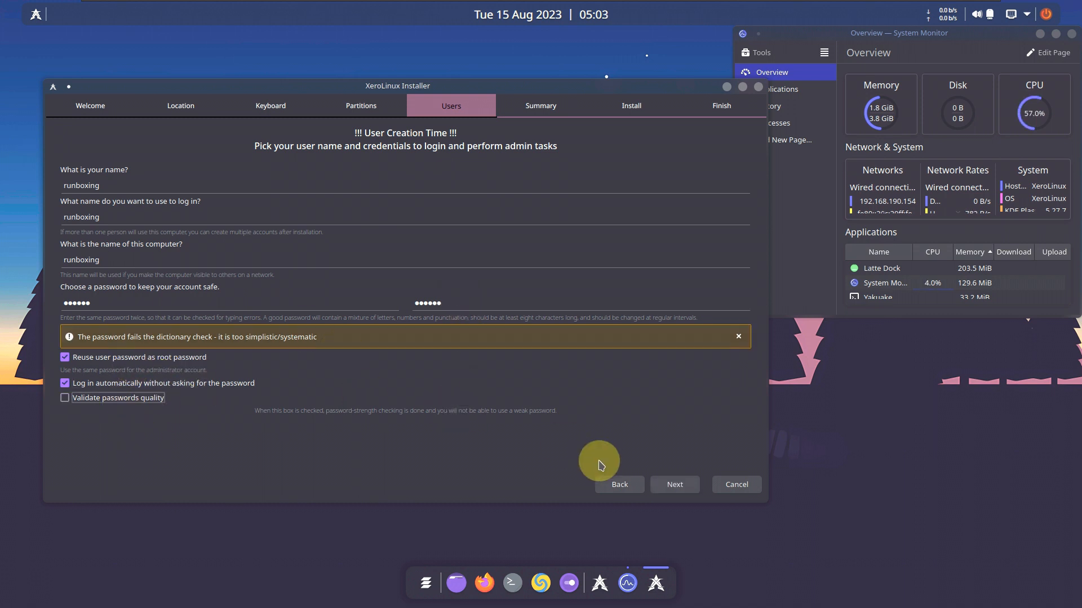
Continue to the installation summary, then cancel the installation and exit the installer
click(675, 485)
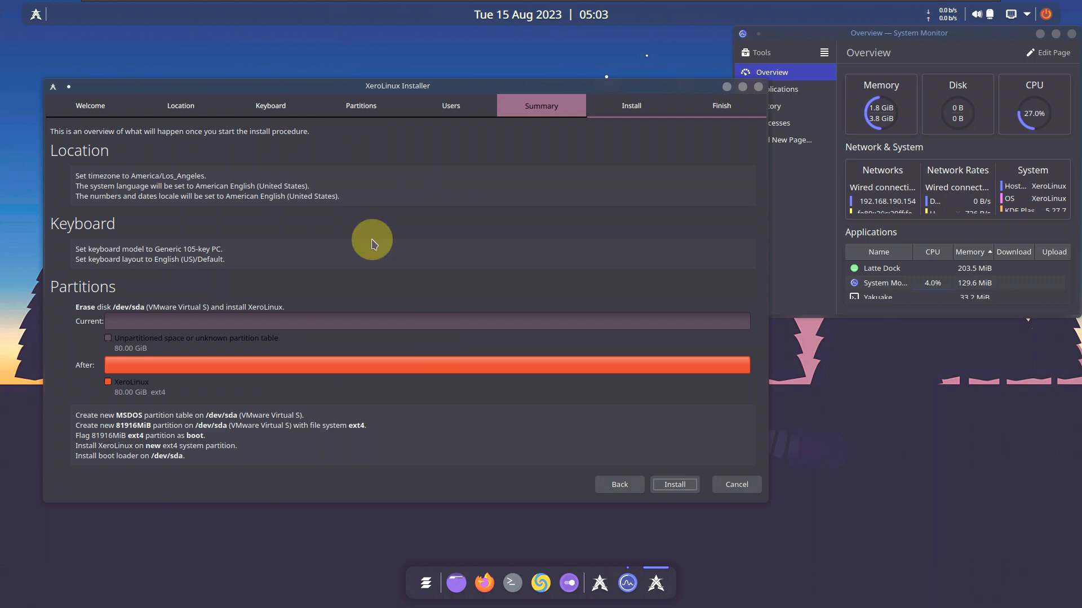
click(735, 489)
click(392, 295)
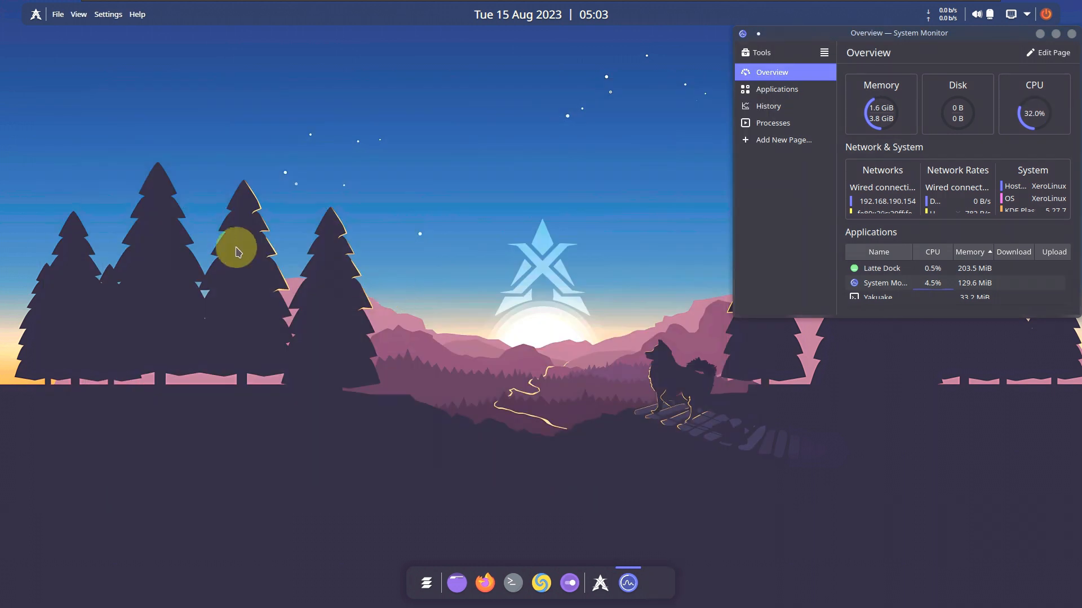
Open the desktop and wallpaper settings, request the About page and apply the pending changes
right_click(194, 167)
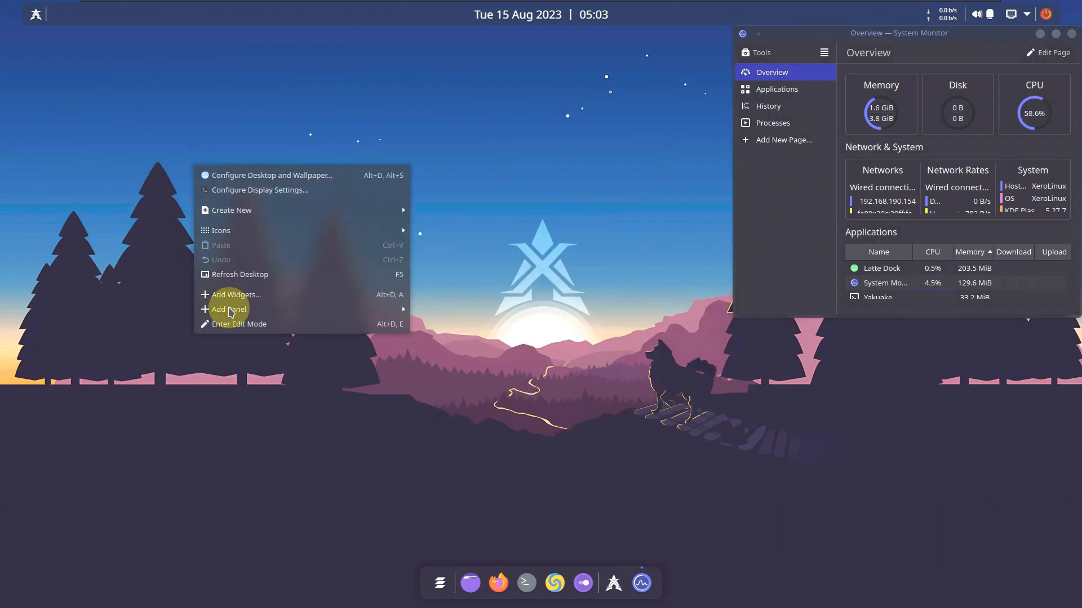
click(261, 179)
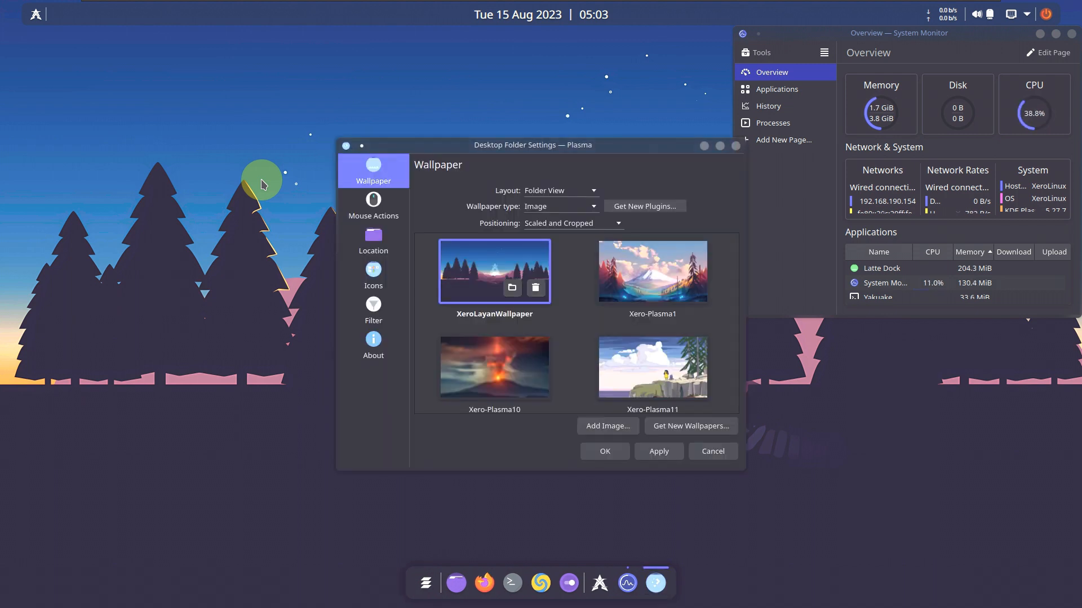
click(376, 340)
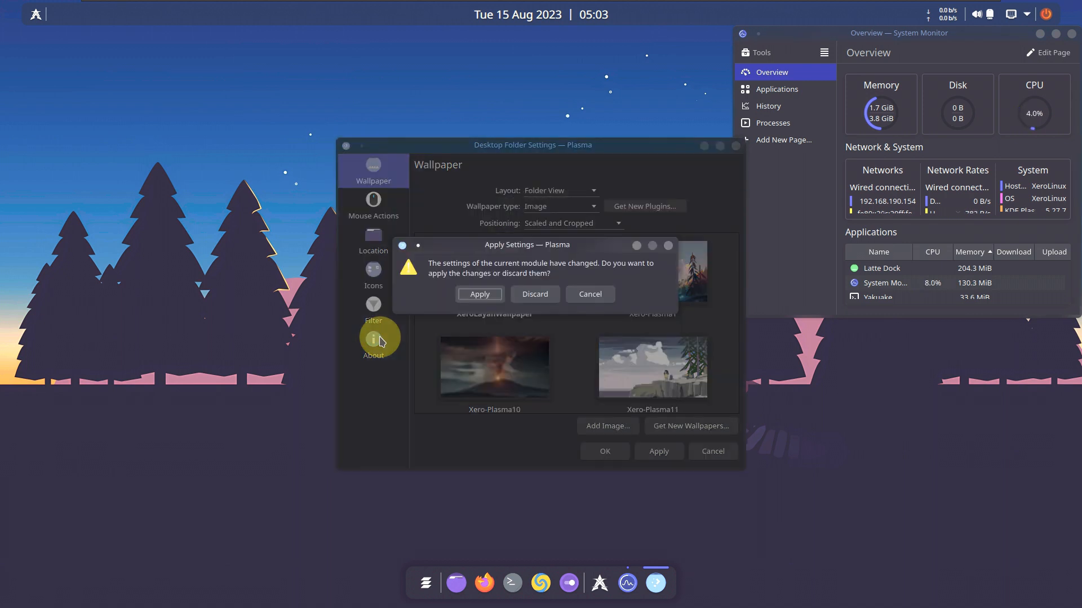
click(479, 291)
drag(483, 148, 336, 146)
Return to the wallpaper page and select the Xero-Plasma11 wallpaper
click(206, 126)
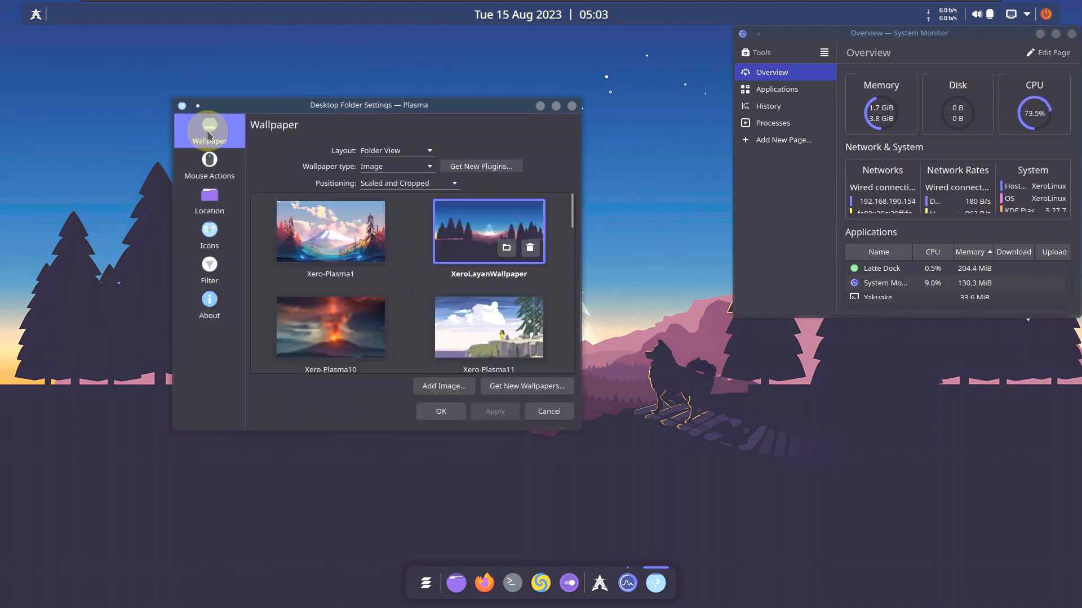
scroll(394, 214, down, 3)
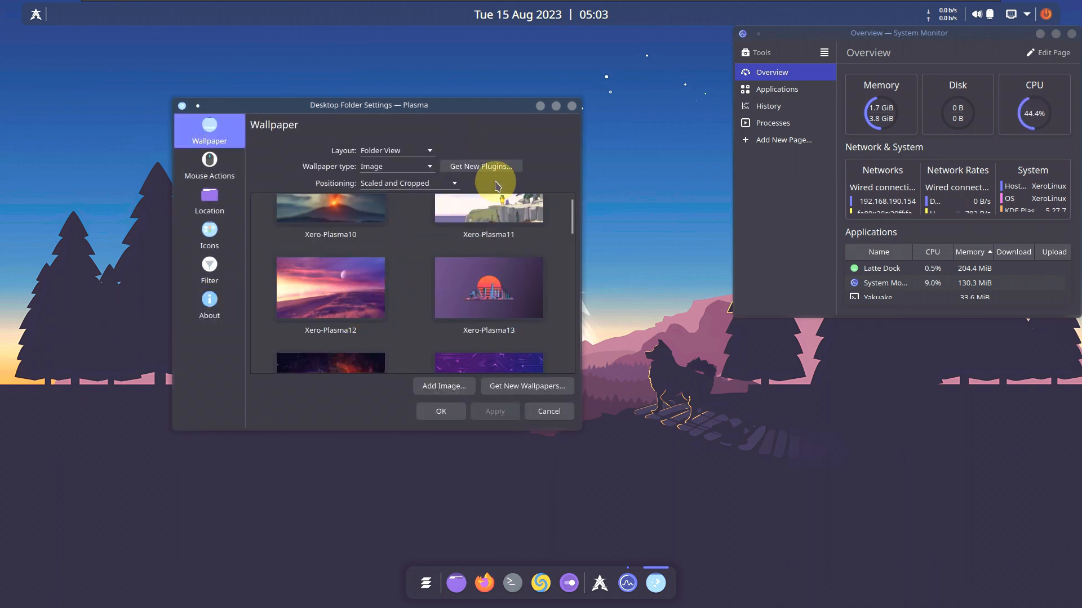
click(495, 204)
Browse the rest of the wallpaper collection and select the Xero-Plasma6 wallpaper
scroll(389, 276, down, 2)
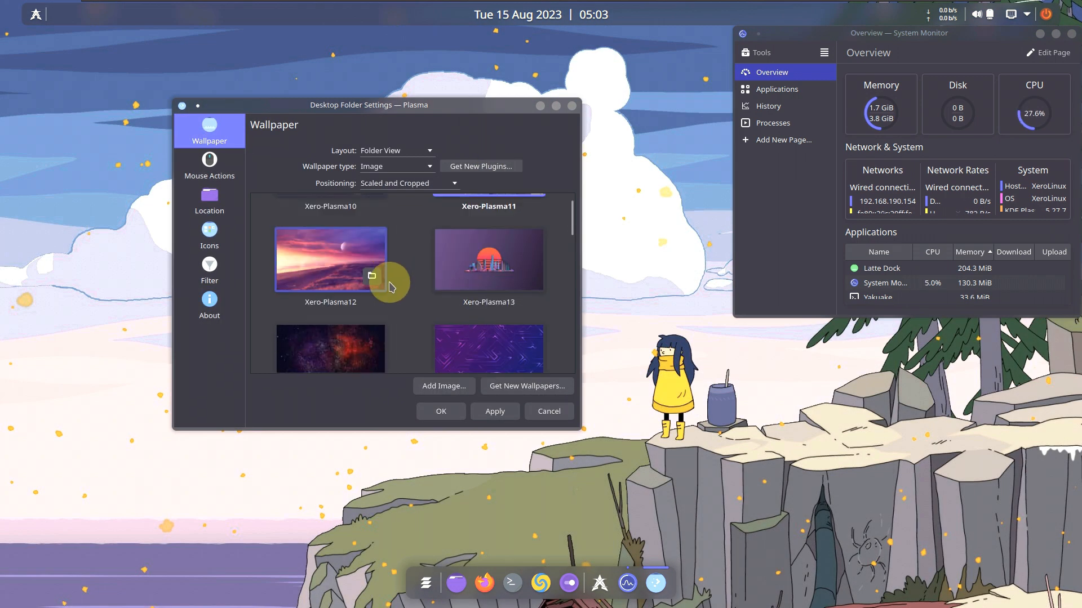
scroll(390, 282, down, 4)
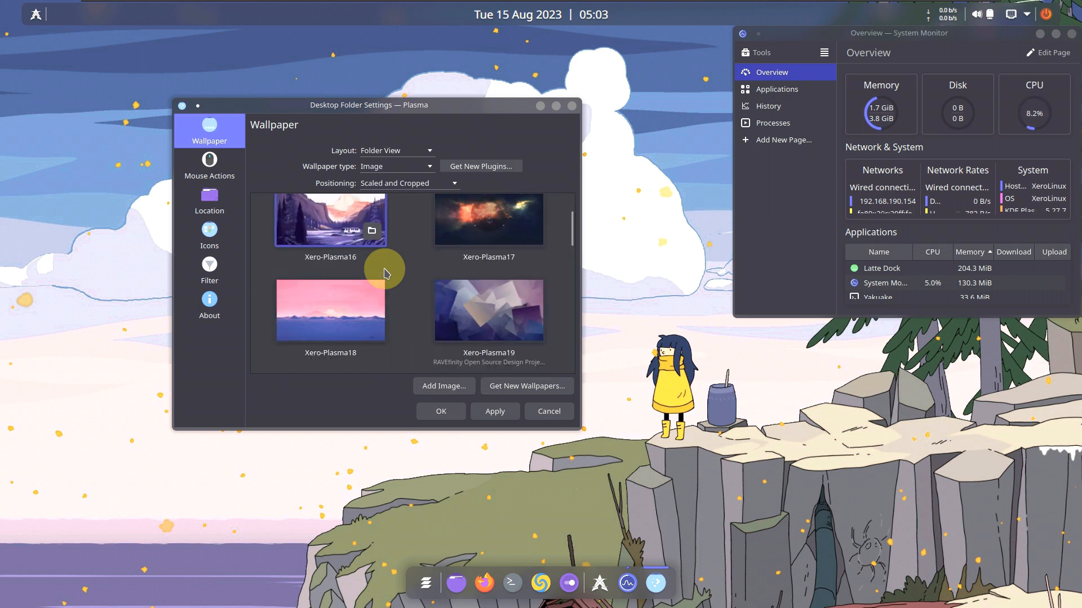
scroll(385, 273, down, 5)
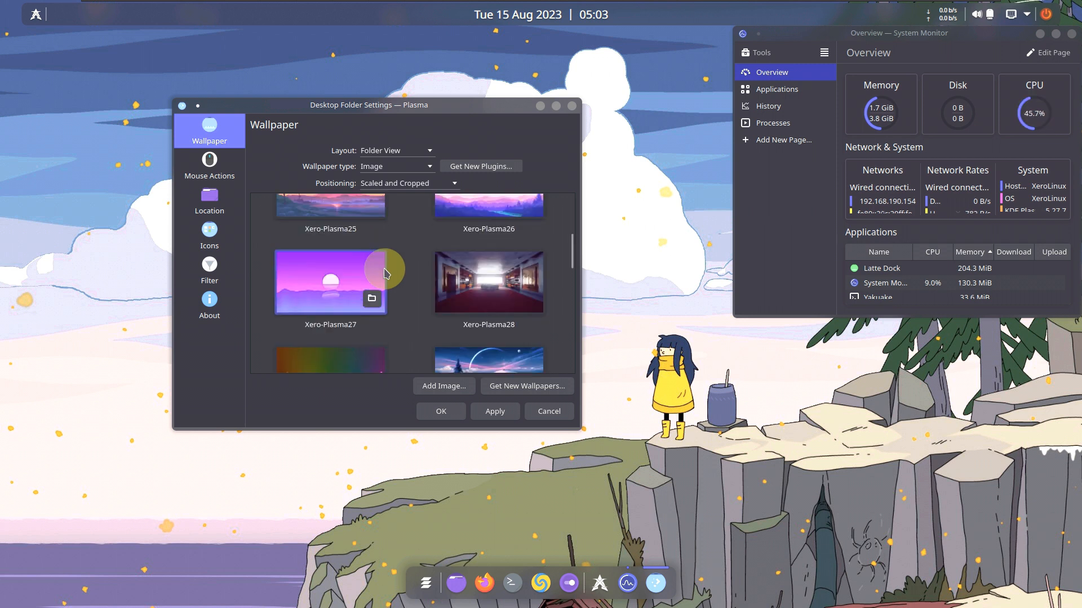
scroll(385, 272, down, 3)
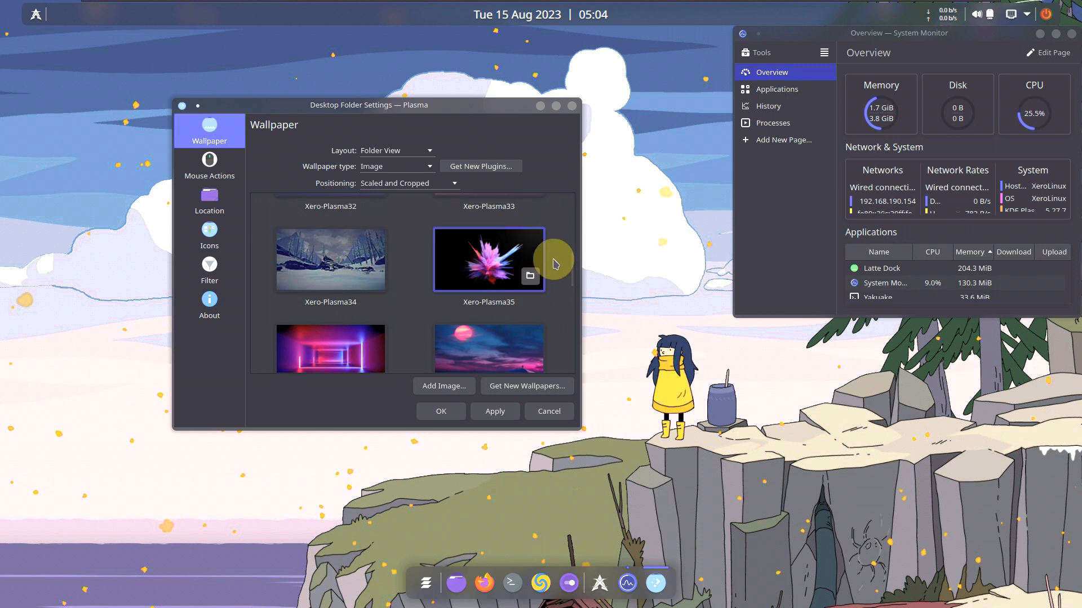
scroll(572, 272, down, 5)
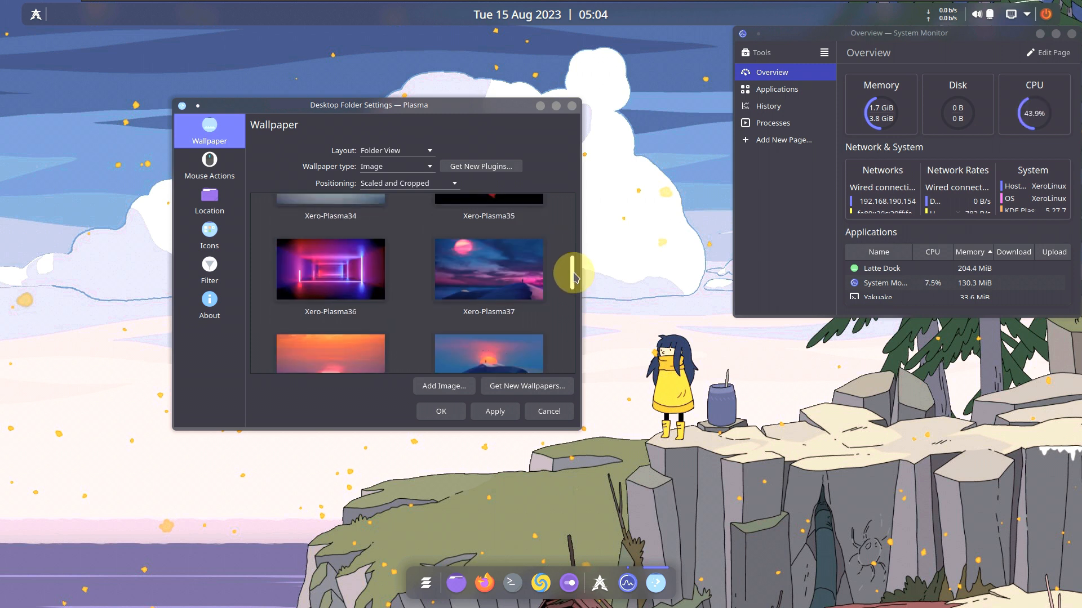
drag(573, 298, 574, 341)
click(314, 297)
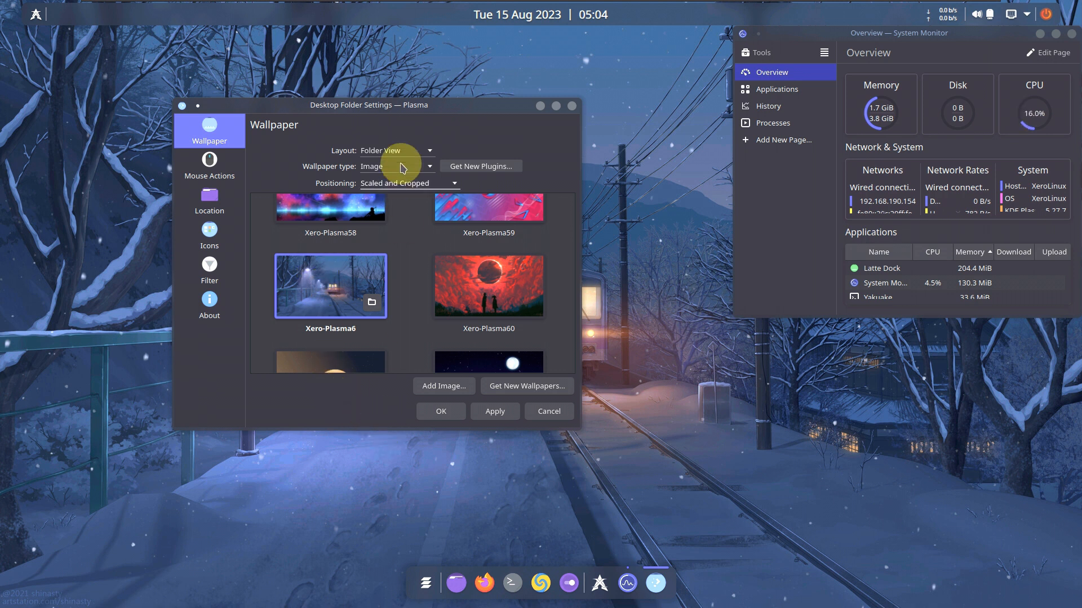
drag(405, 107, 386, 145)
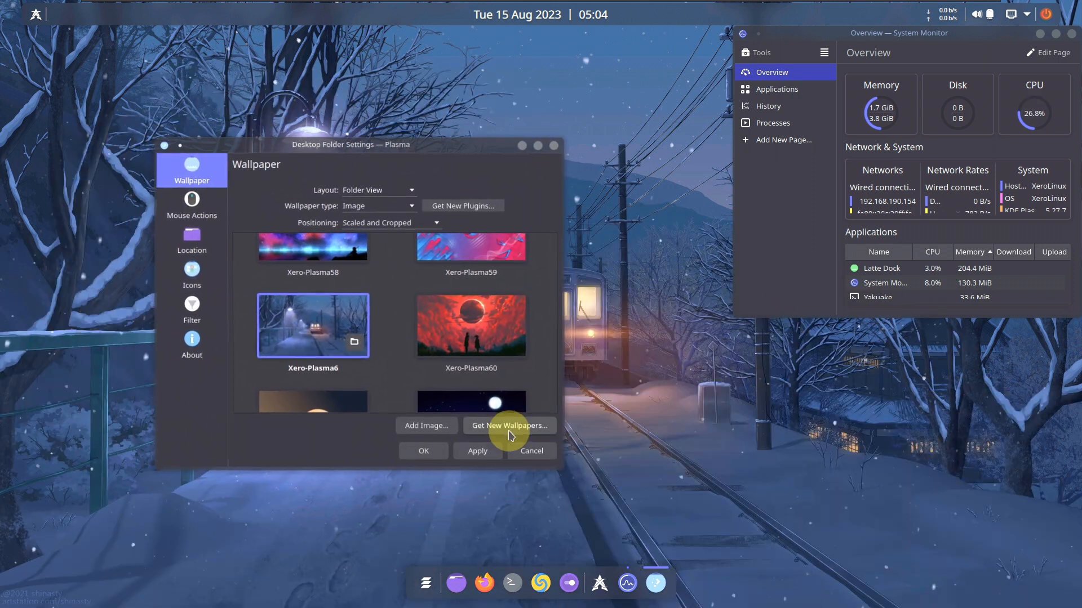
Confirm the wallpaper choice, then view System Monitor's About page and return to its overview
click(423, 452)
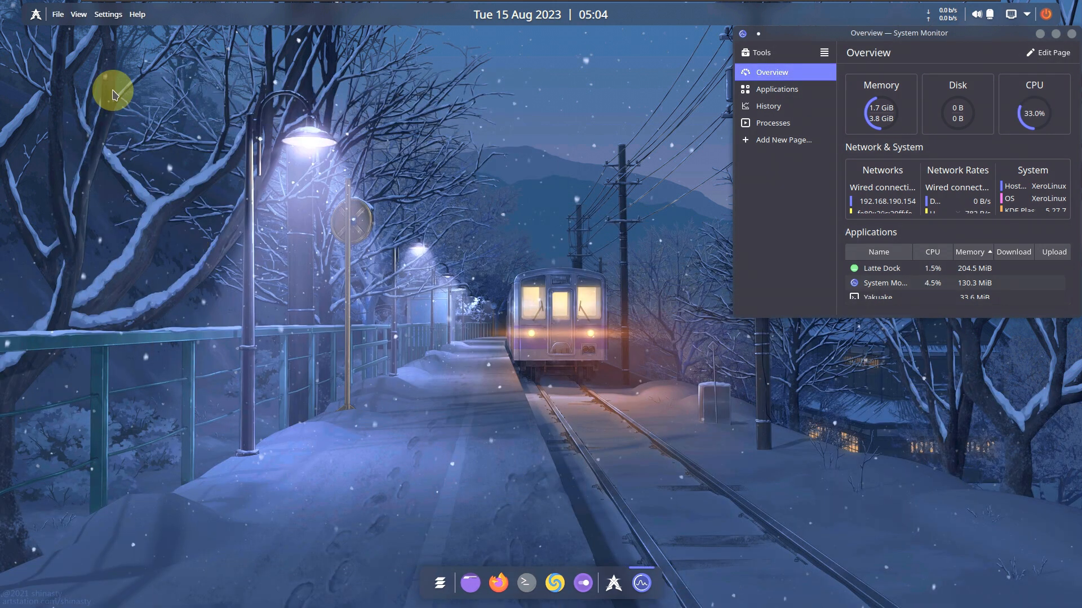
click(137, 14)
click(145, 58)
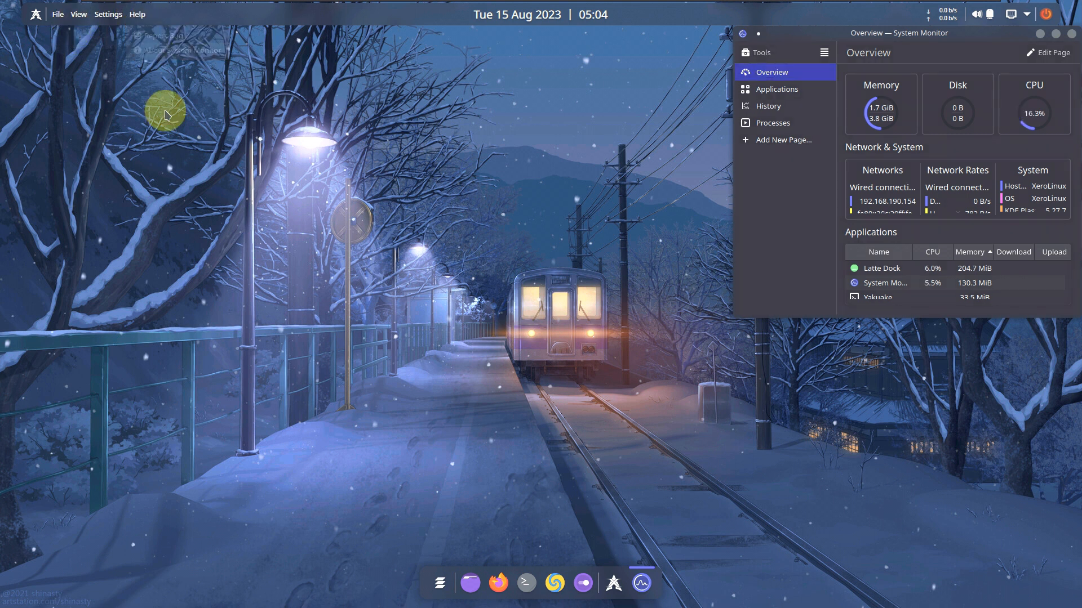
click(847, 52)
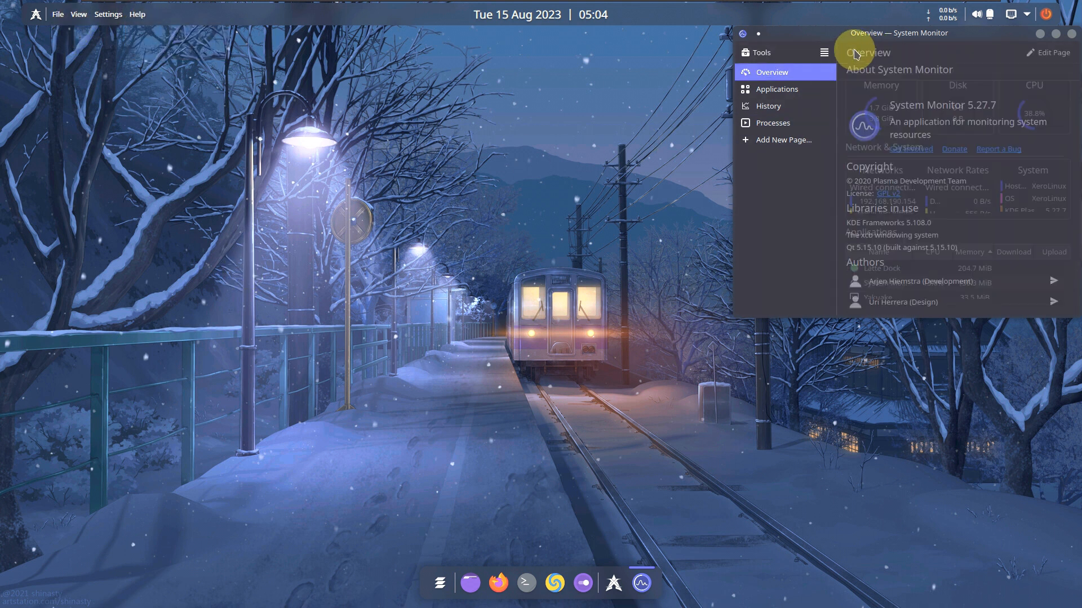
Launch Firefox and meanwhile look through the application launcher's categories from Graphics to Power / Session
click(36, 15)
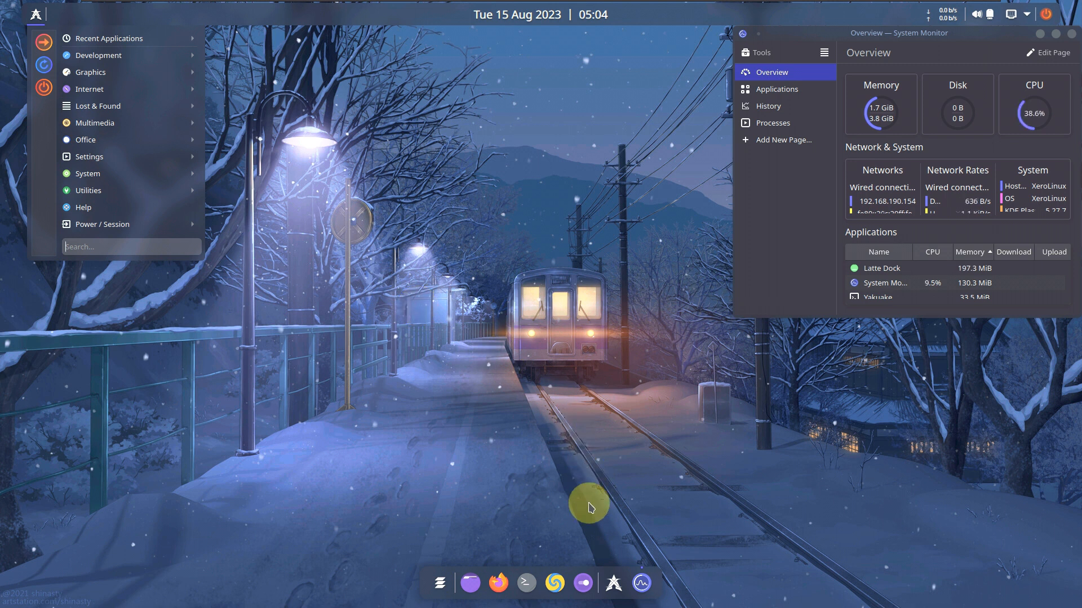
drag(499, 583, 347, 352)
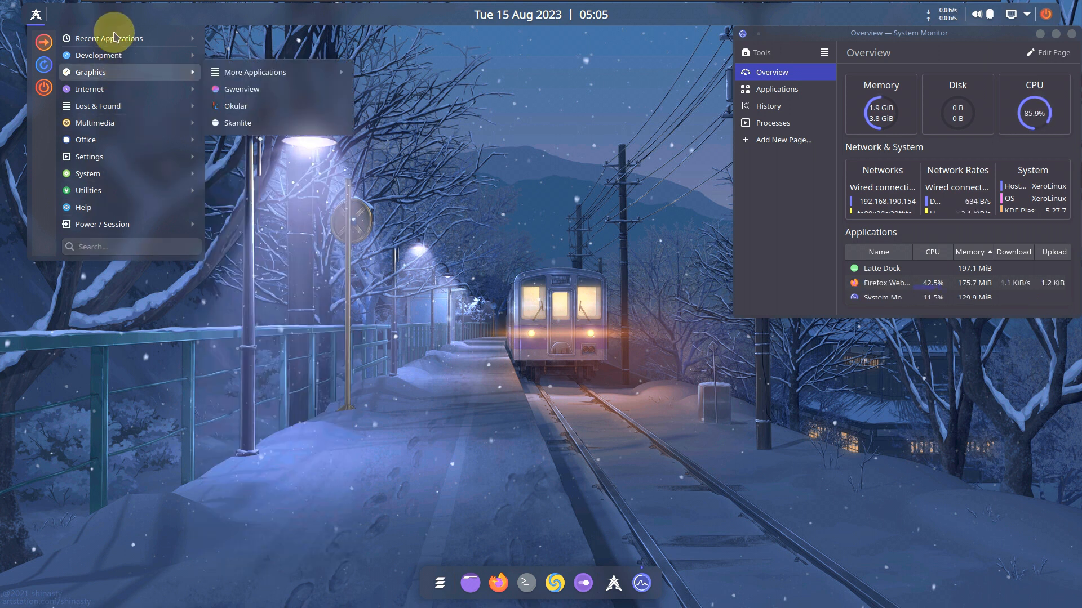
mouse_move(115, 60)
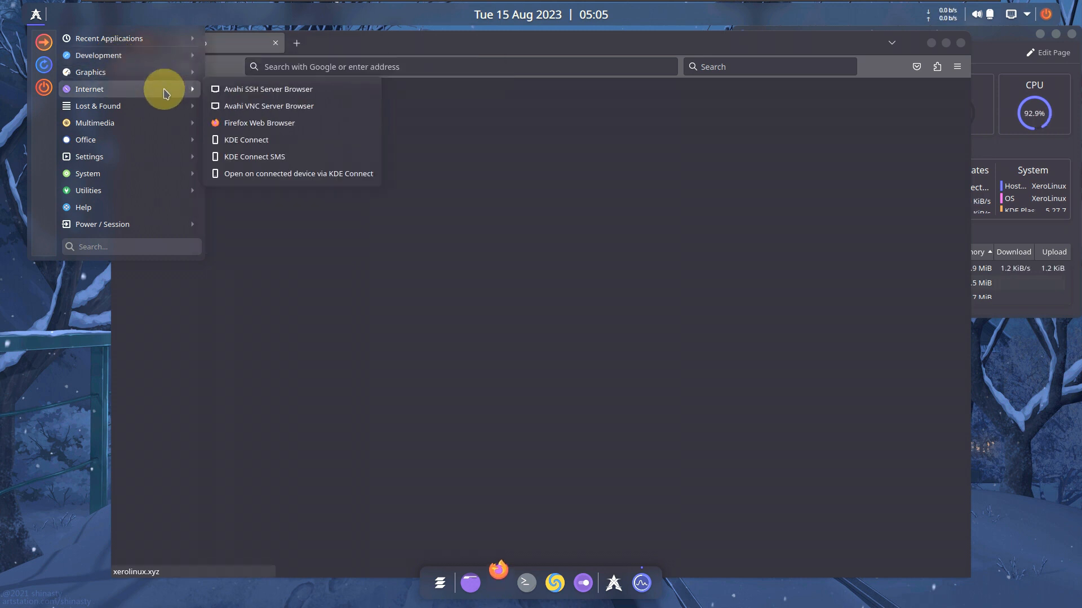
mouse_move(146, 112)
mouse_move(131, 138)
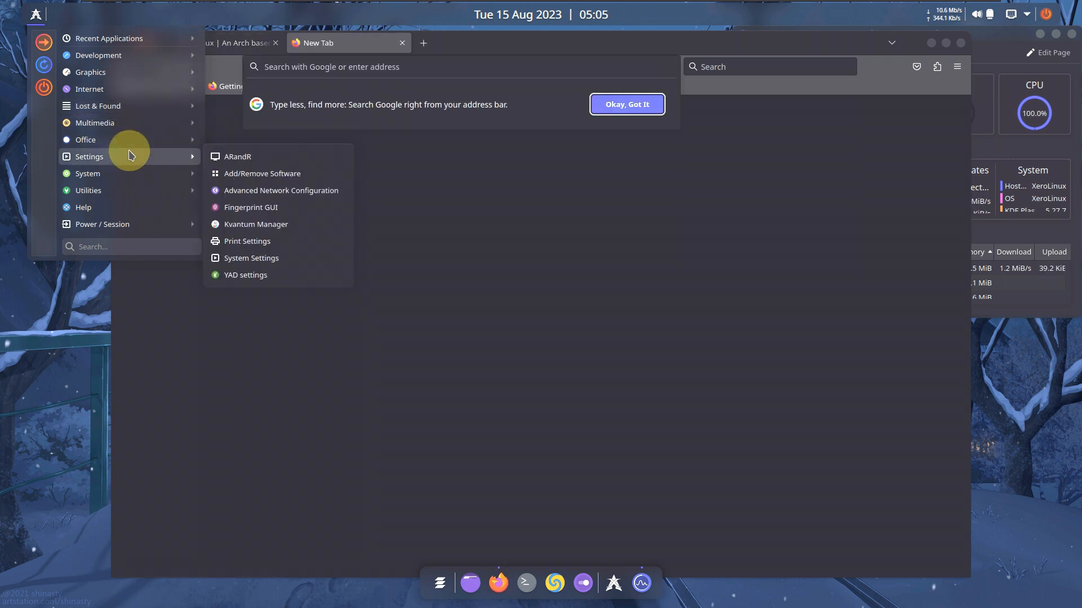
mouse_move(127, 174)
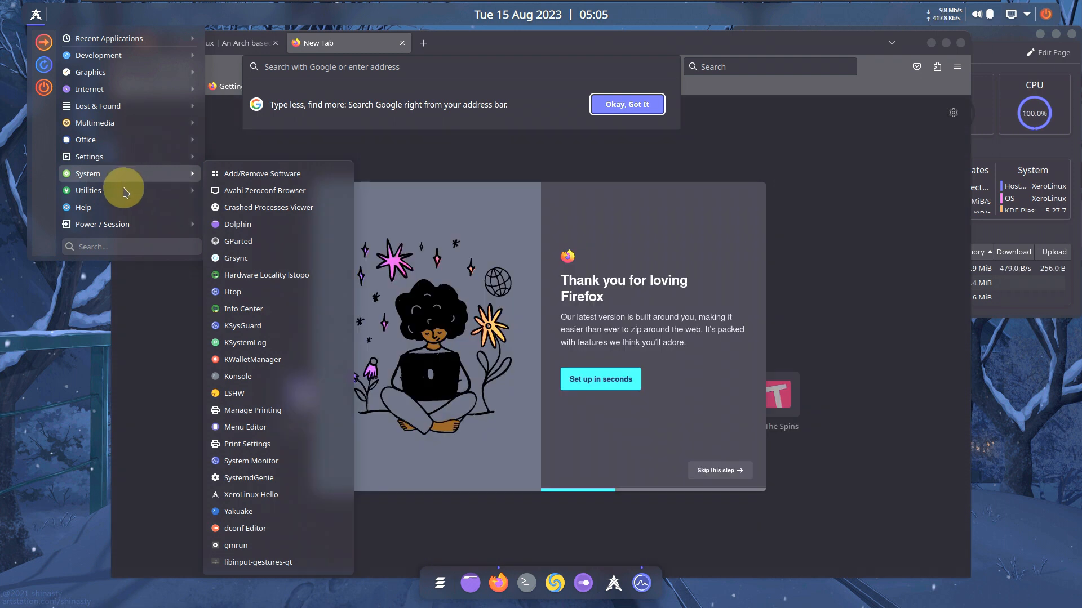
mouse_move(125, 193)
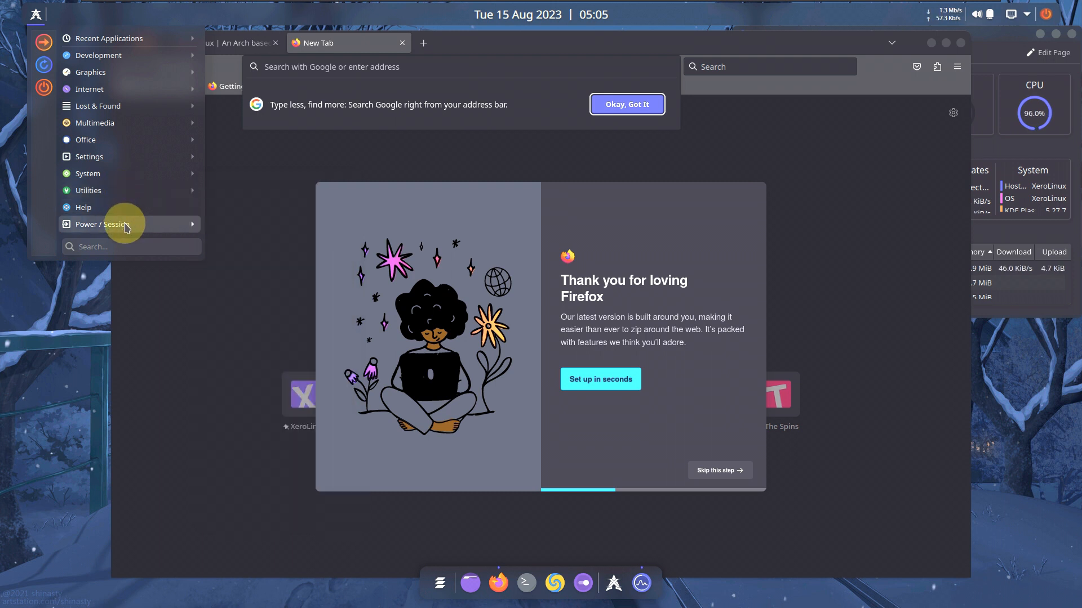
Close the extra new tab and skim the XeroLinux home page through its F.A.Q section and back to the beginning
click(402, 44)
click(402, 44)
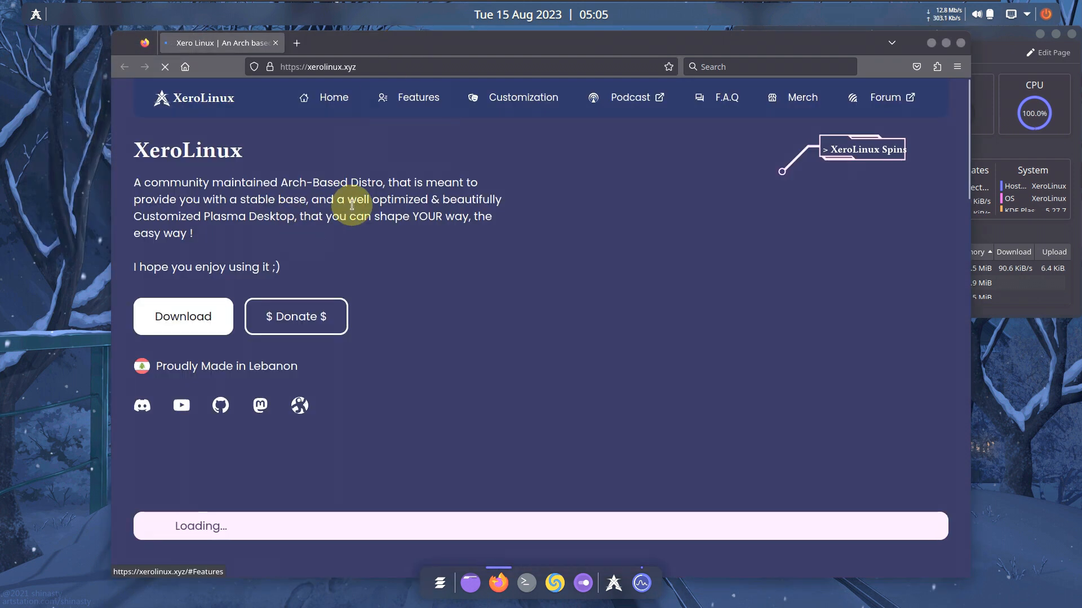
scroll(352, 206, down, 15)
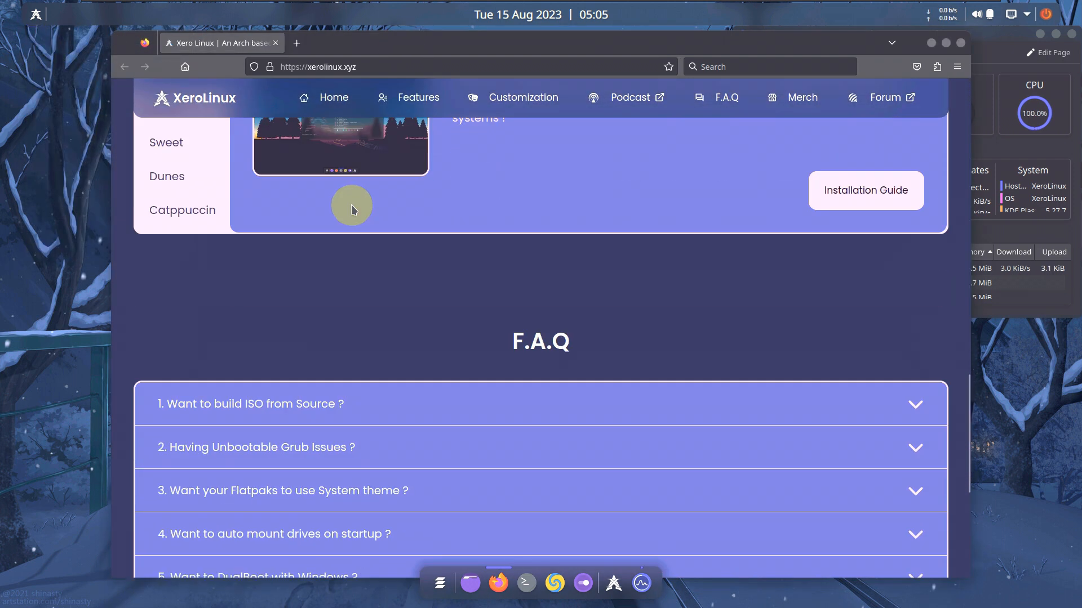
scroll(352, 206, down, 5)
scroll(353, 206, up, 11)
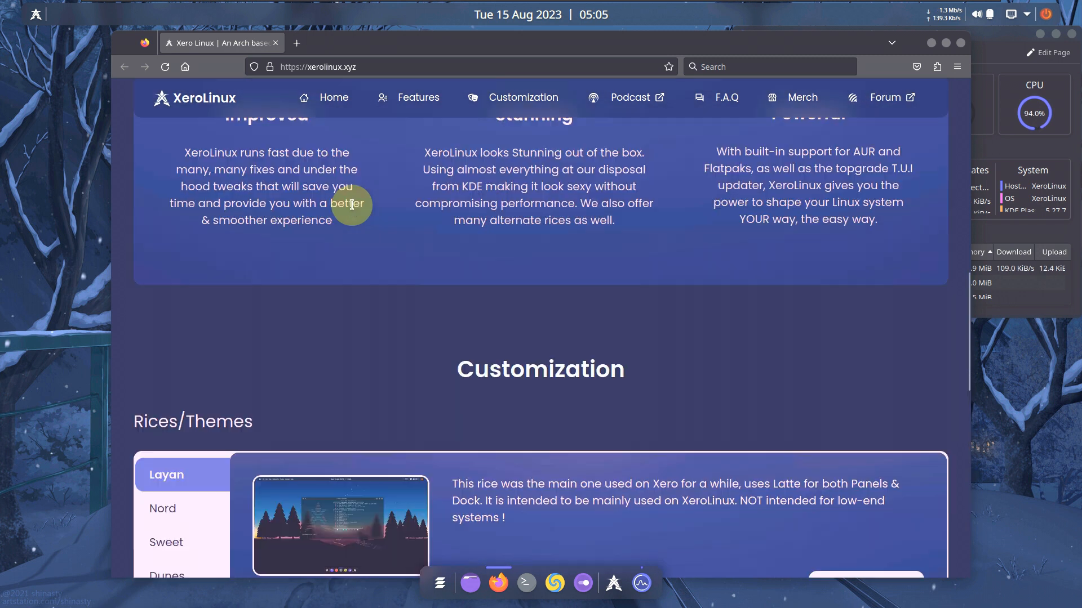
scroll(352, 206, up, 8)
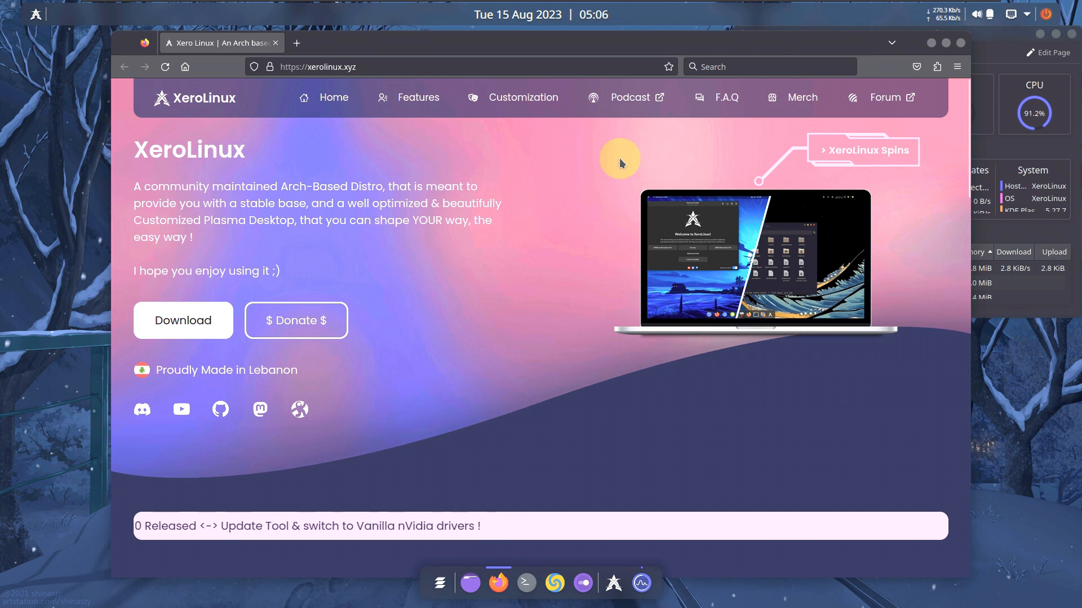
Open the XeroLinux download information, read through the release notes and continue to the ISO download options
click(203, 324)
scroll(456, 386, down, 2)
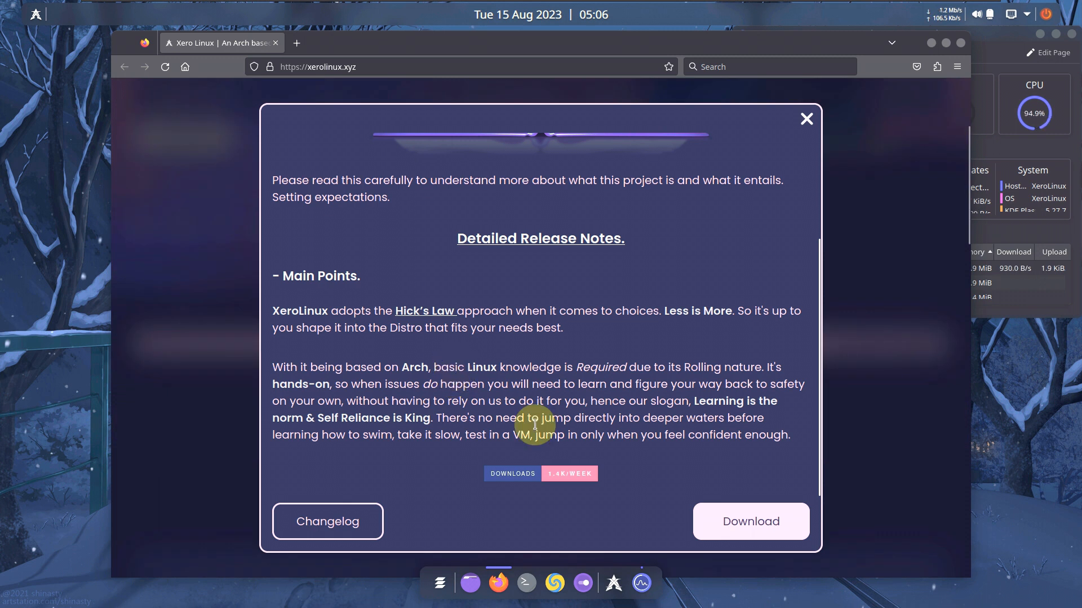
scroll(558, 404, up, 2)
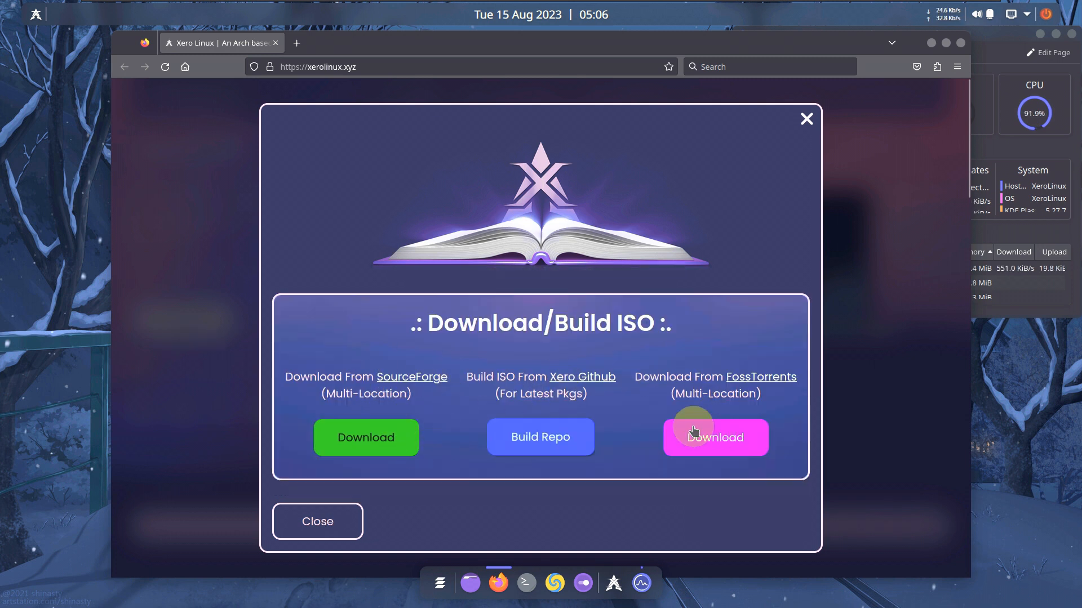
Open the SourceForge mirror choices and start the XeroLinux ISO download from the Versaweb mirror in Las Vegas
click(387, 437)
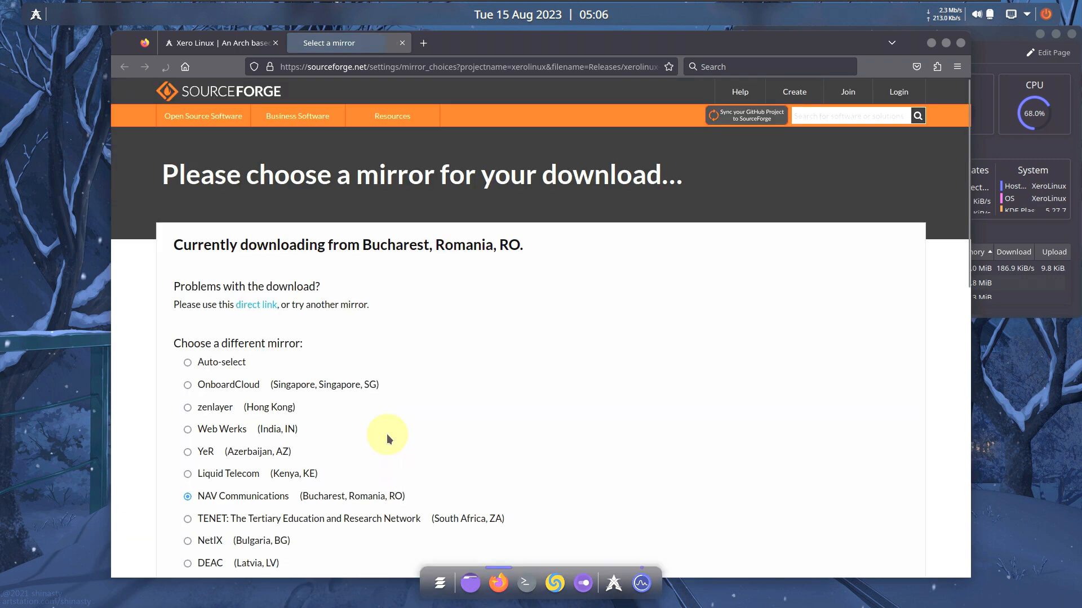
scroll(395, 372, down, 2)
scroll(316, 316, up, 2)
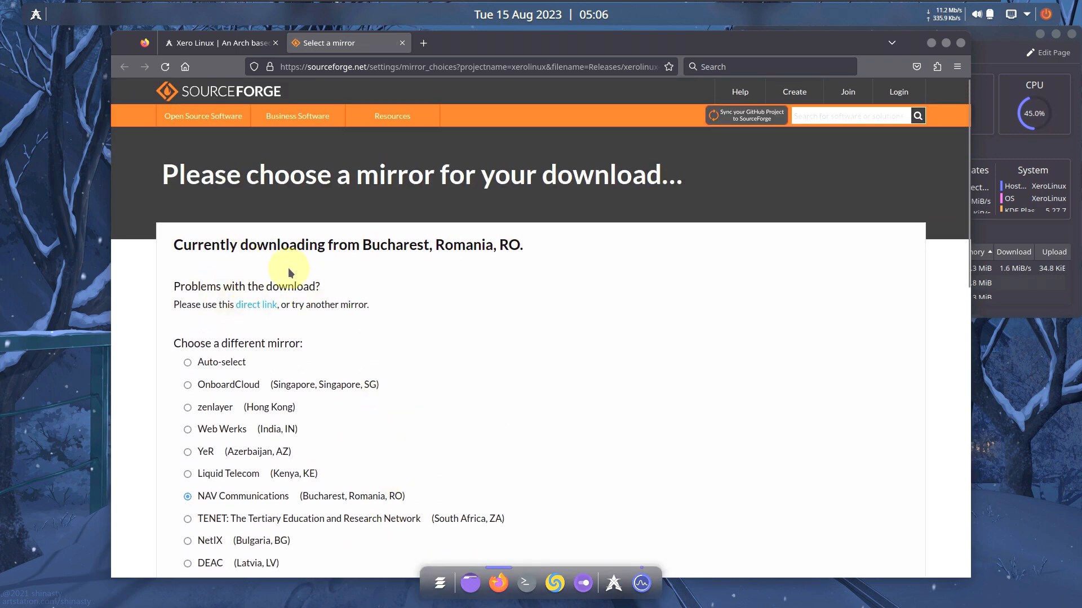
scroll(507, 270, down, 9)
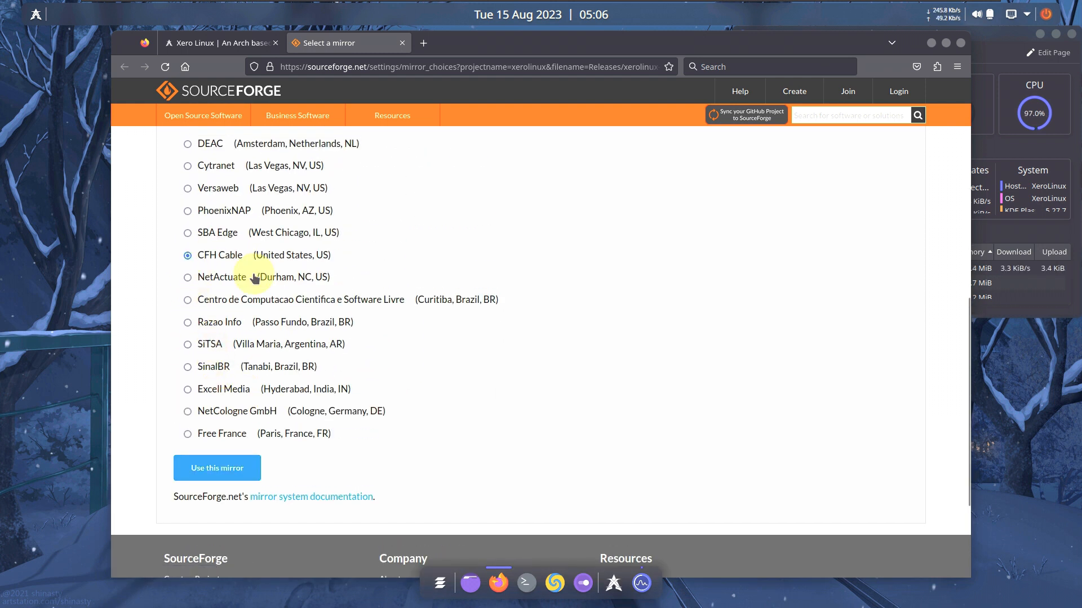
scroll(545, 289, up, 3)
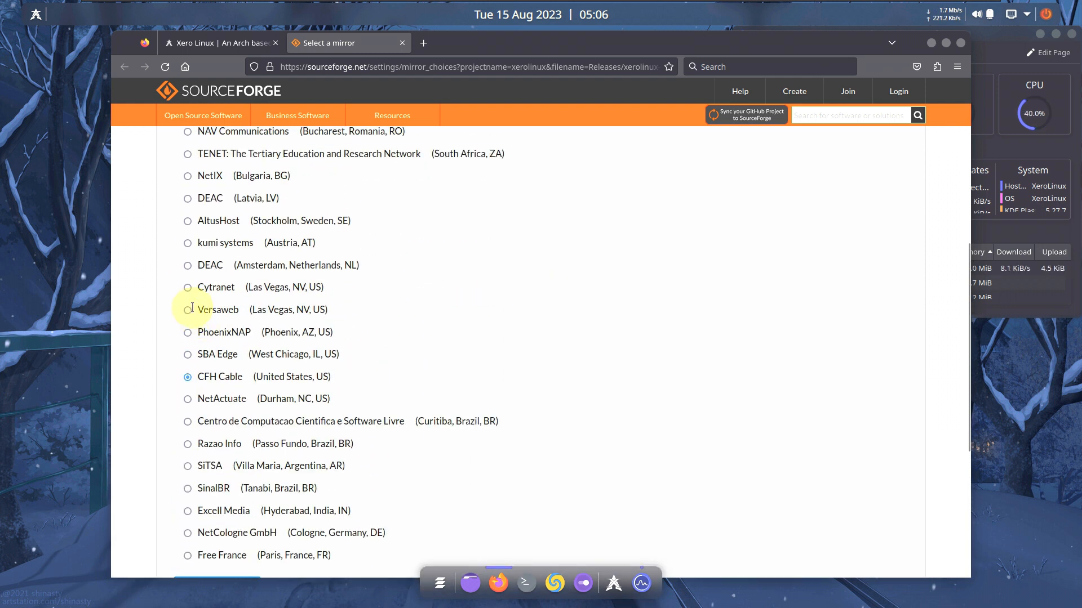
scroll(471, 330, down, 7)
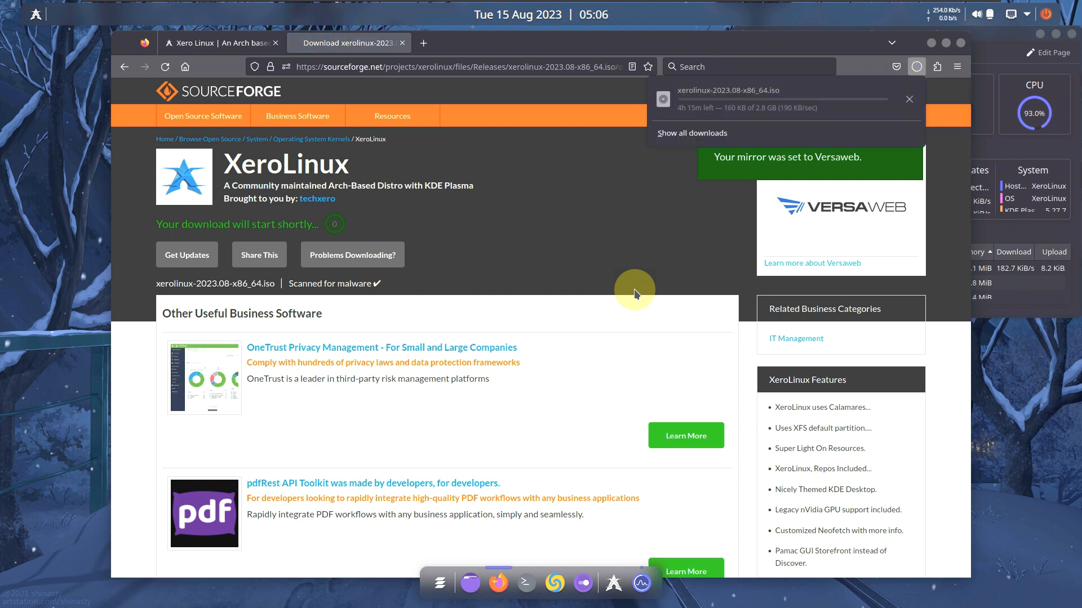
Cancel the ISO download, then close the SourceForge tab, the download dialog and the browser
click(906, 108)
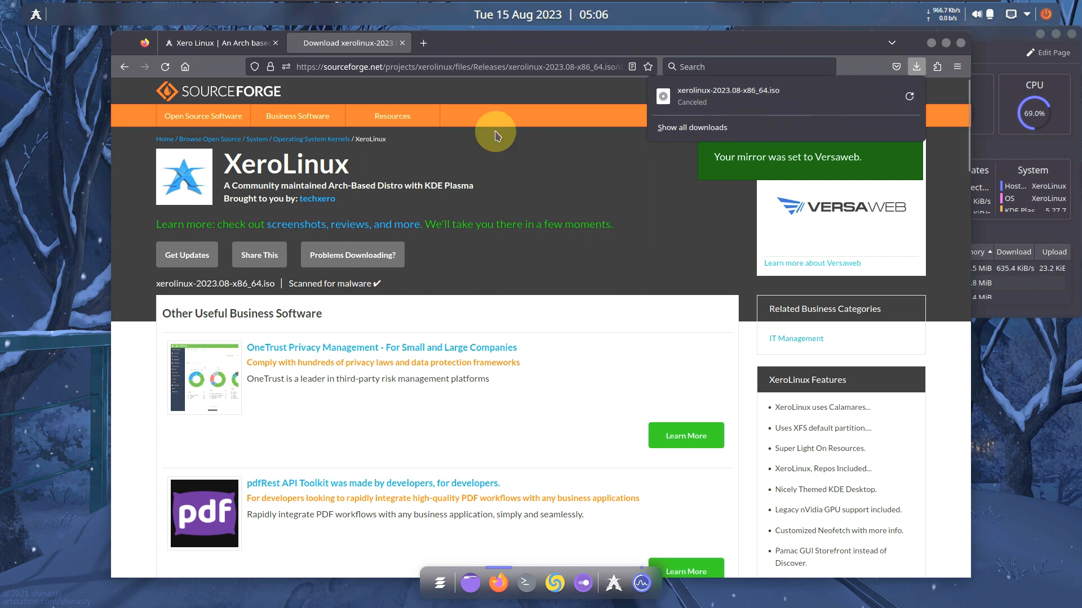
click(404, 44)
click(404, 43)
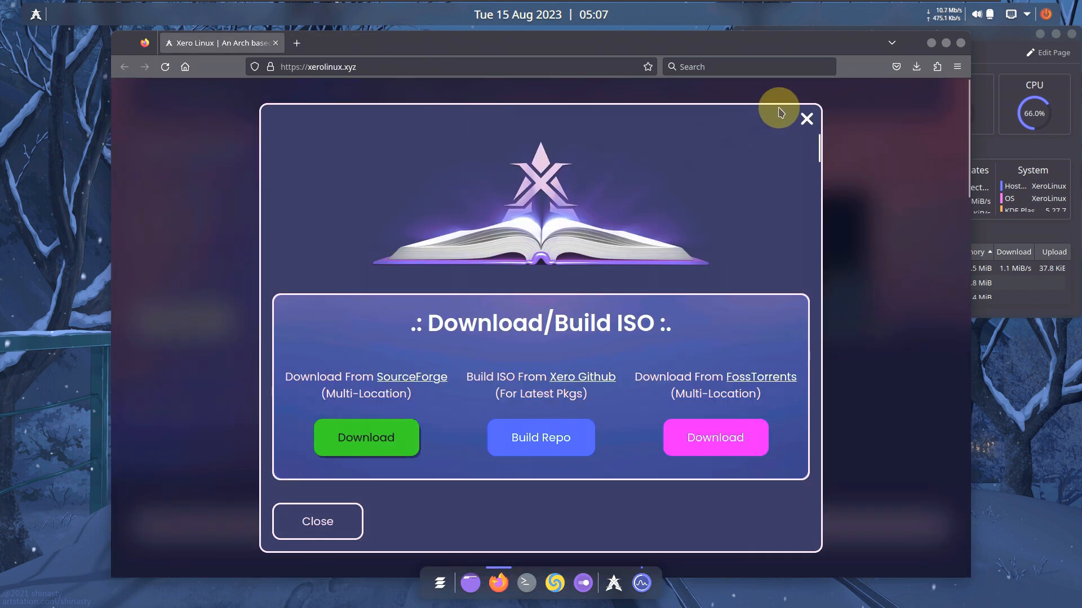
click(807, 117)
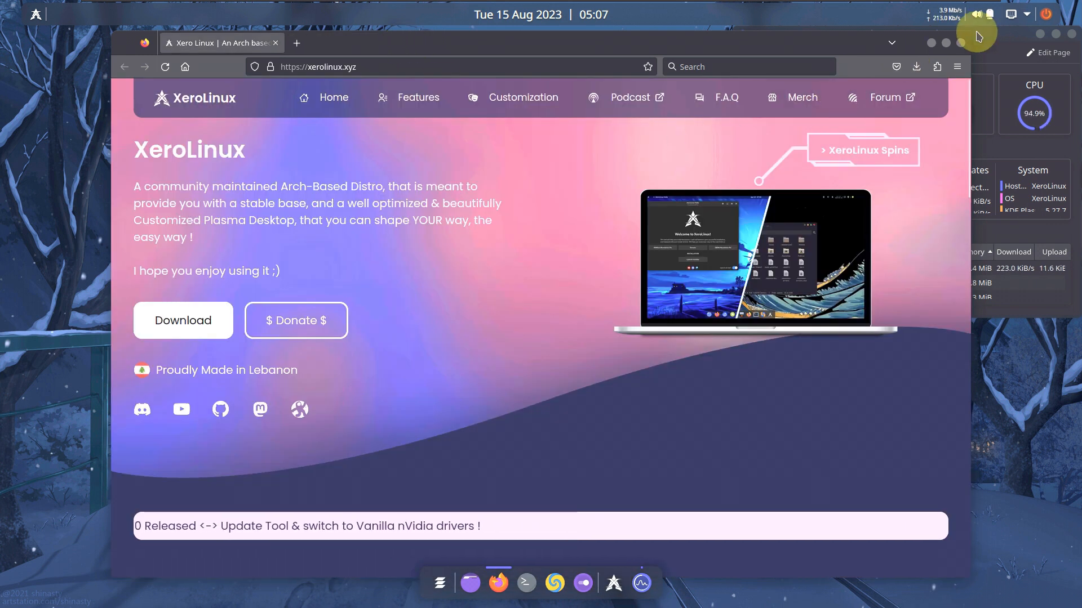
click(960, 43)
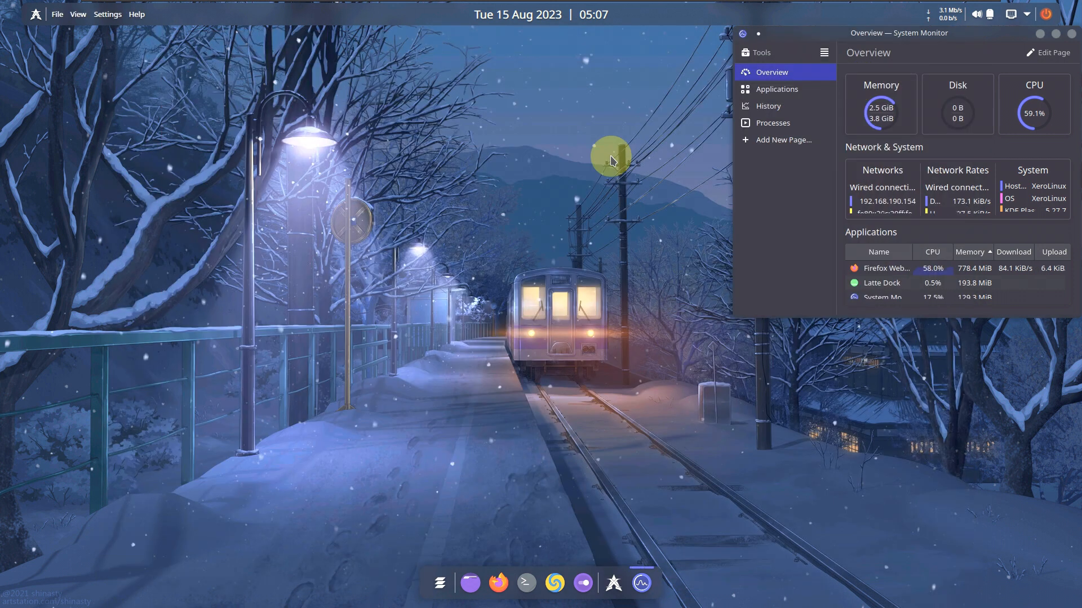
Launch Add/Remove Software from the System category of the application launcher
click(36, 14)
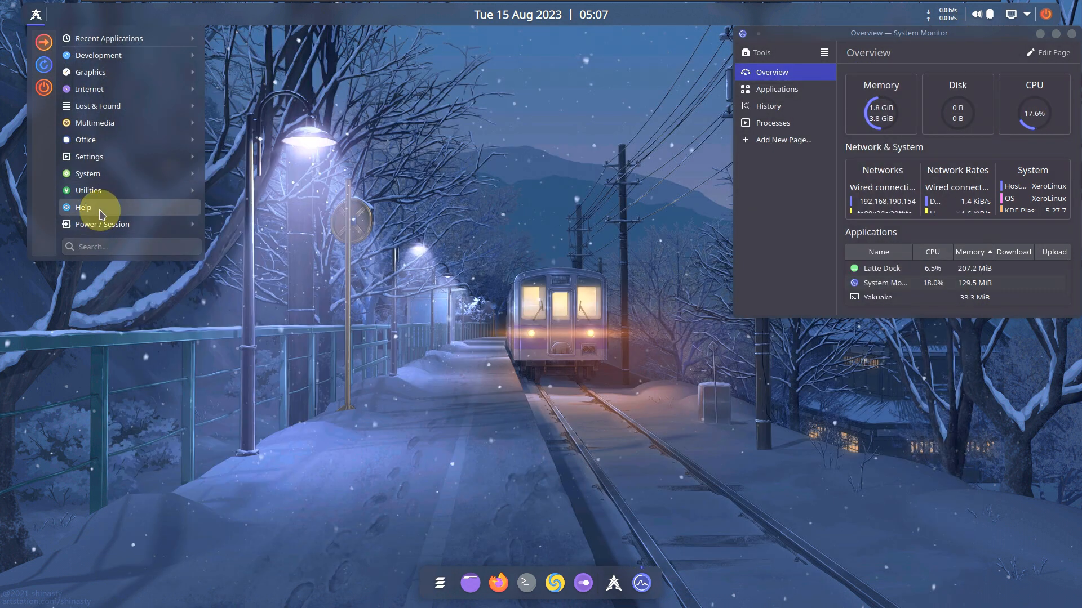
mouse_move(106, 195)
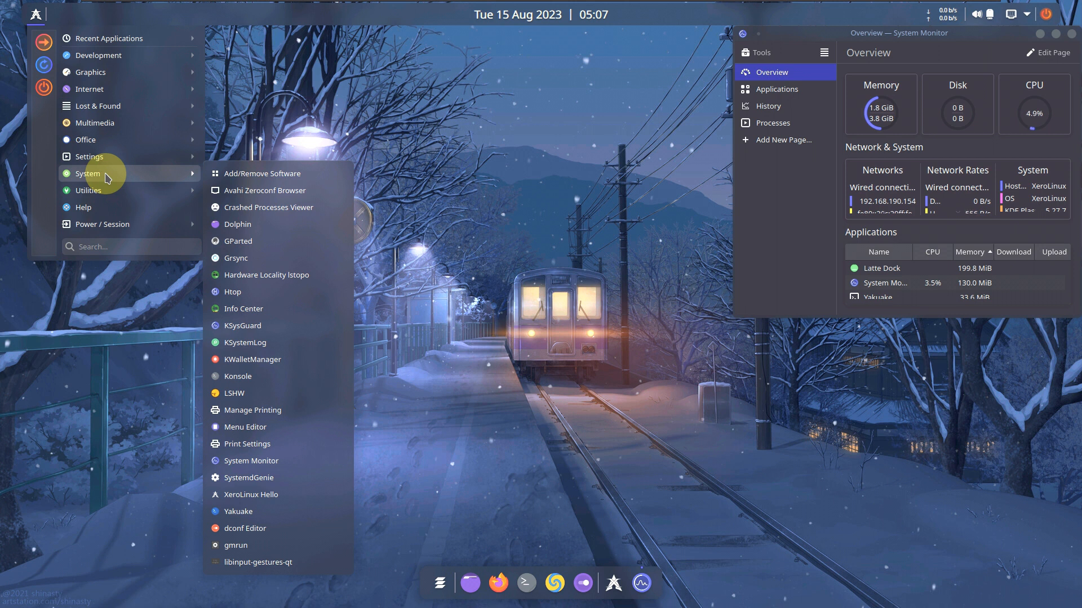
click(231, 173)
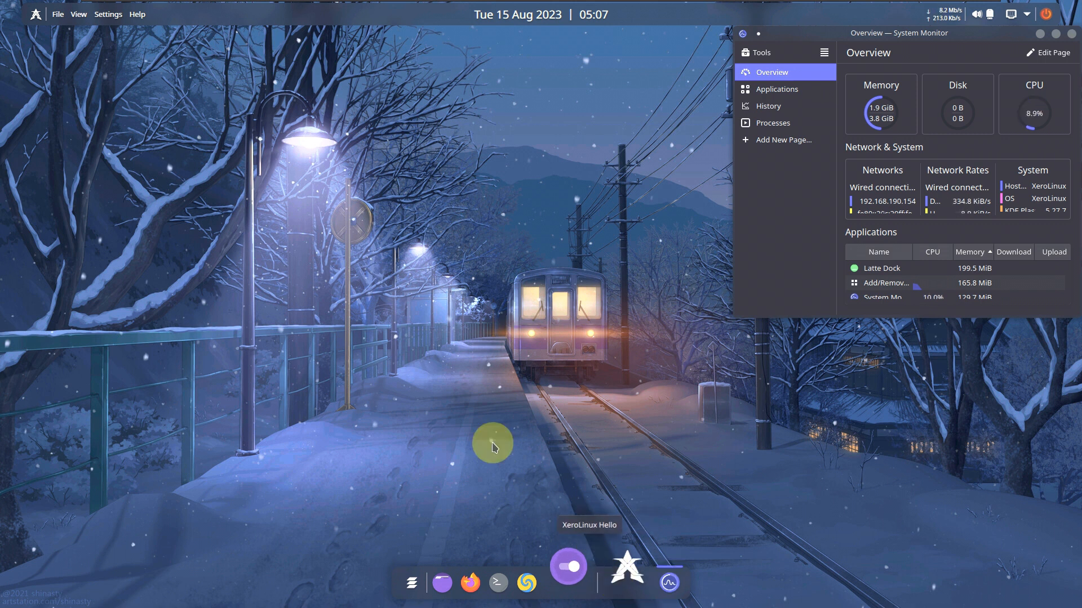
Look through the launcher's Development, Office, System and Power / Session categories while the software manager loads
click(35, 17)
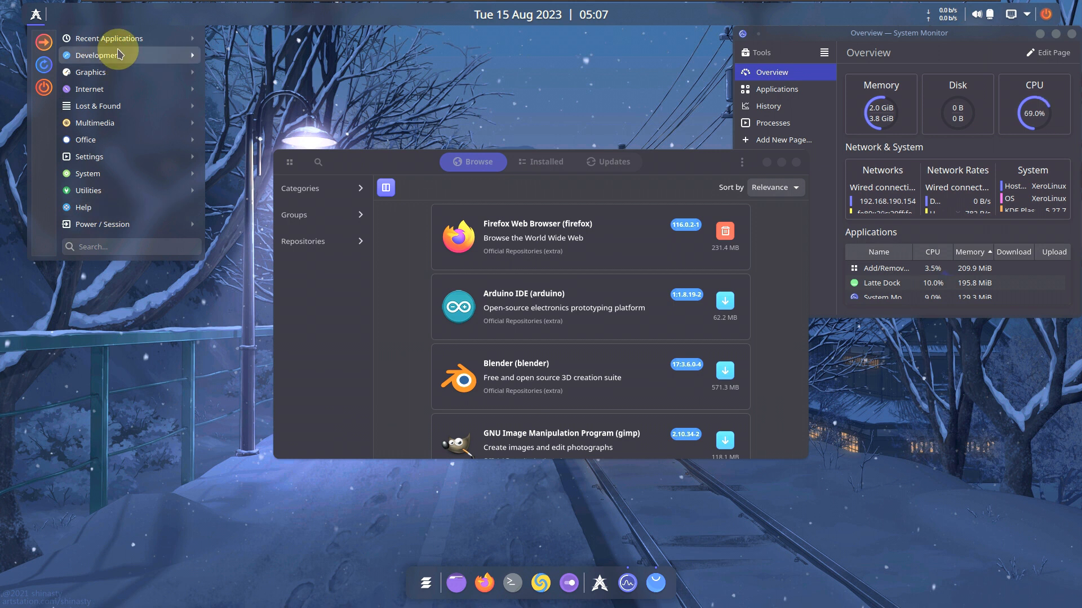
mouse_move(119, 54)
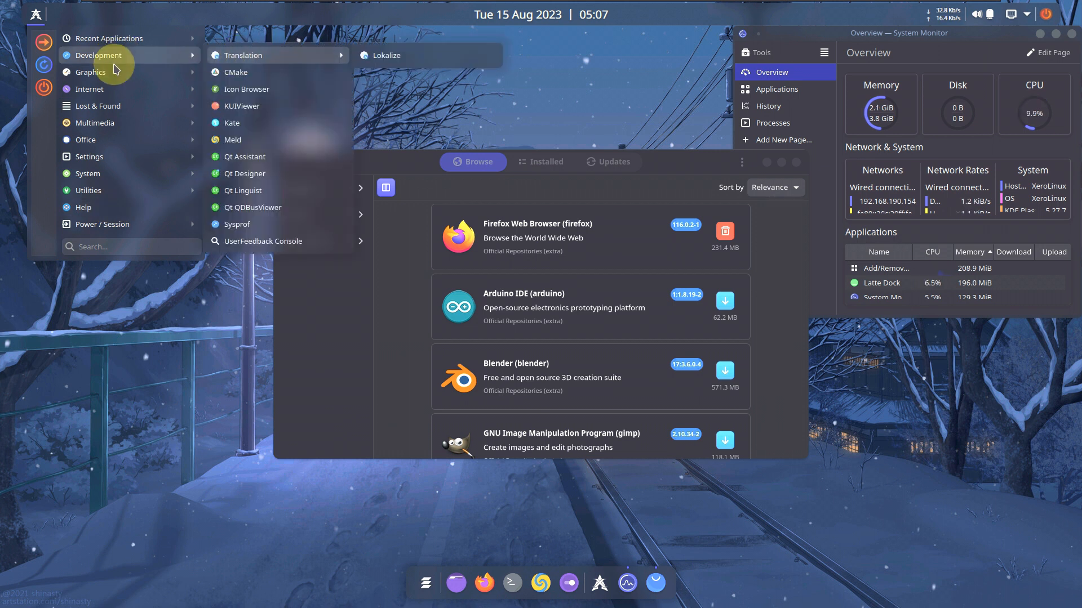
mouse_move(219, 75)
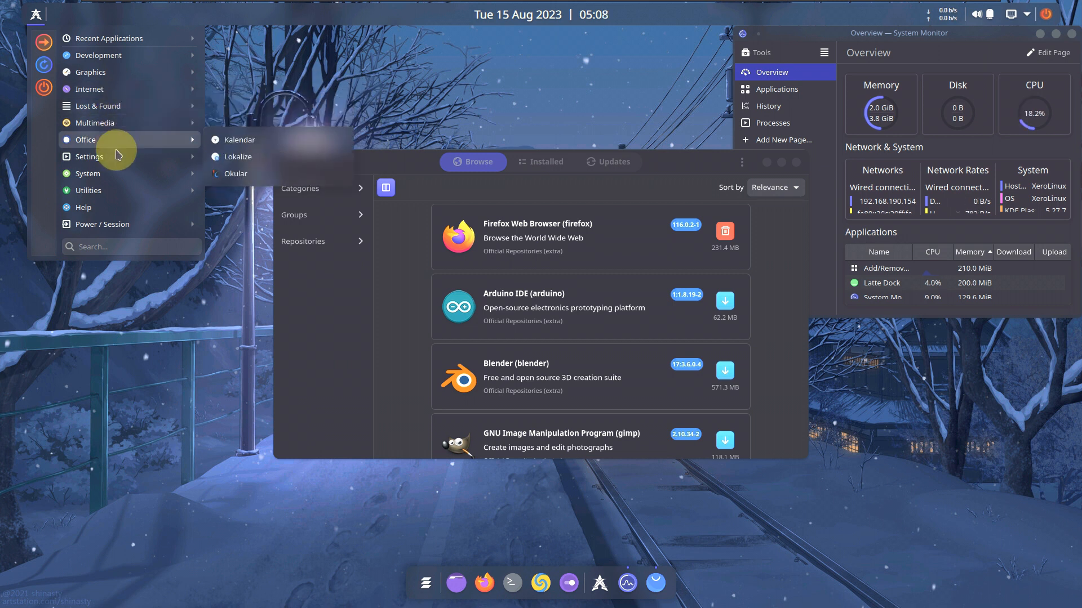
mouse_move(116, 163)
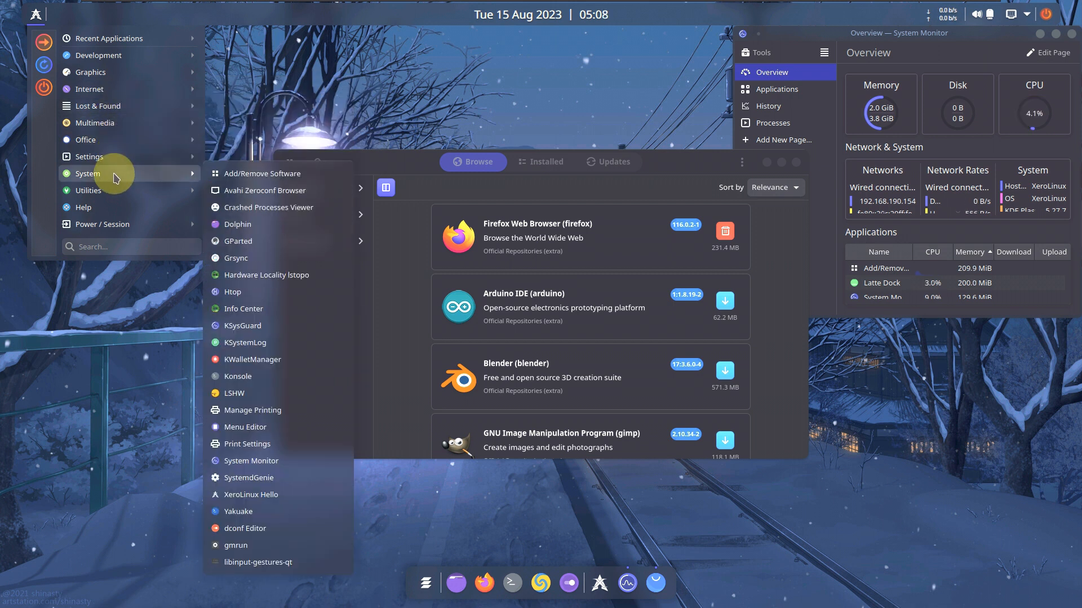
mouse_move(114, 225)
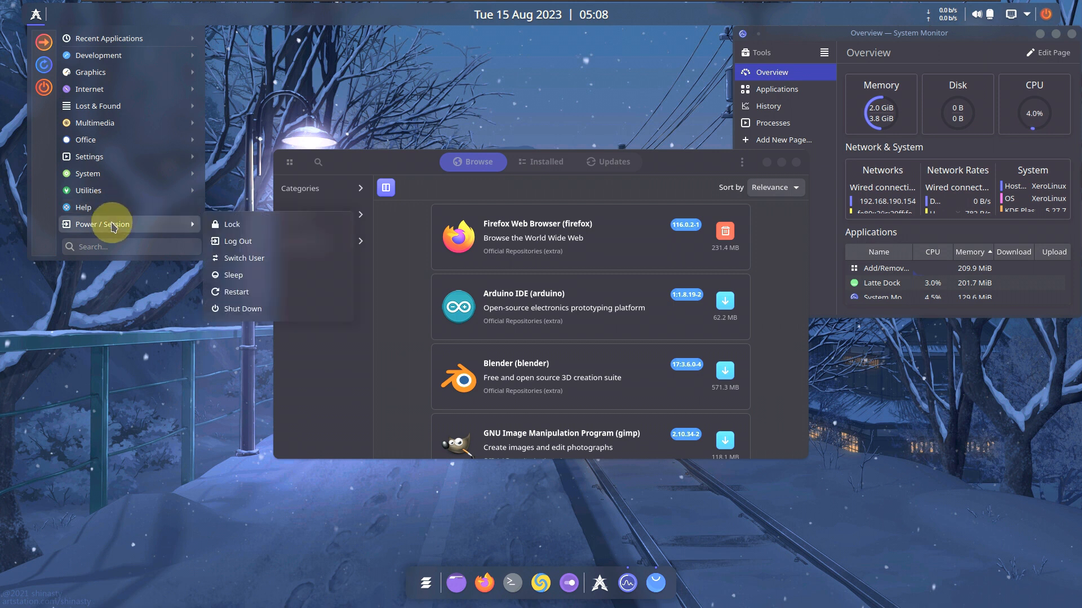
Move the Add/Remove Software window clear of System Monitor, then maximize it and restore its size
drag(652, 170, 400, 120)
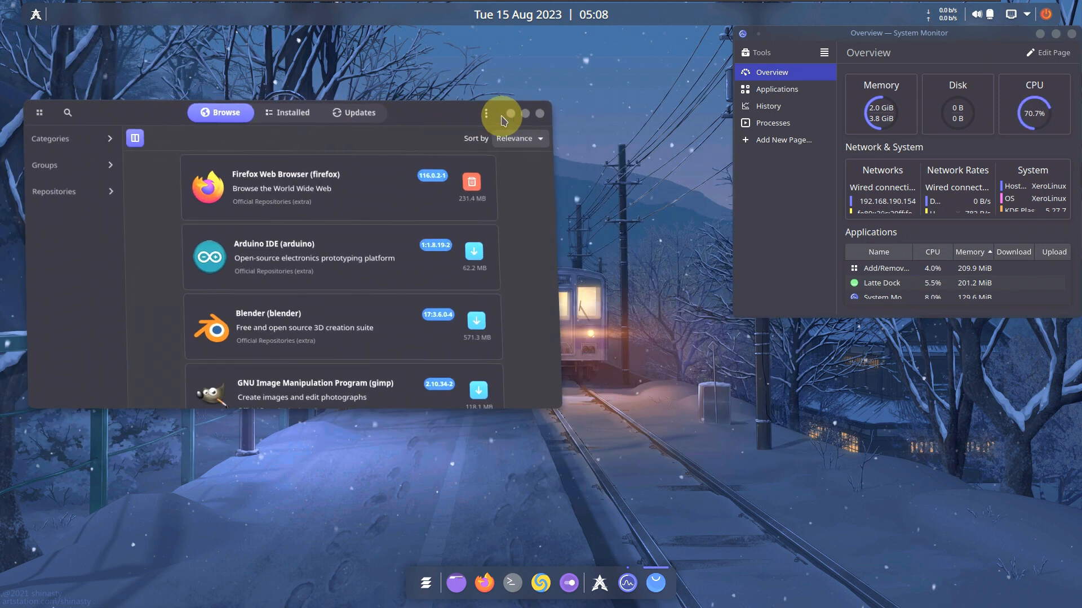
click(525, 113)
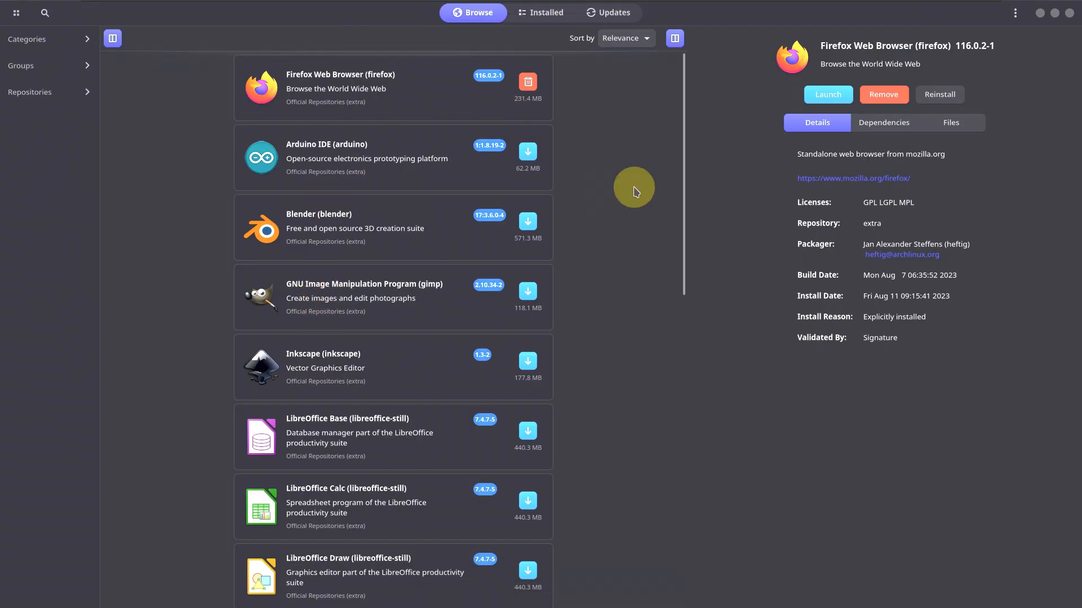
click(1054, 13)
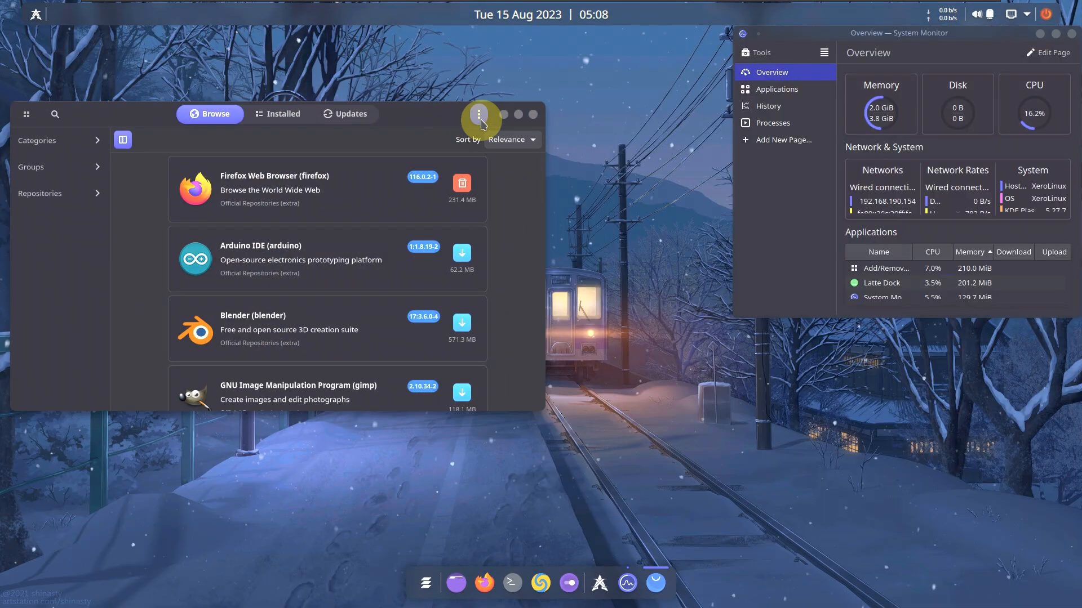
View the About information of the software manager, then close it
click(479, 116)
click(483, 223)
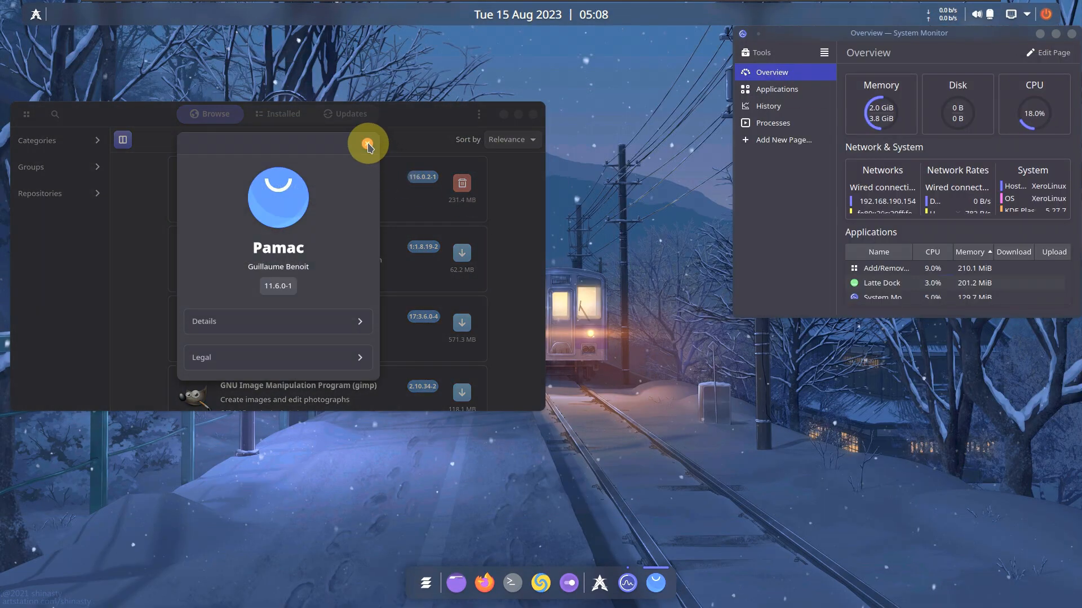
click(367, 145)
Enlarge the Add/Remove Software window and move it up beside System Monitor without overlapping it
scroll(430, 222, down, 2)
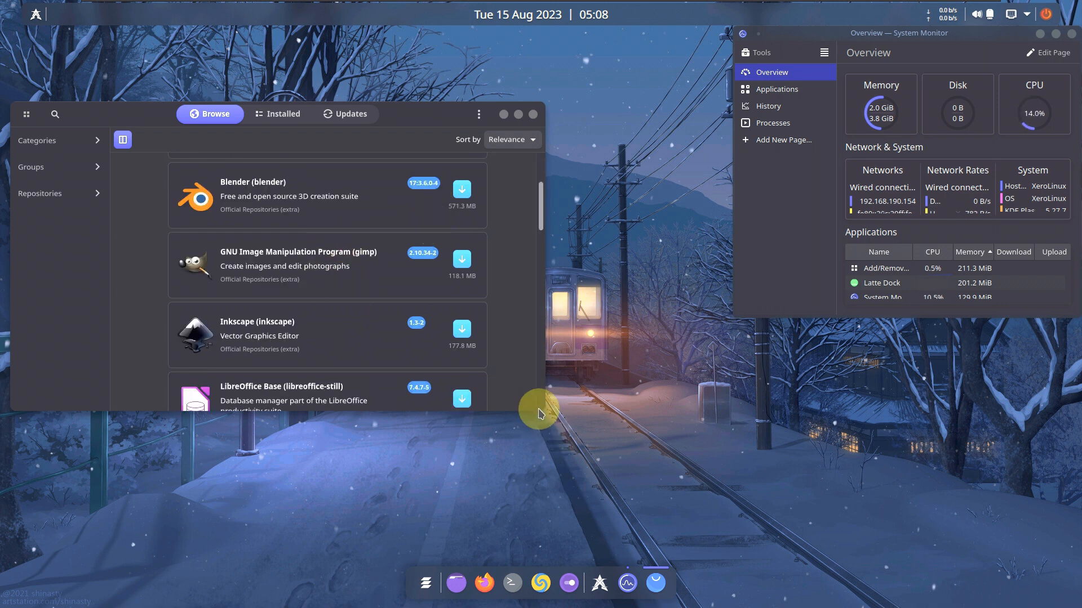
drag(547, 412, 667, 559)
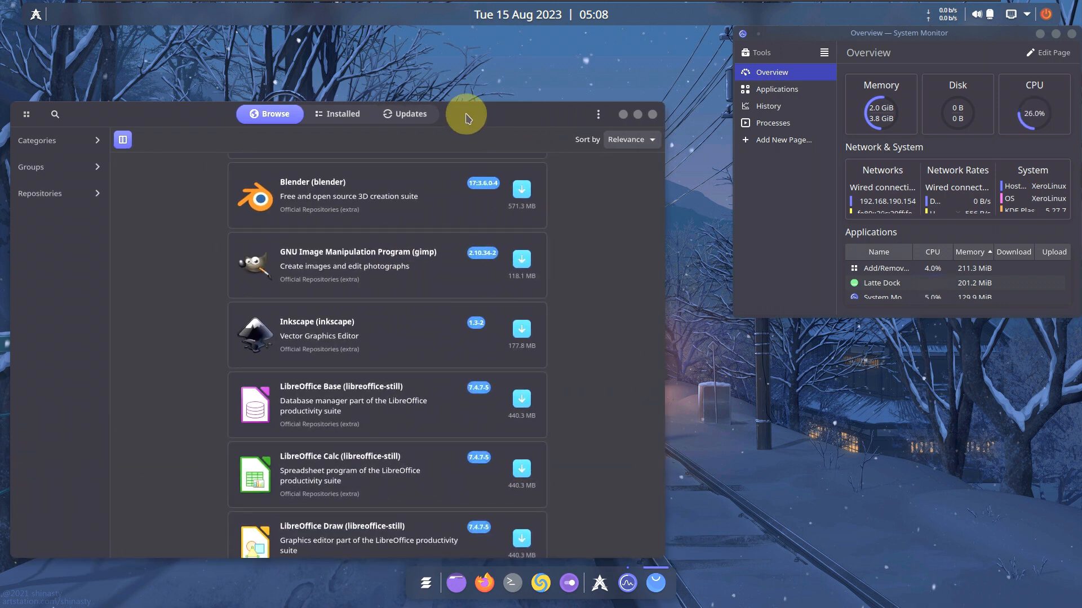
drag(455, 113, 491, 56)
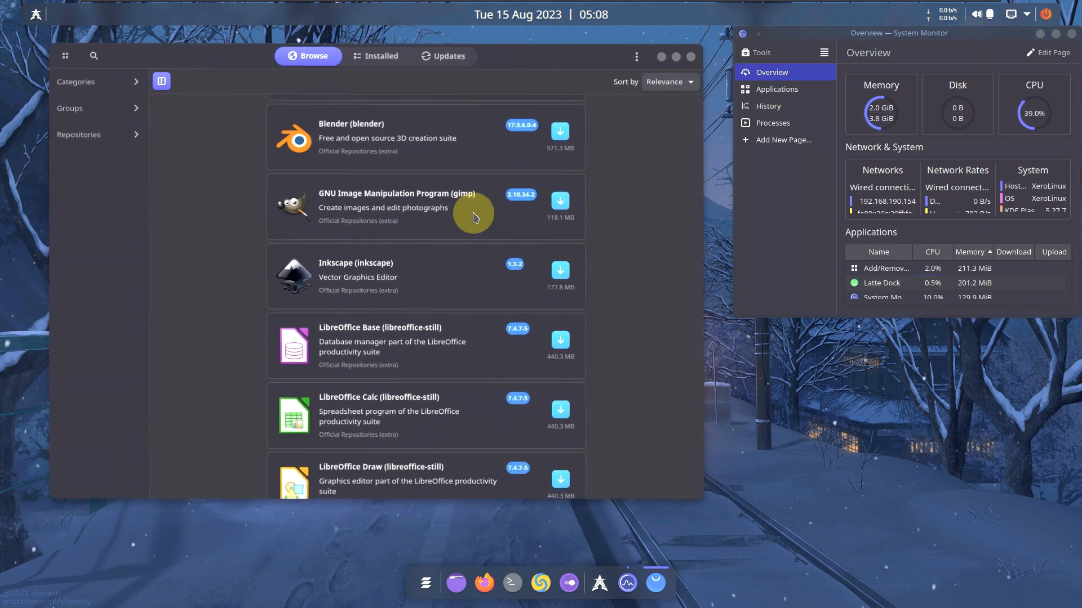
Look through the featured applications in the Browse catalogue, from Firefox down to VLC
scroll(536, 194, up, 2)
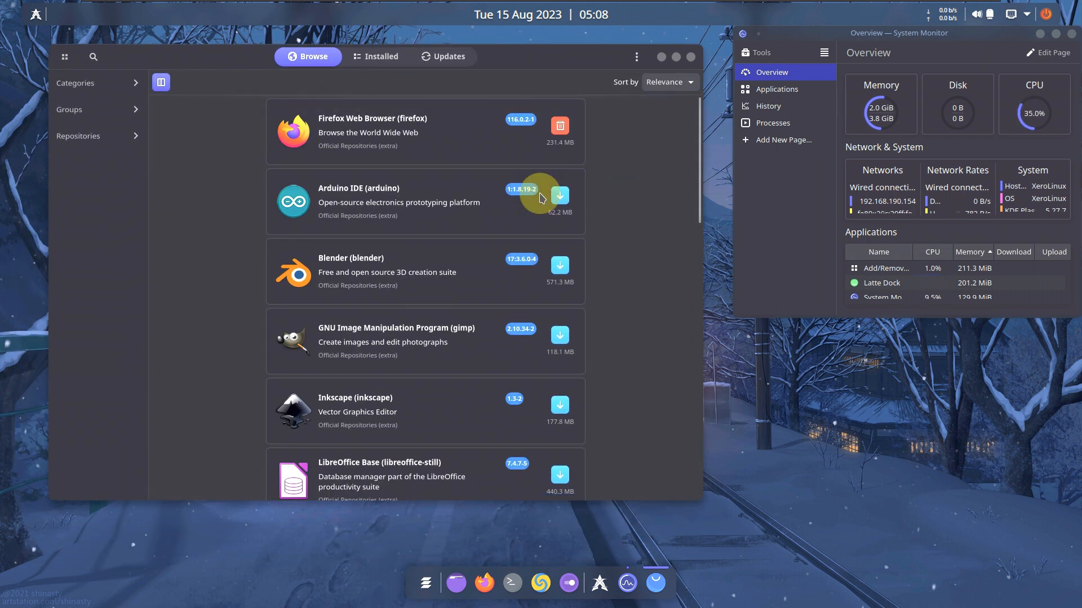
scroll(536, 193, down, 3)
scroll(539, 198, down, 10)
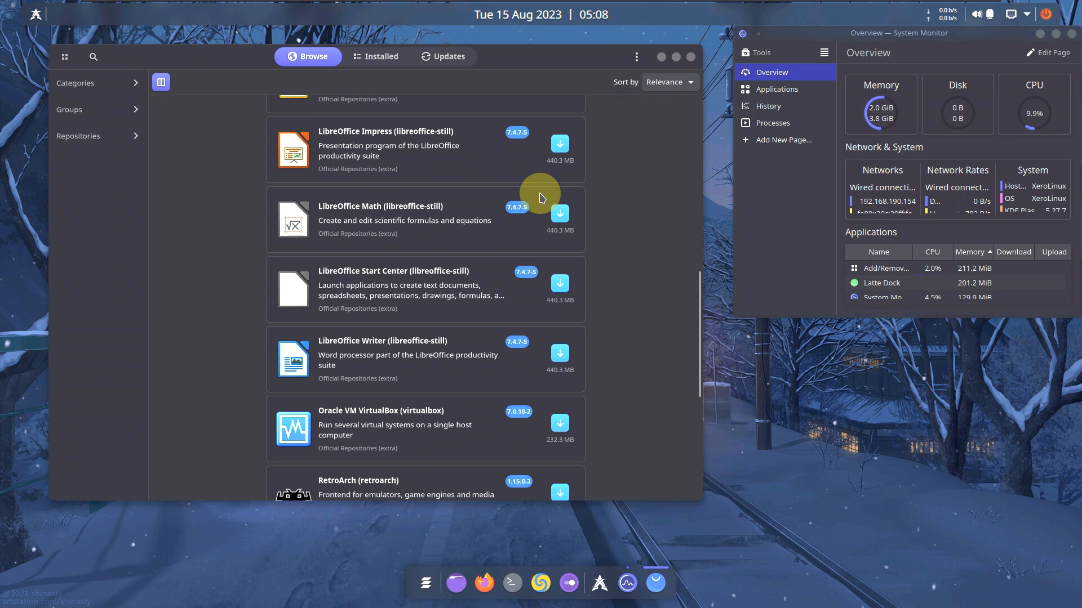
scroll(540, 197, down, 2)
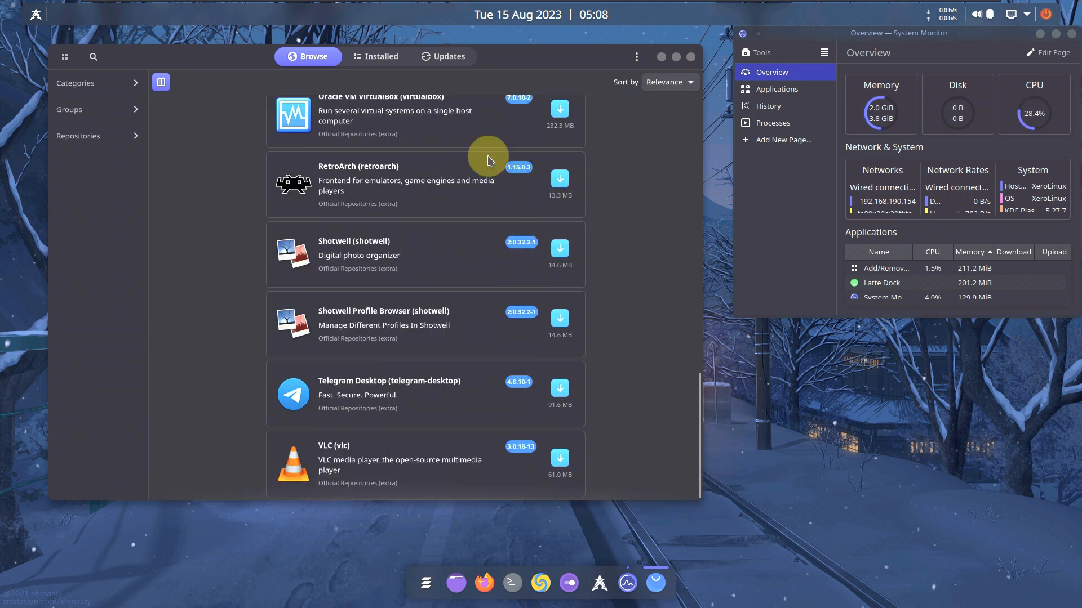
Look through the full list of installed packages, then the list of available updates, each down to its end
click(372, 70)
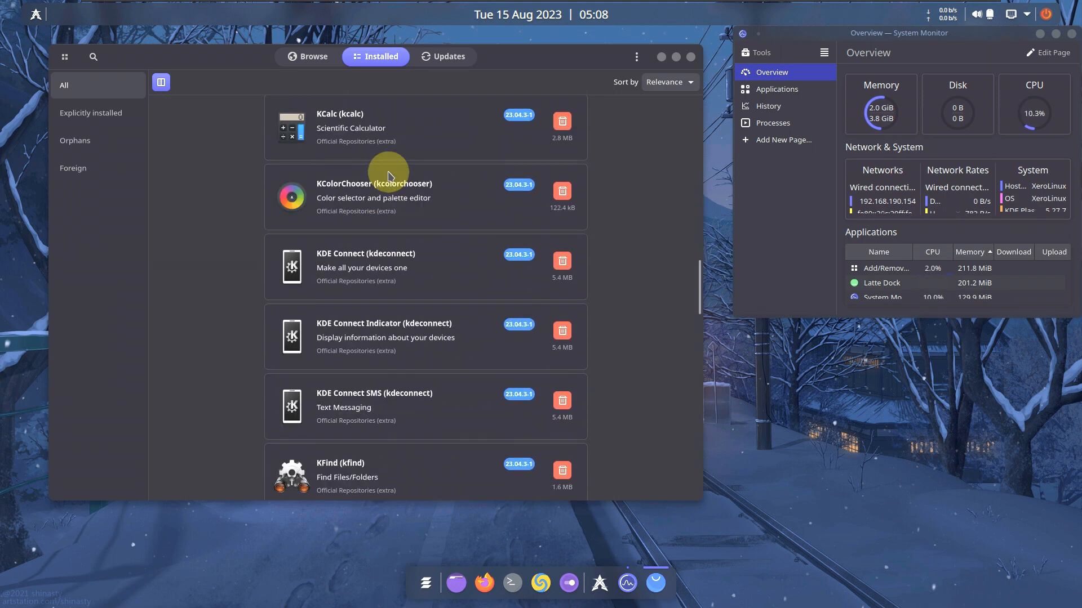
scroll(388, 176, down, 3)
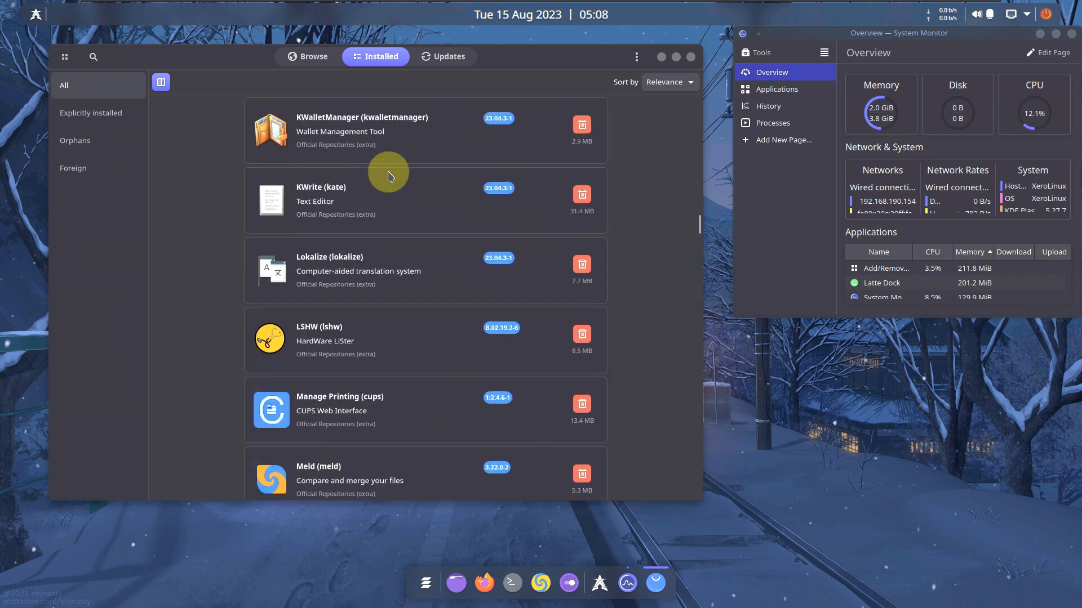
scroll(388, 176, down, 20)
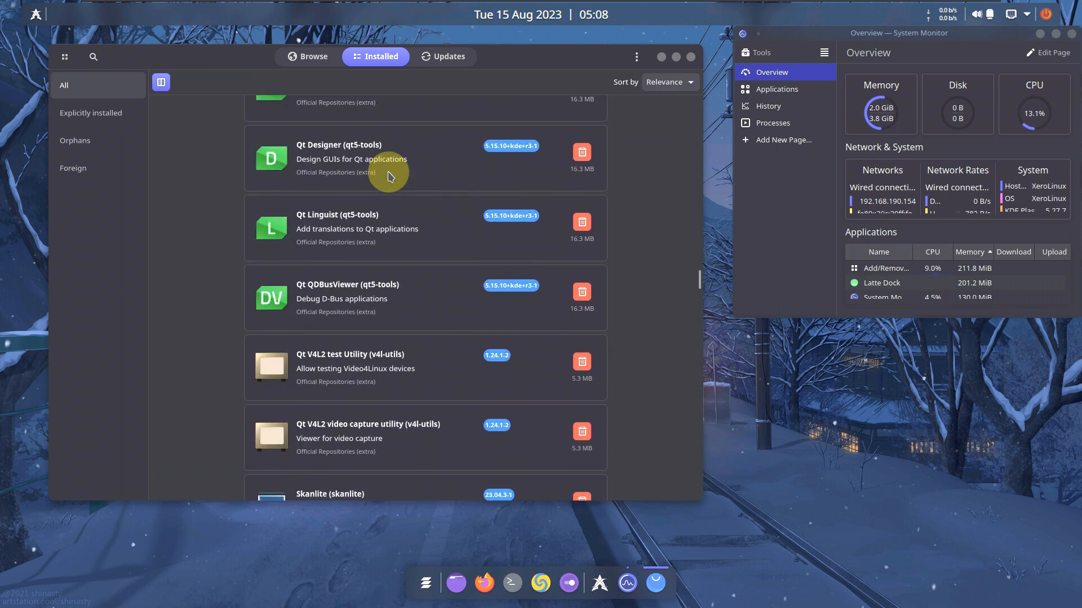
scroll(389, 175, down, 15)
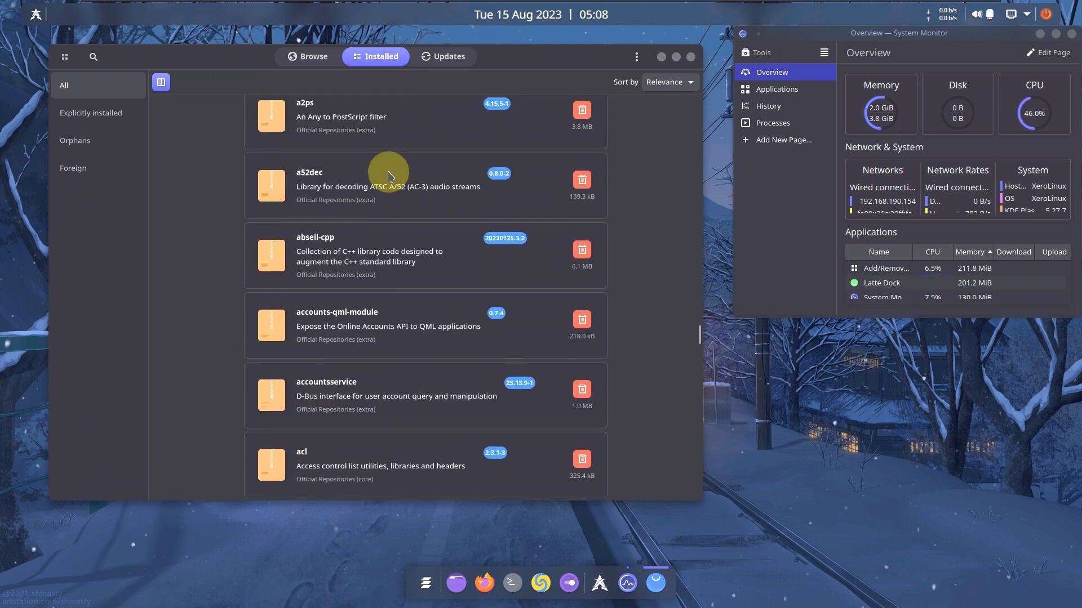
scroll(388, 176, down, 15)
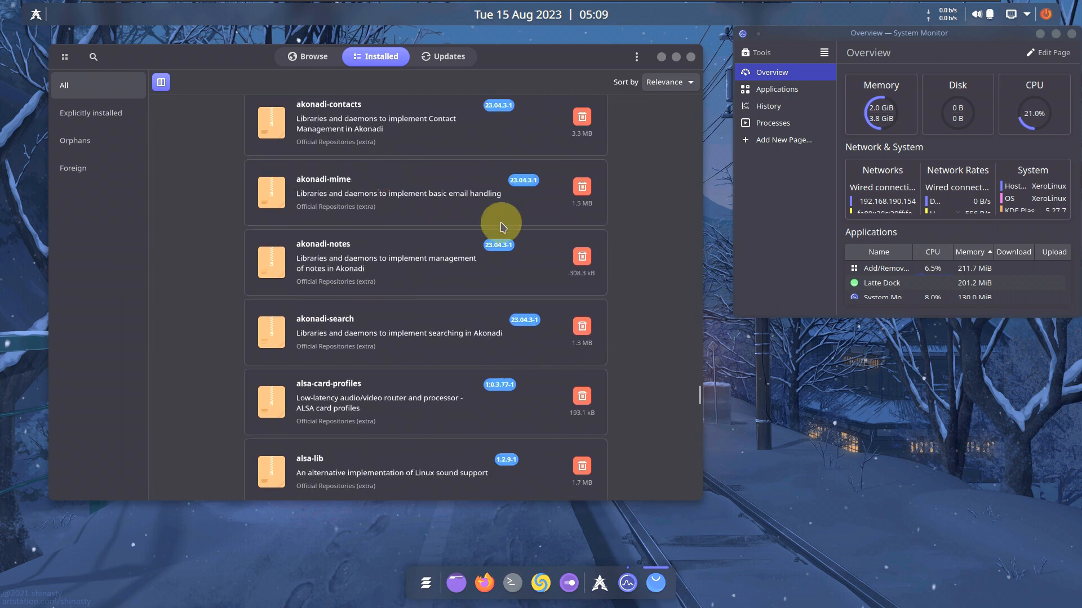
drag(698, 394, 382, 300)
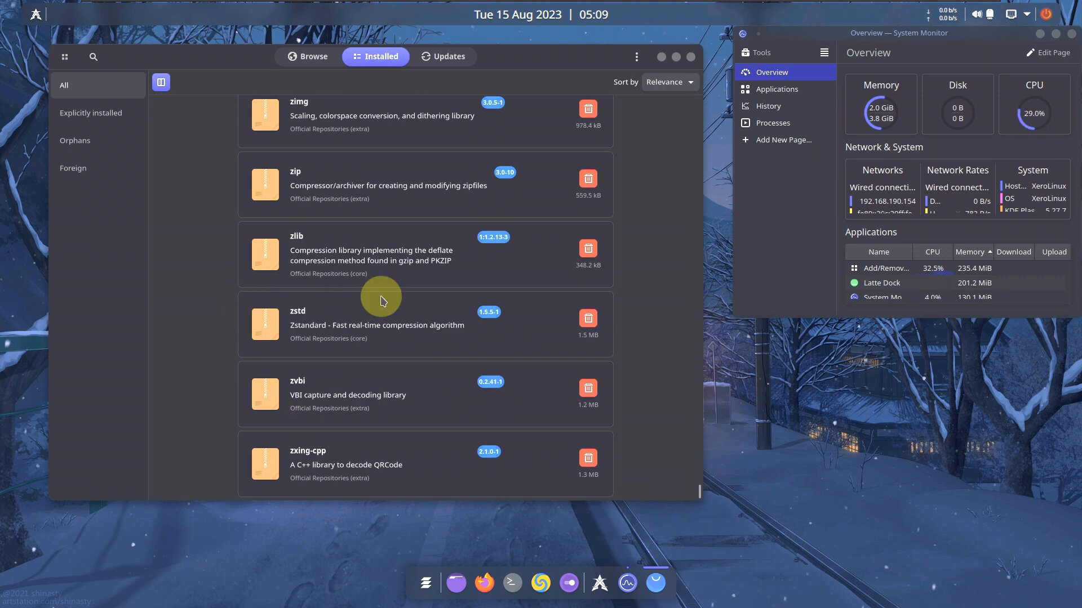
click(449, 54)
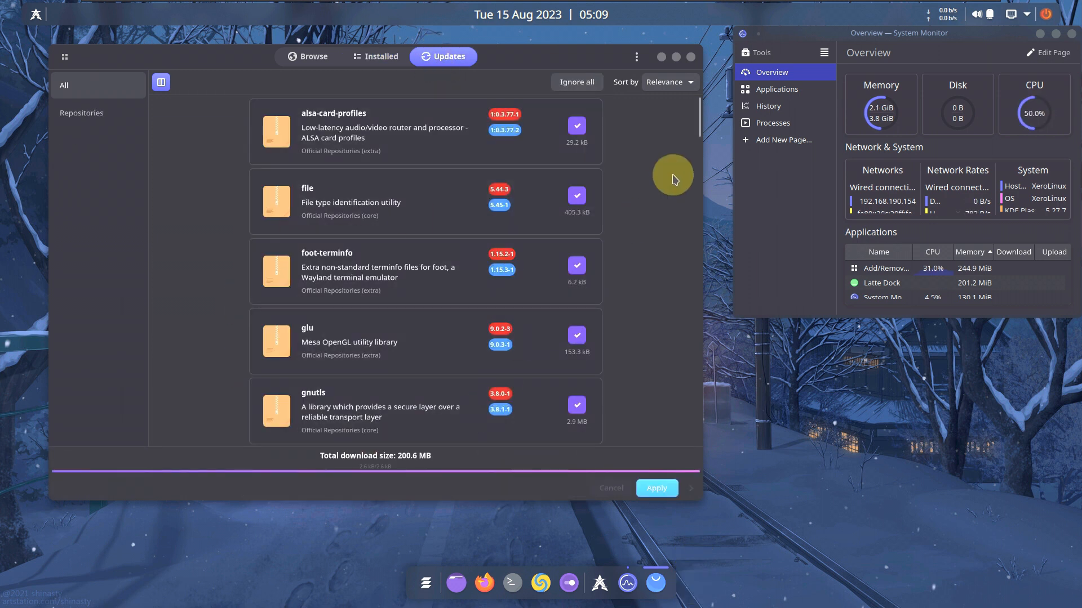
drag(699, 120, 684, 449)
Check the About information from the updates view, then close Add/Remove Software
click(636, 57)
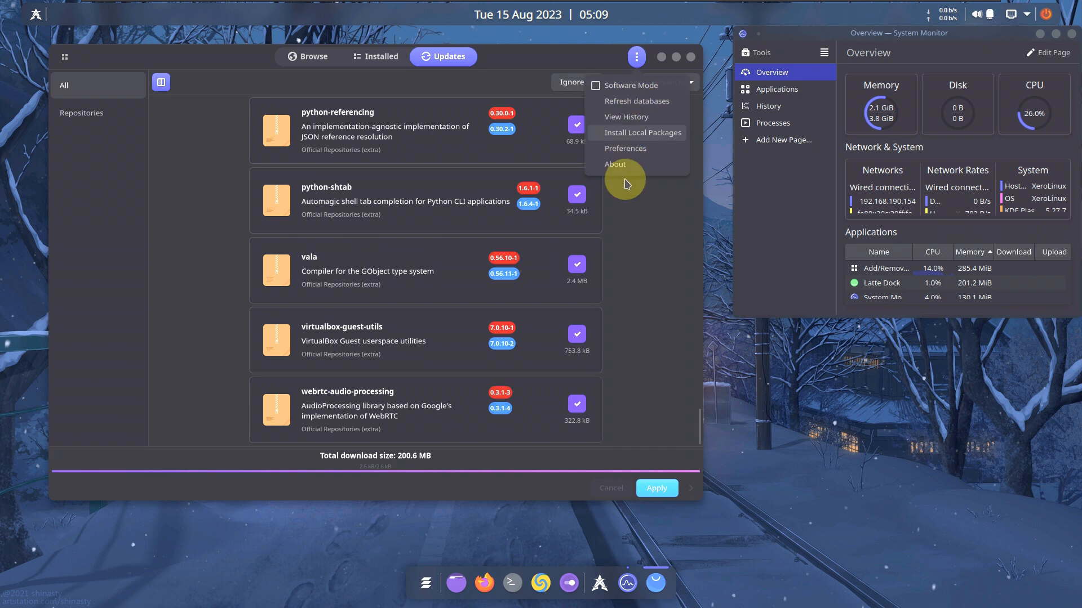
click(616, 163)
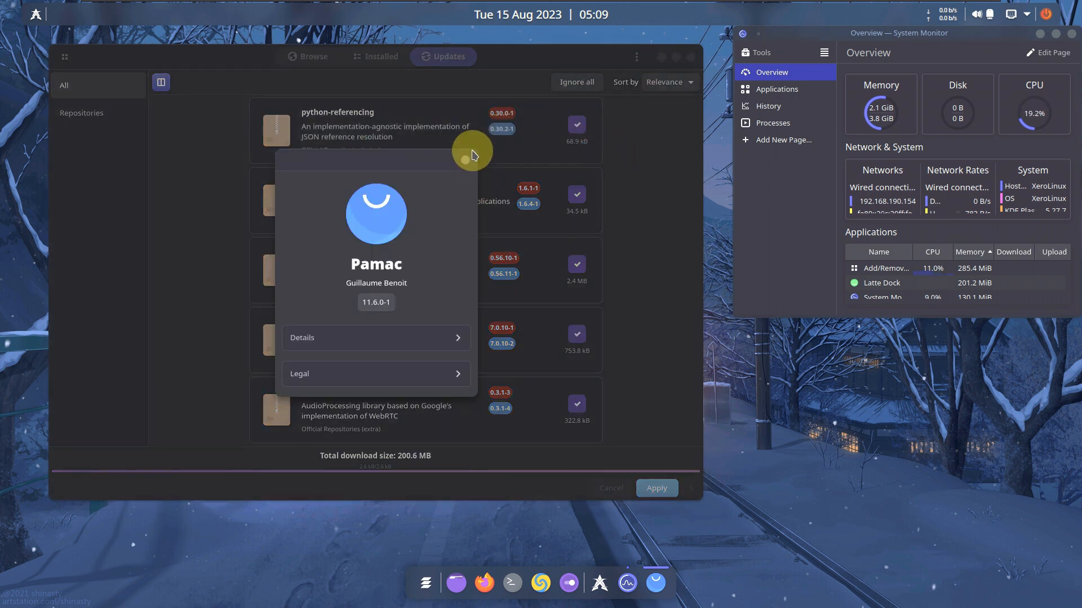
click(465, 166)
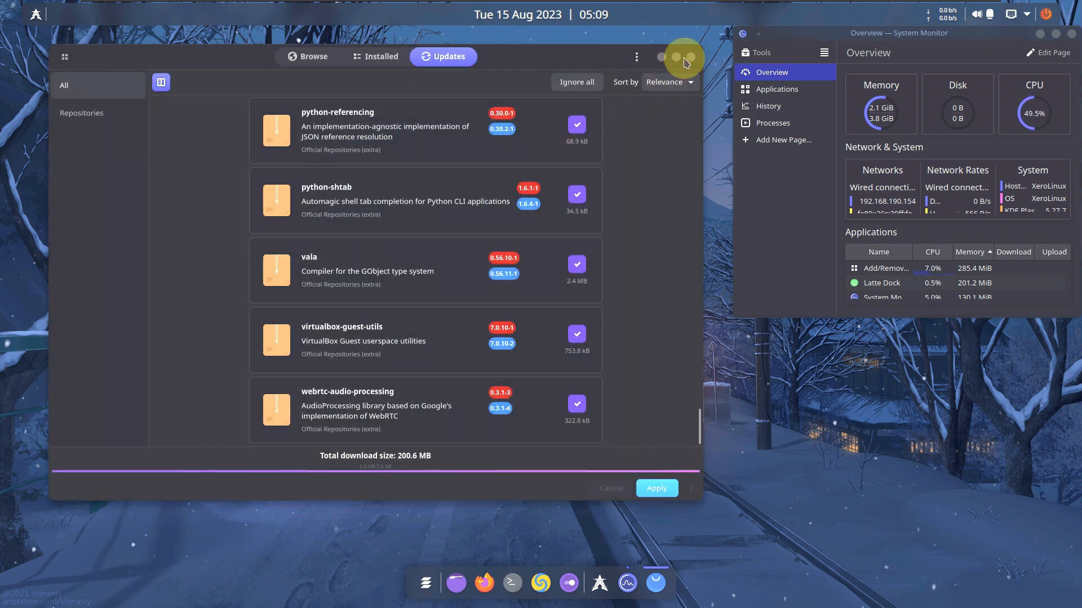
click(691, 57)
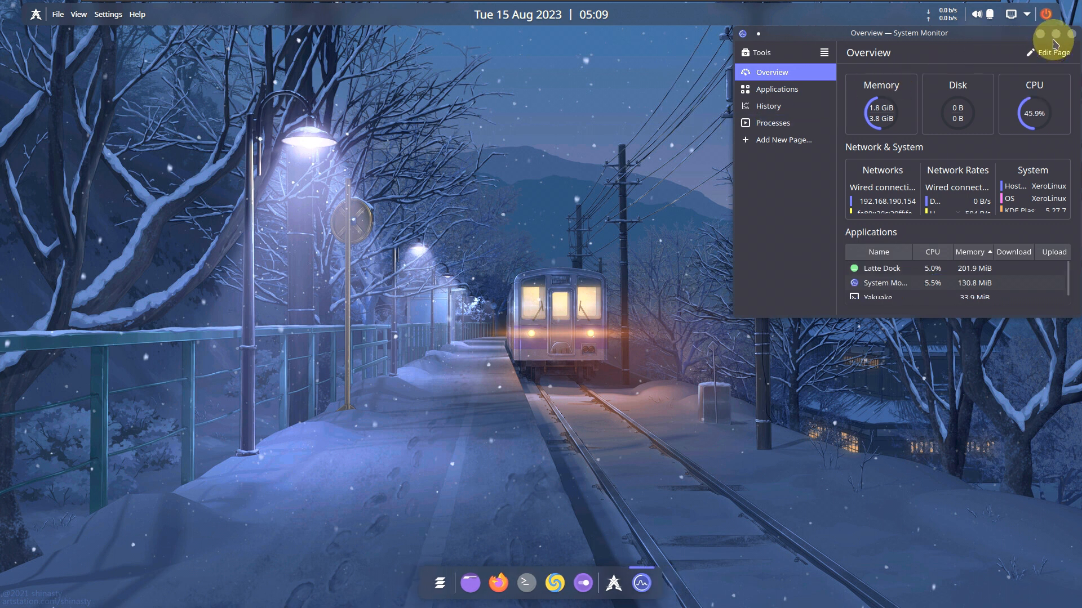
Maximize System Monitor and view its Applications, History and Processes pages
click(1055, 35)
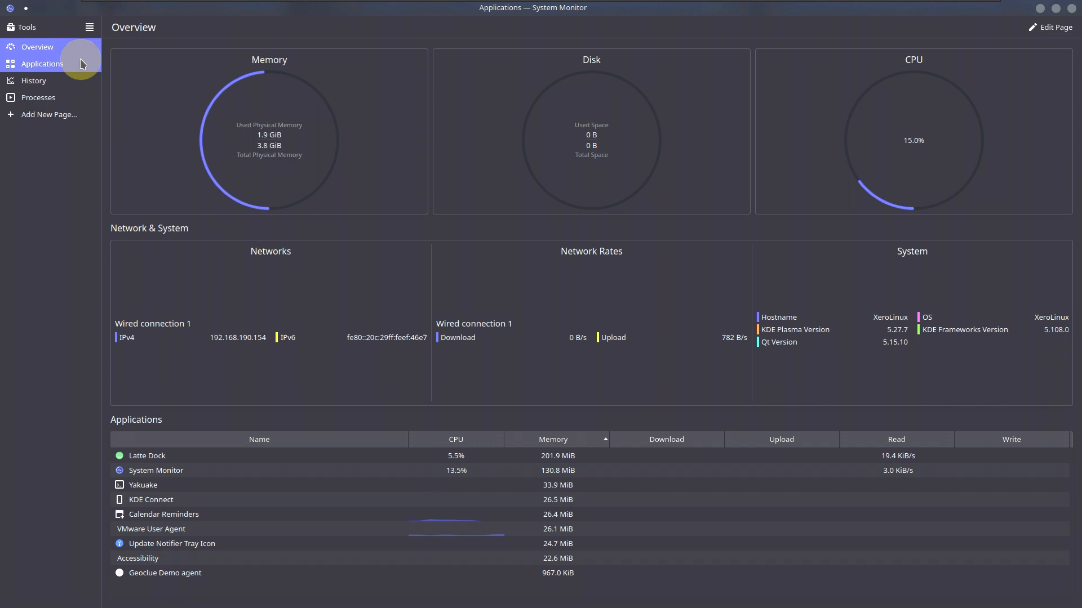
click(81, 64)
click(64, 80)
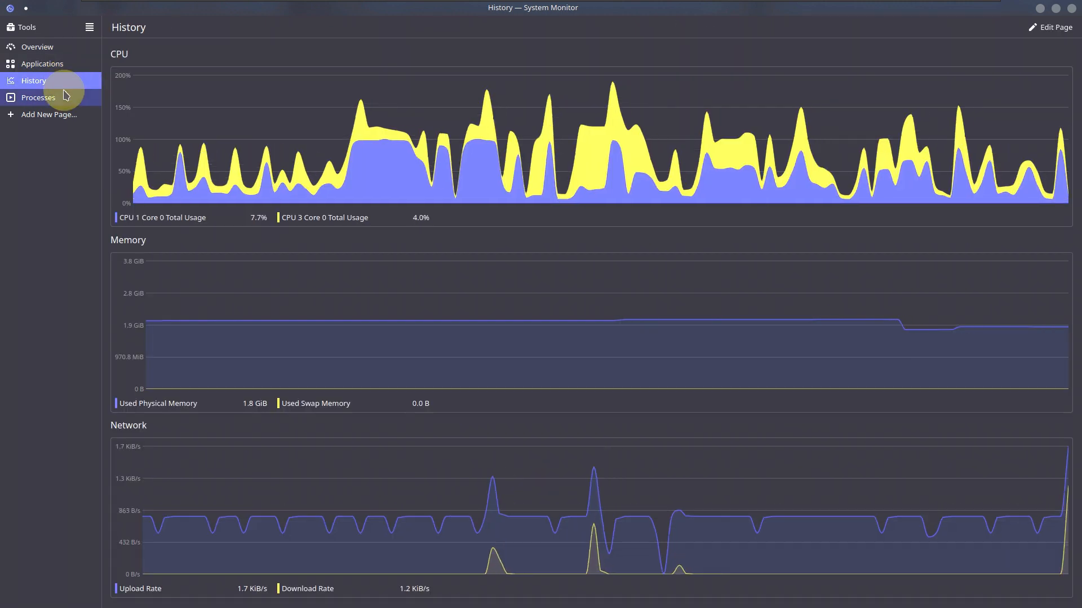
click(65, 97)
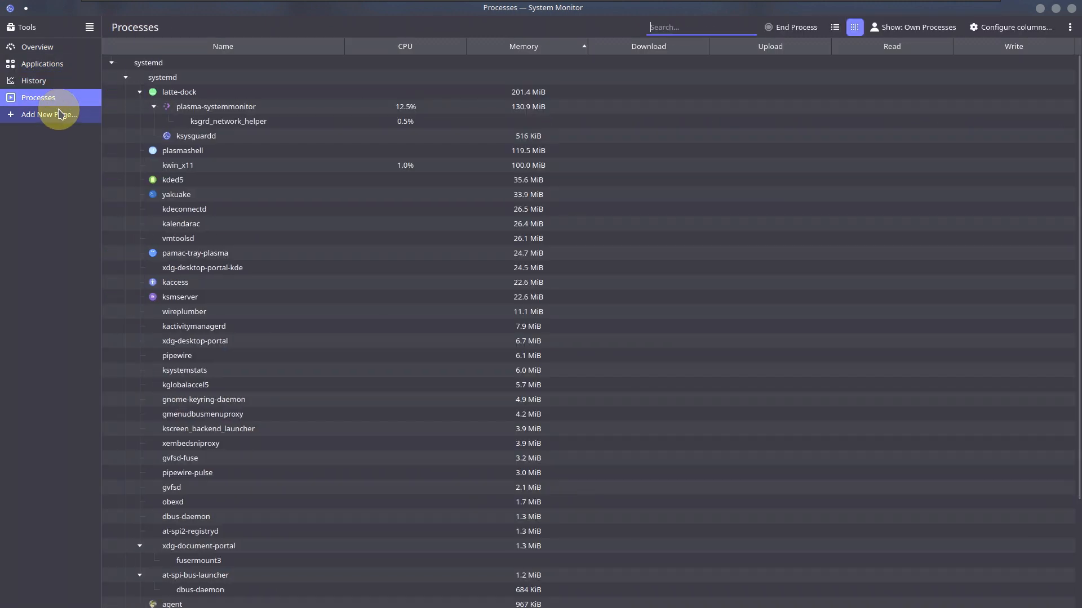
Open the form for adding a System Monitor page, cancel it, and close System Monitor
click(61, 115)
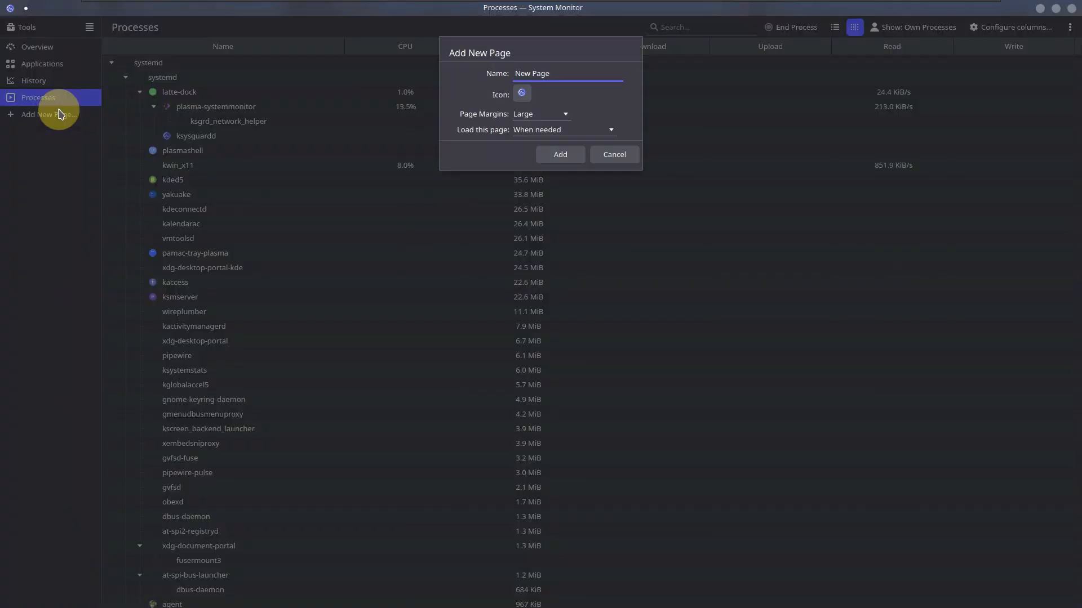
click(614, 152)
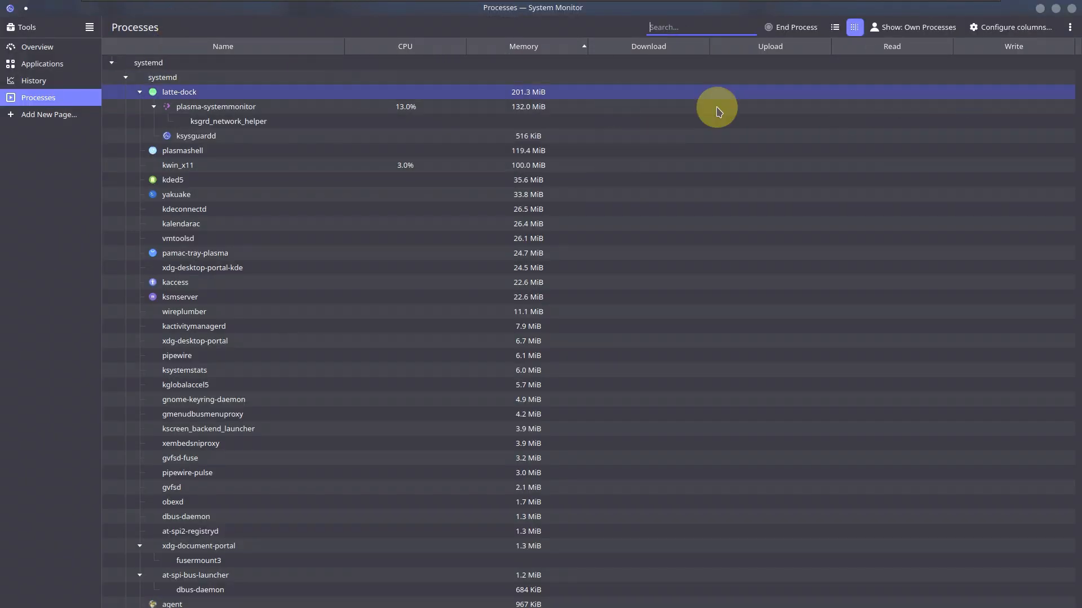
click(1071, 8)
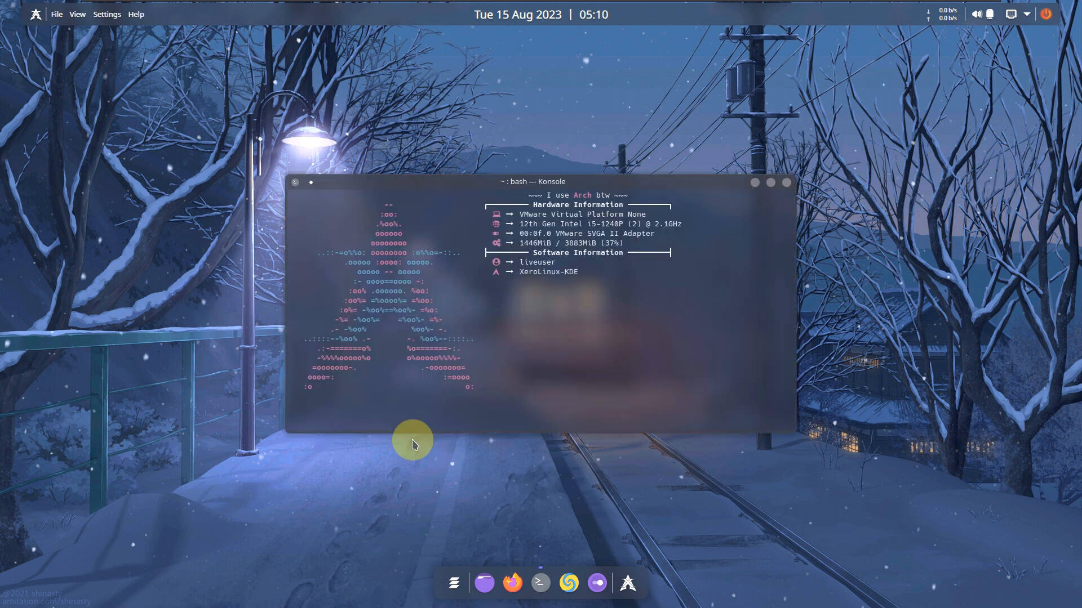
Maximize the Konsole window and query the system details with inxi, inxi -b and inxi -G
click(770, 183)
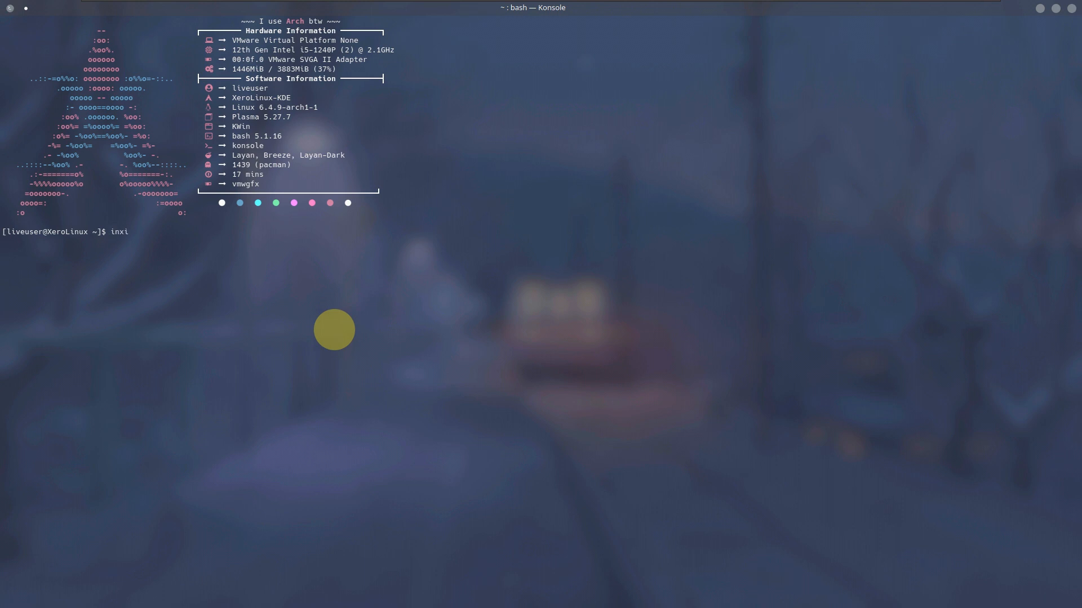
key(Return)
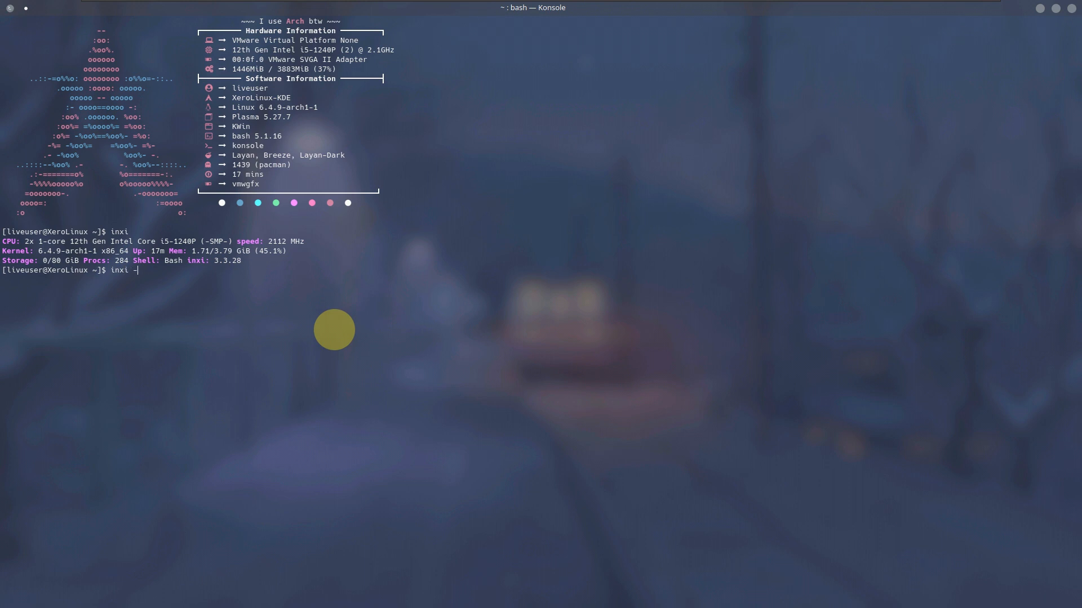
key(Return)
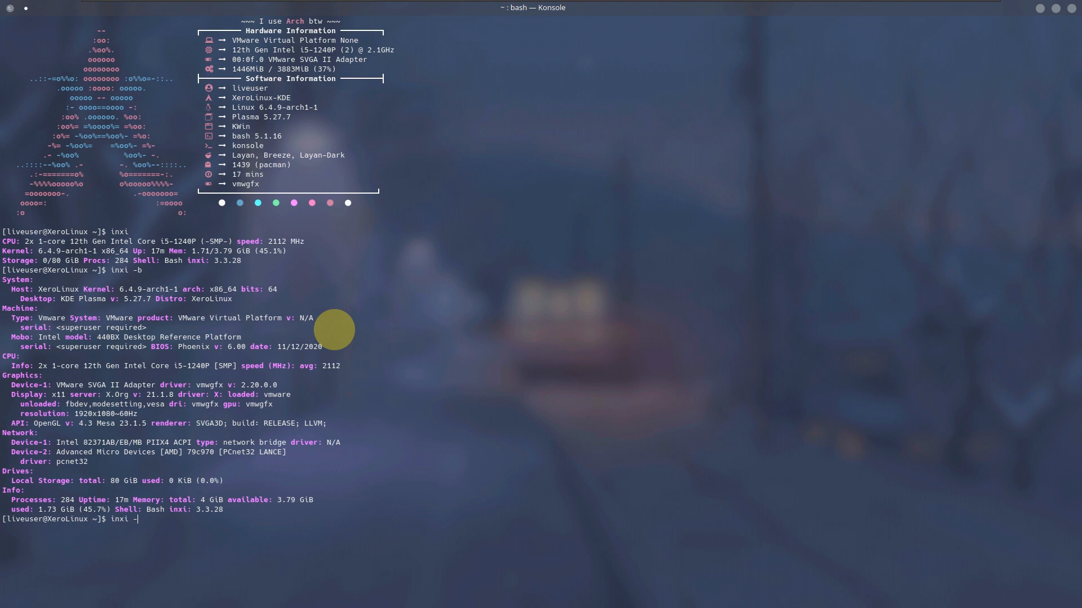
text(inxi -G)
key(Return)
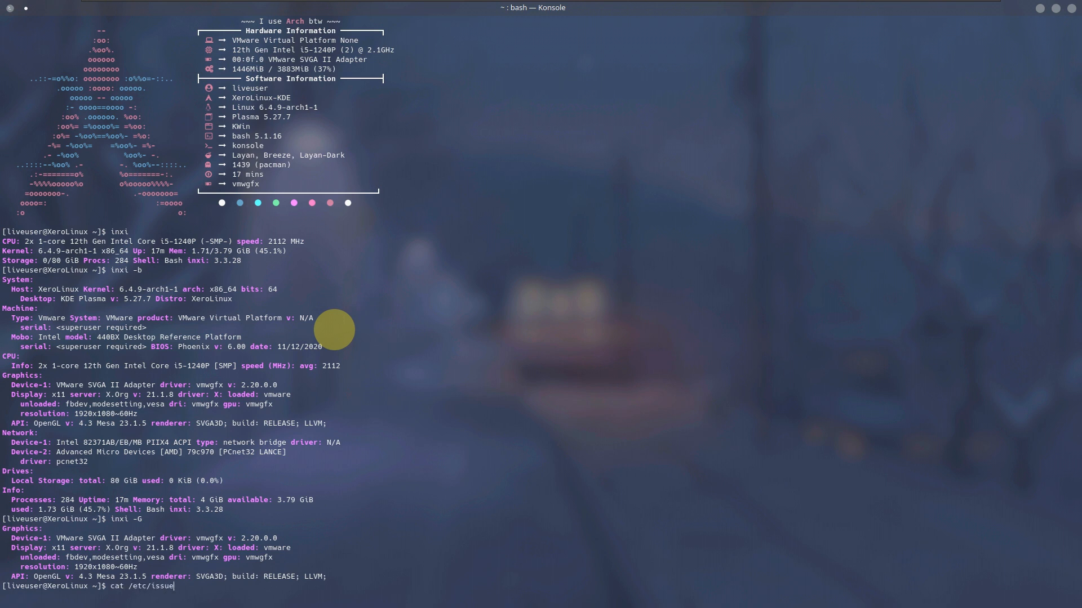
Display the distribution's issue file with cat /etc/issue, then run inxi -sv8 for the full system report
text(cat /etc/issue)
key(Return)
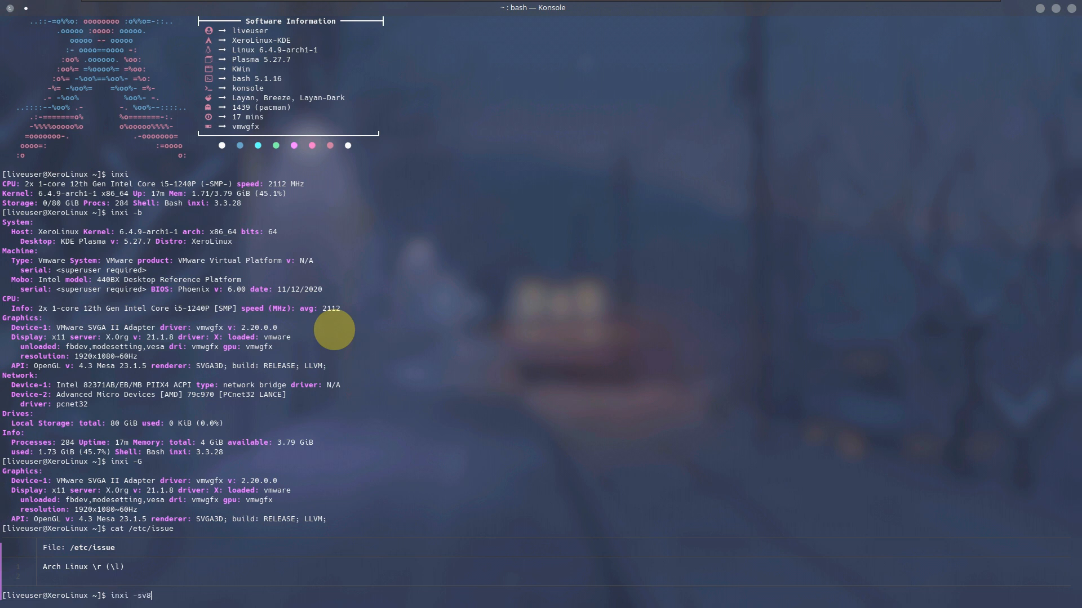
key(Return)
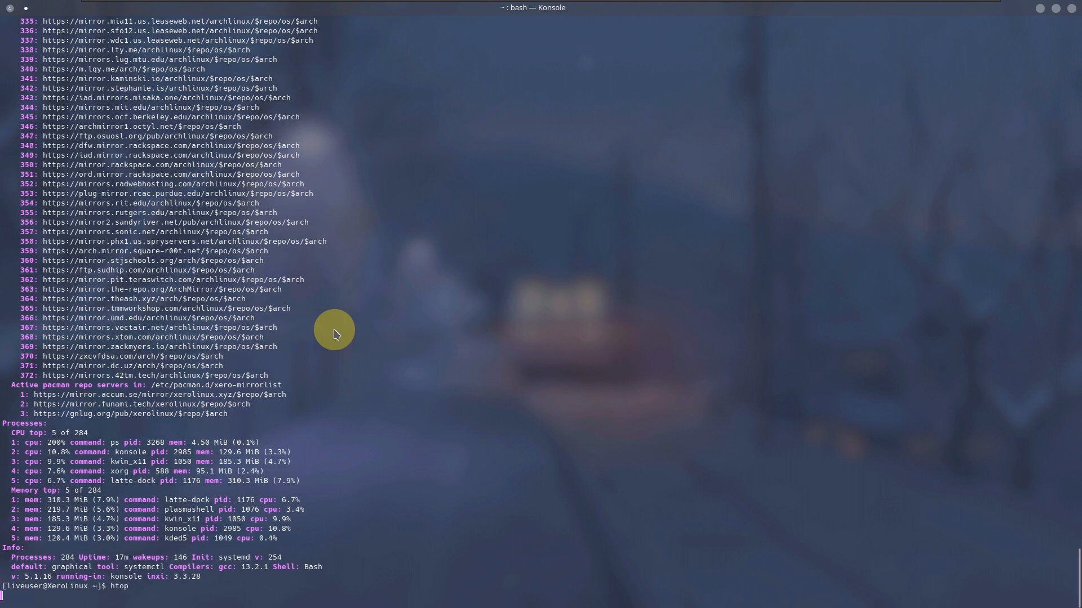
Run htop in the terminal, look through the process list, then close Konsole and confirm closing it
key(Return)
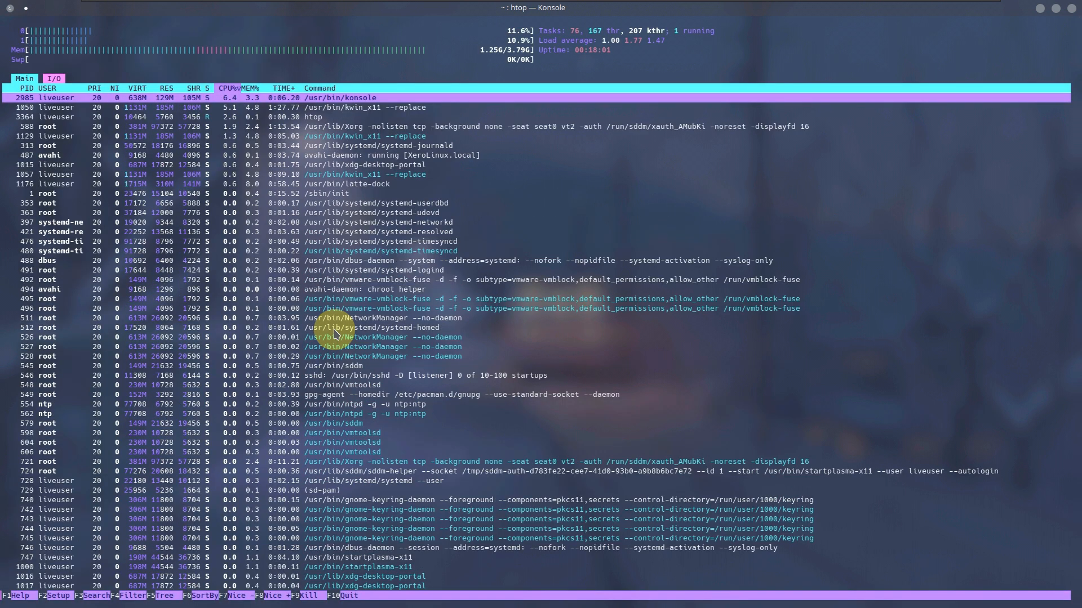
scroll(336, 335, down, 4)
scroll(394, 422, down, 8)
scroll(395, 422, down, 2)
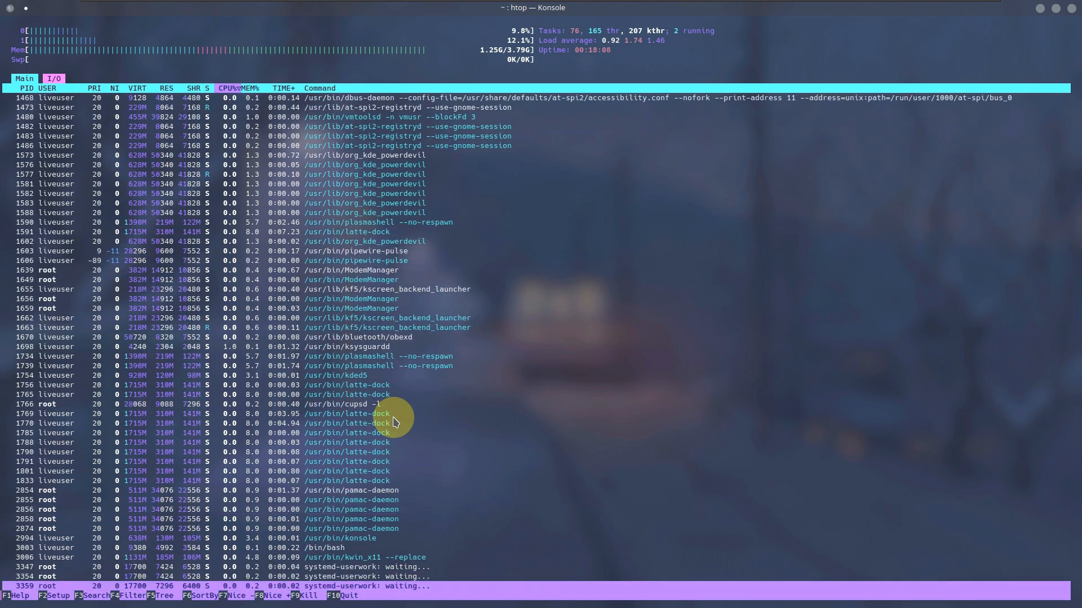
scroll(394, 422, up, 15)
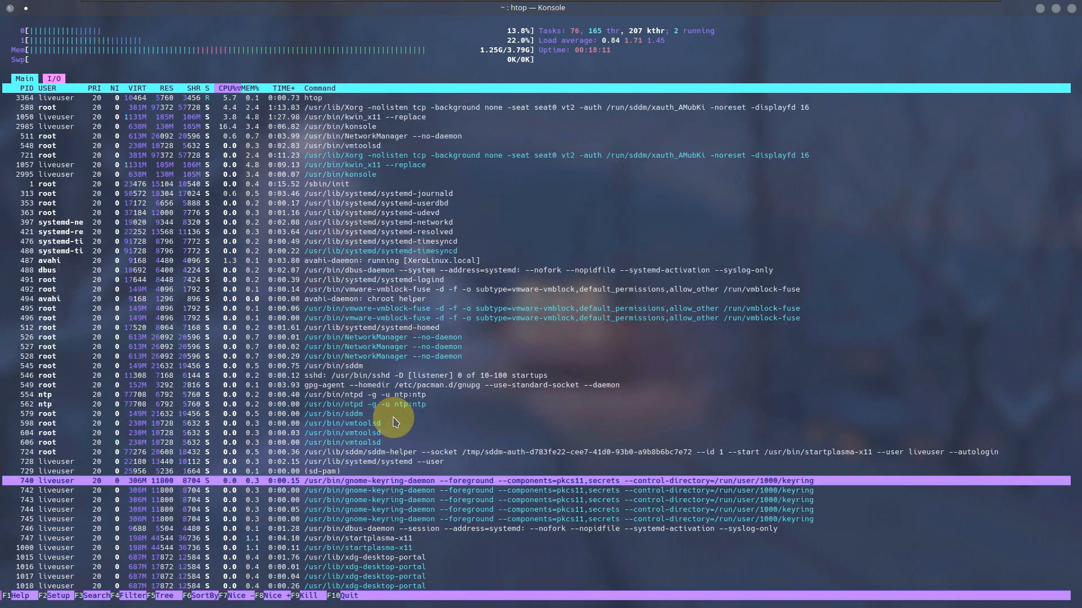
click(1071, 11)
click(512, 378)
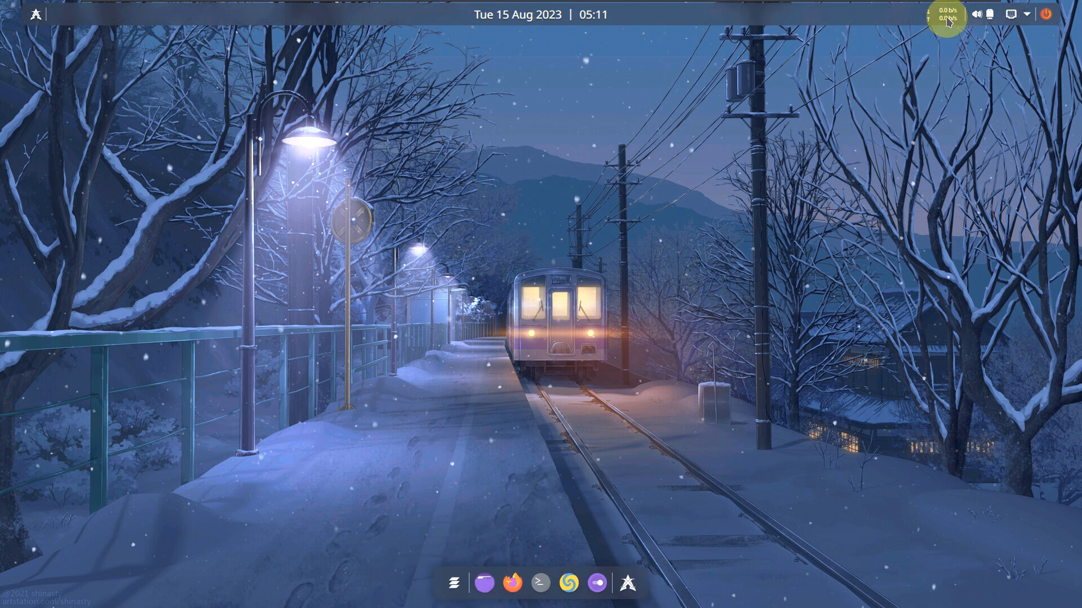
Open the pop-up of the desktop clock, then dismiss it
click(514, 17)
click(866, 114)
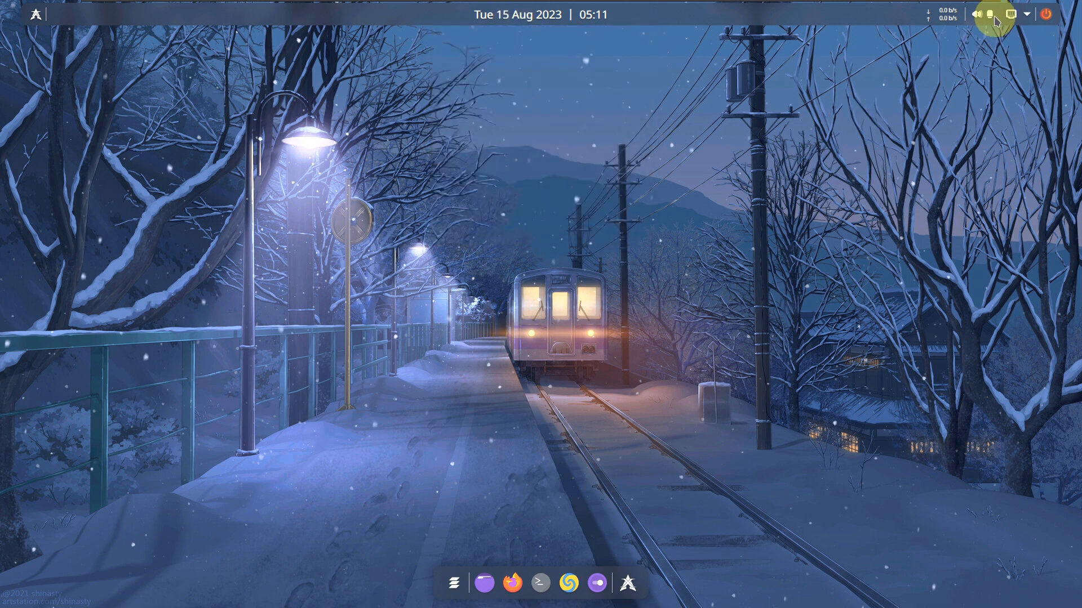
Look through the Audio Volume devices and applications, the Networks pop-up and the desktop's power options, then dismiss them
click(988, 17)
click(990, 18)
click(991, 19)
click(979, 18)
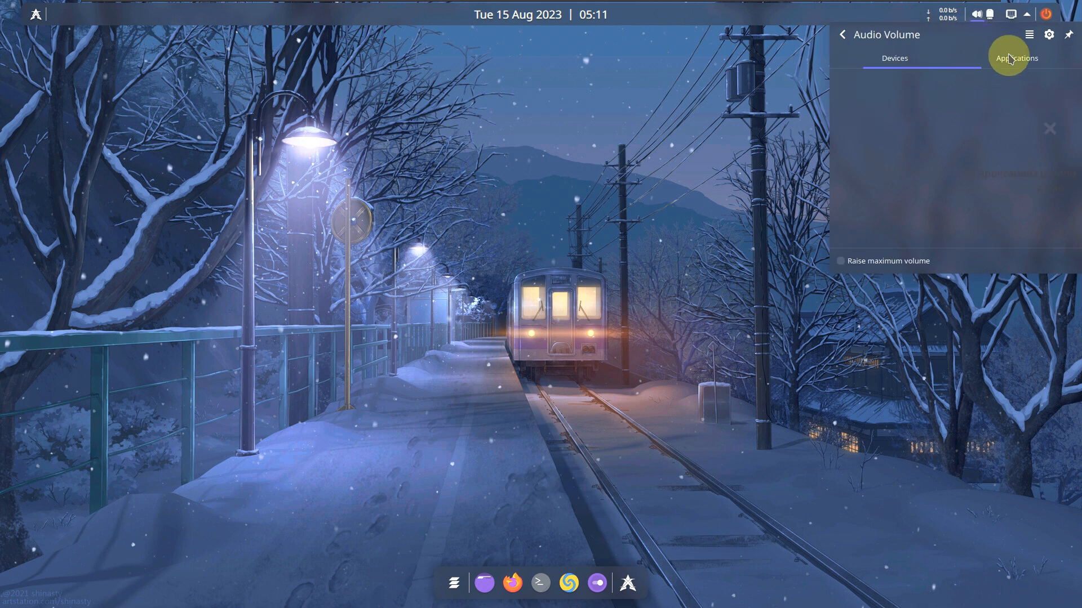
click(1001, 56)
click(1014, 23)
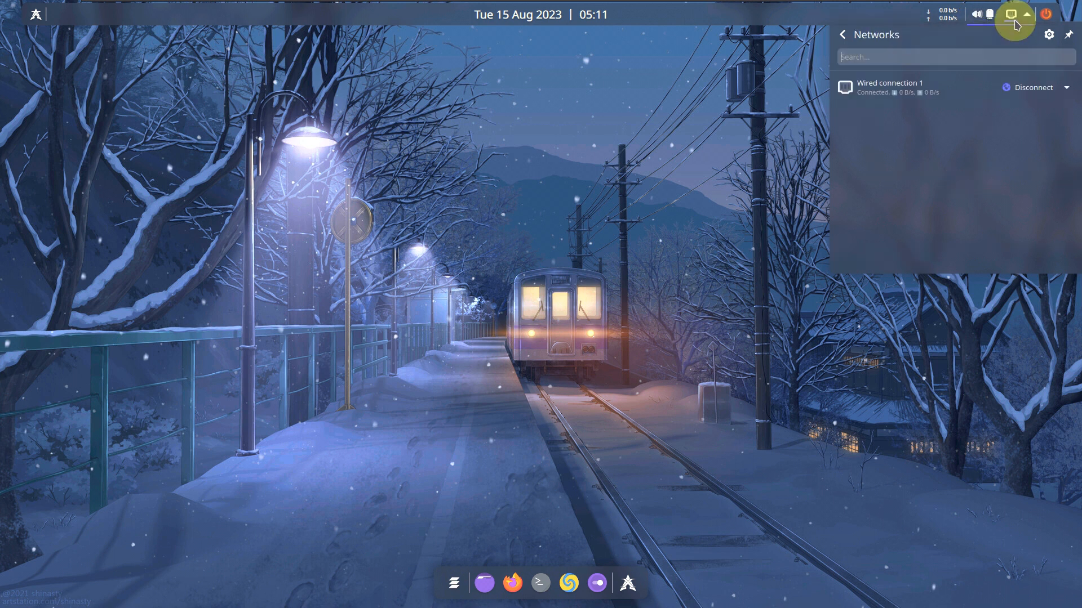
click(1049, 18)
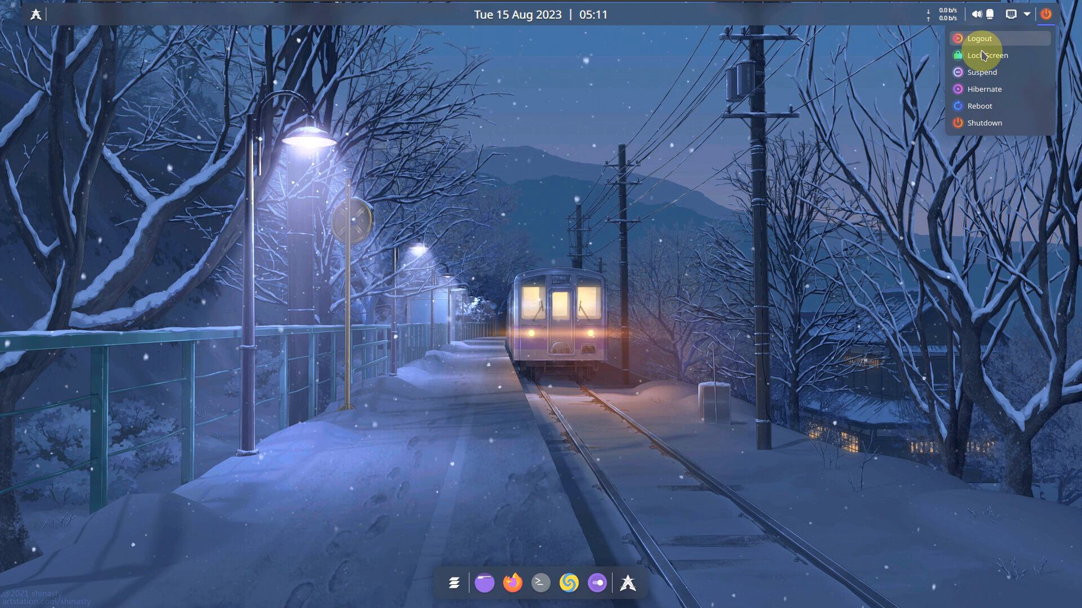
click(884, 147)
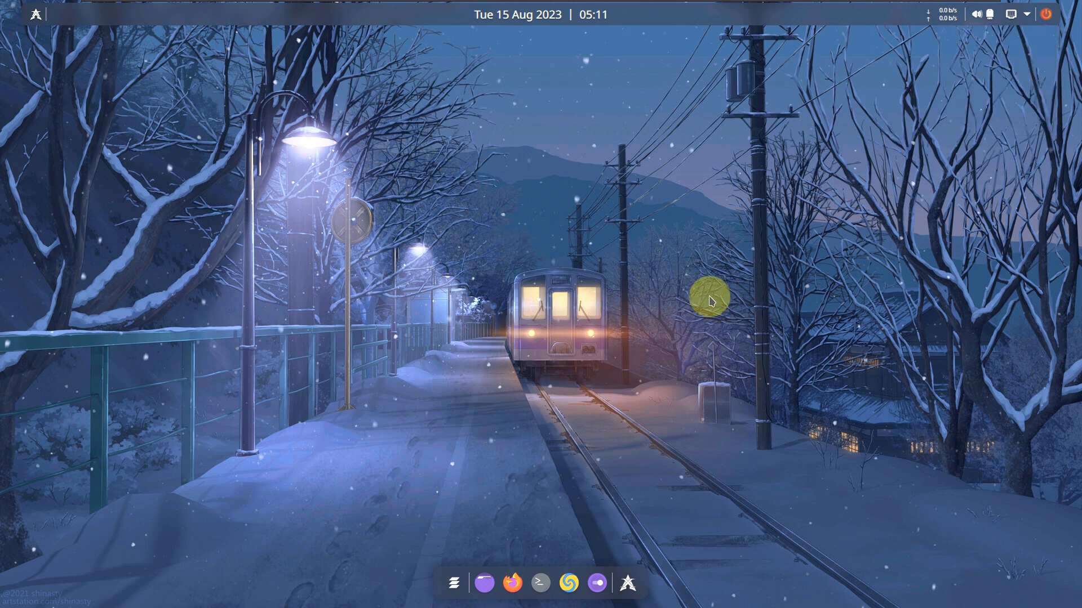
Lock the screen to show the lock screen, then unlock the live session
key(ctrl+alt+l)
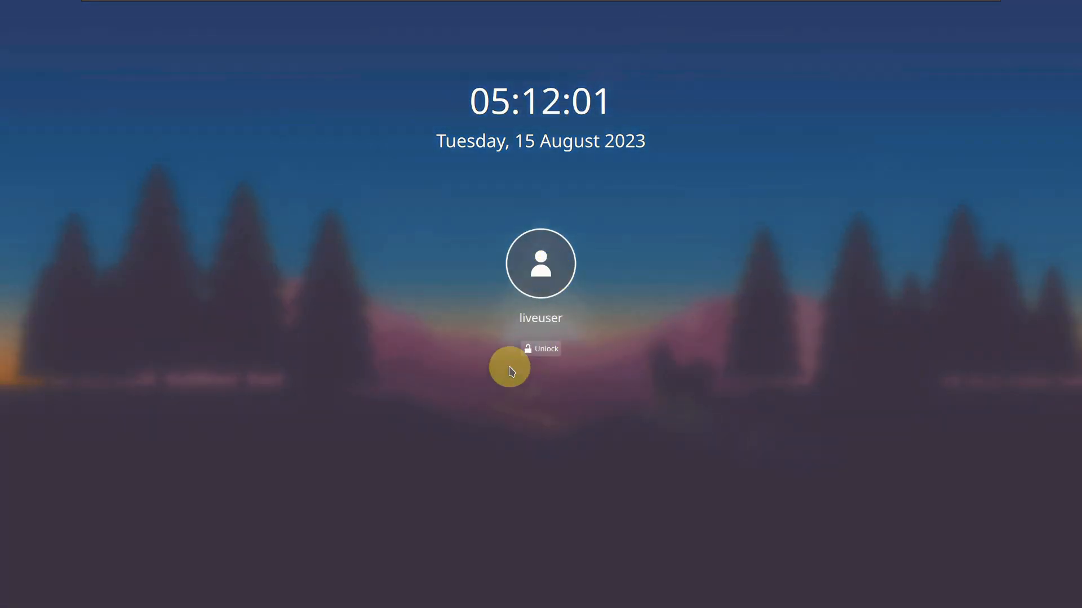
click(533, 354)
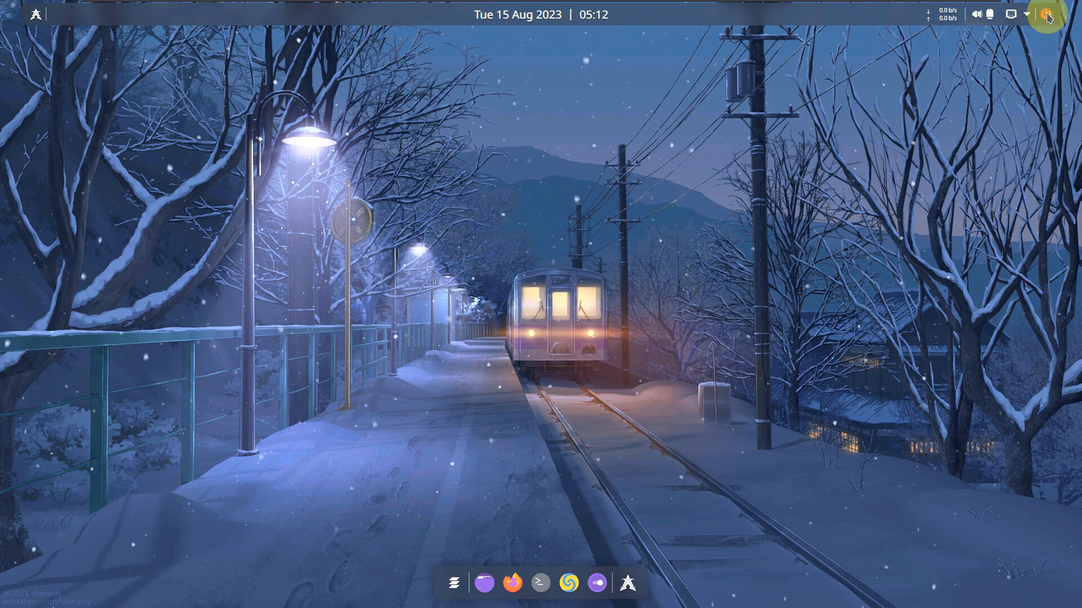
Log out of the live desktop session through the power options
click(1046, 15)
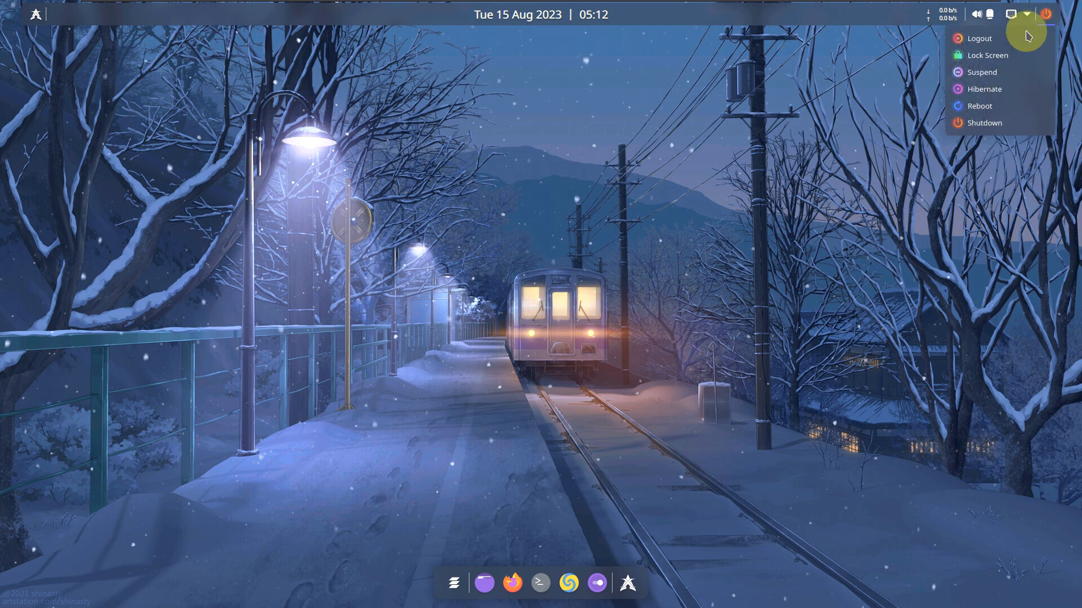
click(982, 44)
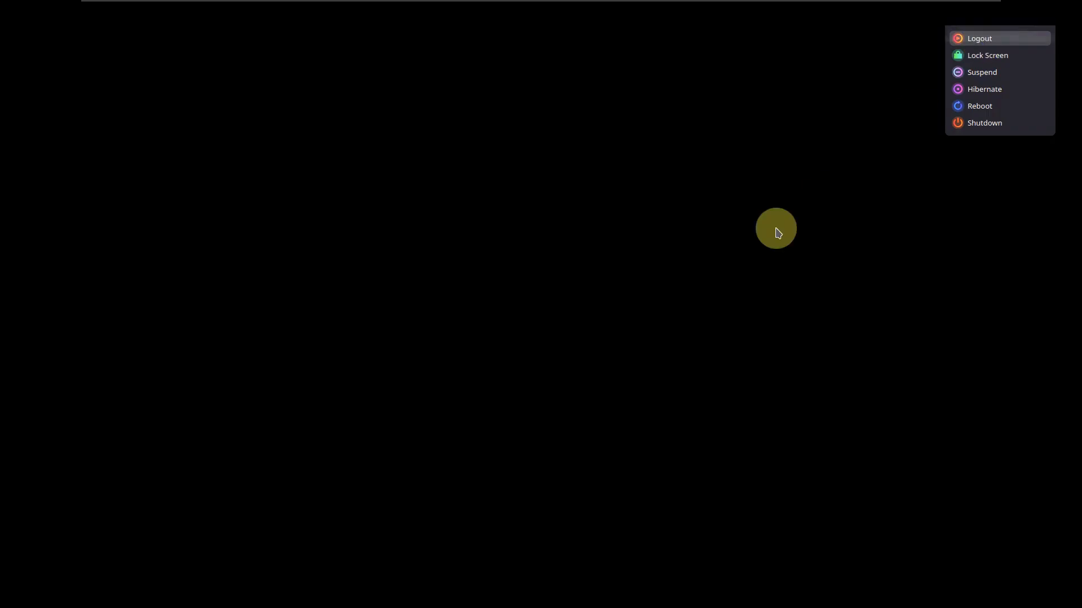